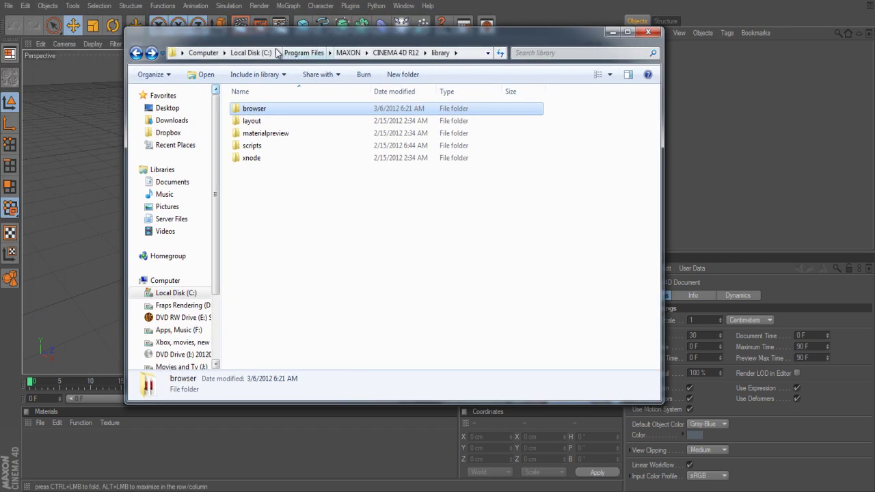
Step: Browse from Local Disk (C:) through Program Files, MAXON, CINEMA 4D R12 and library into the browser folder
{"action": "left_click", "coordinate": [251, 53]}
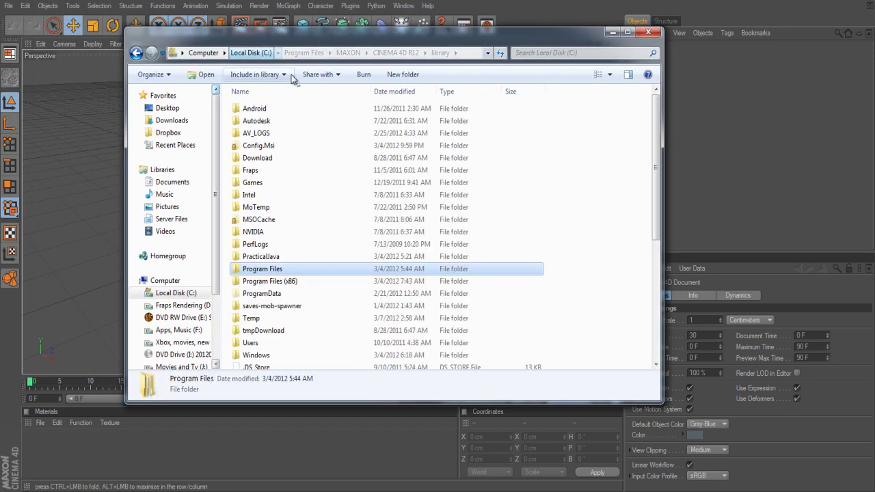
{"action": "double_click", "coordinate": [277, 269]}
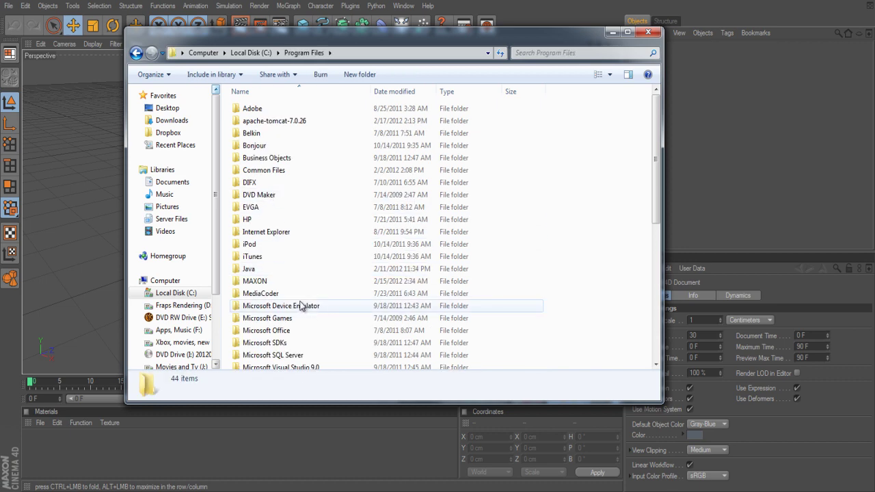
{"action": "double_click", "coordinate": [273, 281]}
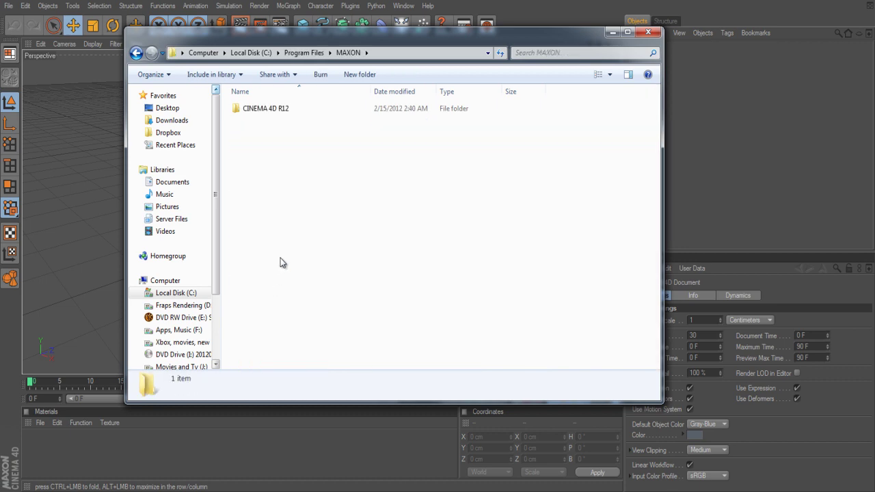
{"action": "double_click", "coordinate": [274, 110]}
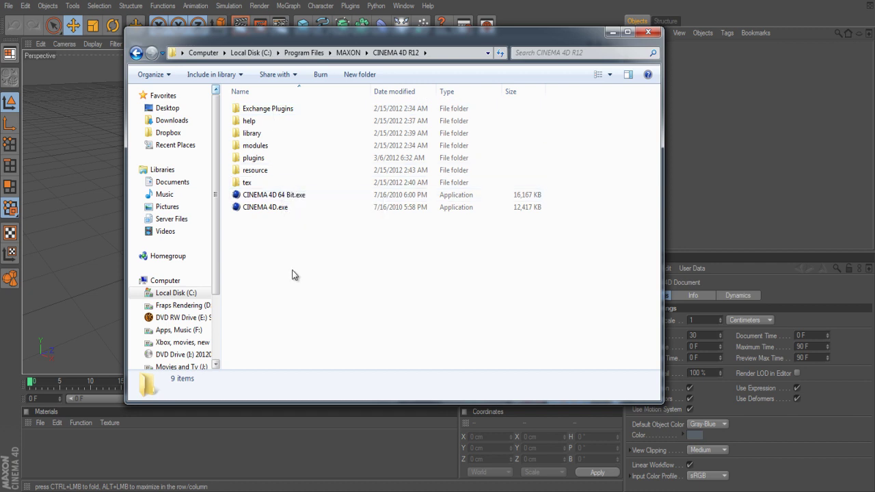
{"action": "double_click", "coordinate": [261, 135]}
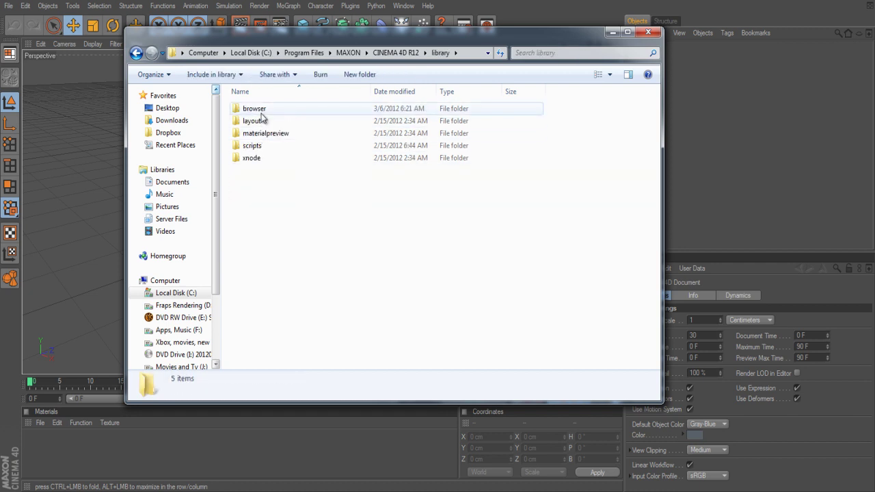
{"action": "double_click", "coordinate": [256, 108]}
Step: Locate my minecraft pack.lib4d in the browser folder, then close the file window to return to CINEMA 4D
{"action": "left_click", "coordinate": [271, 147]}
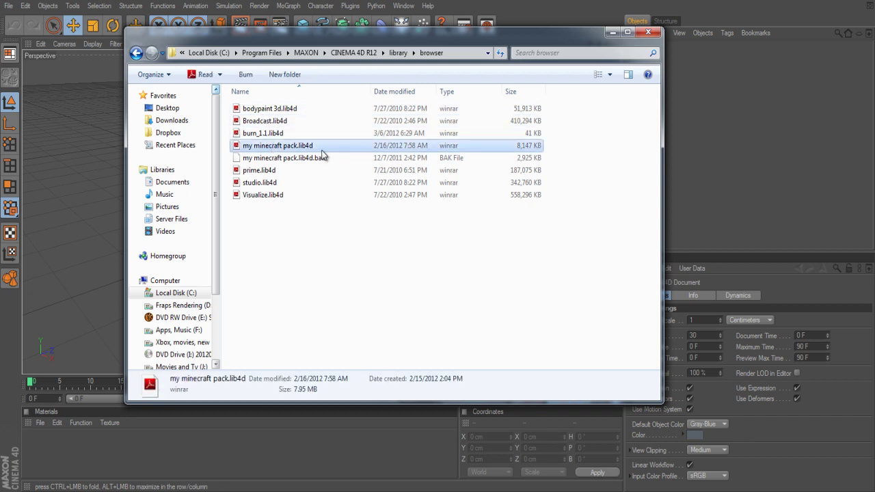
{"action": "left_click", "coordinate": [335, 288]}
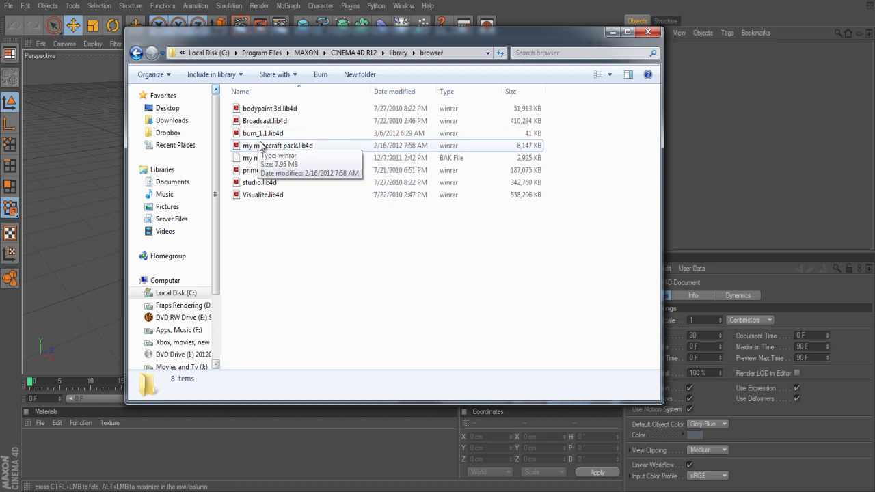
{"action": "left_click", "coordinate": [647, 32]}
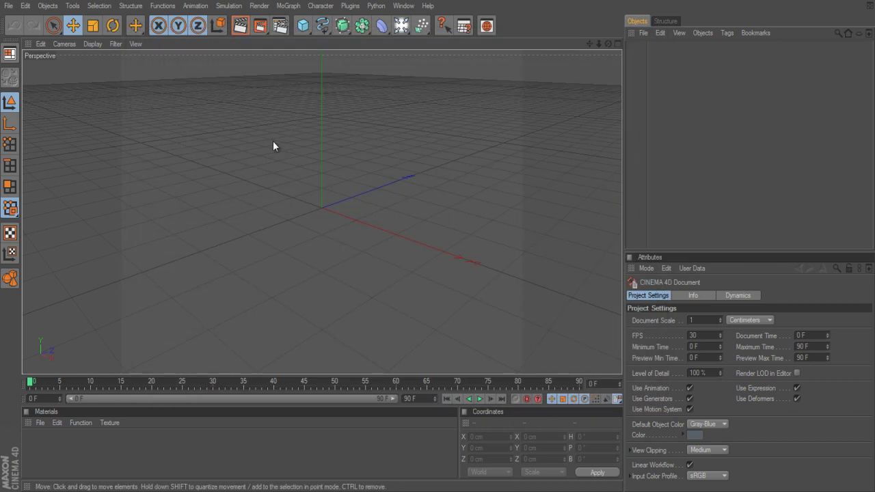
Step: Open the Content Browser and select The BloodWorks C4D MineCraft Material Pack among the presets
{"action": "left_click", "coordinate": [349, 6]}
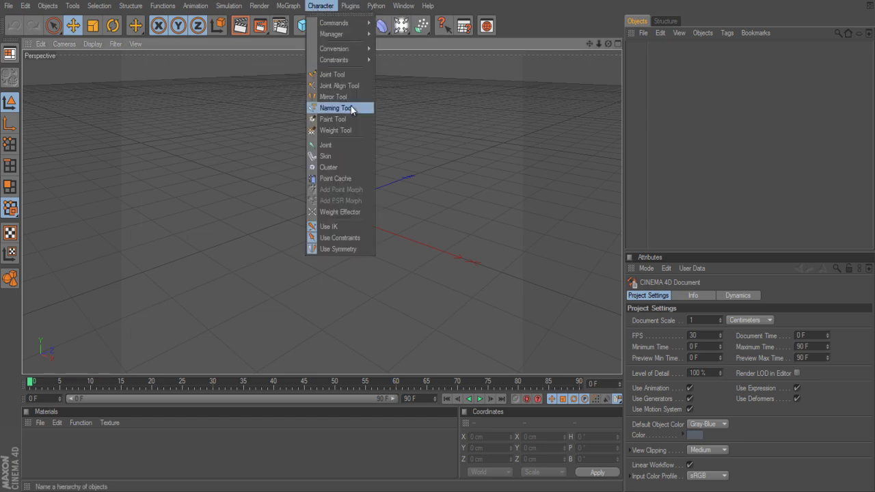
{"action": "mouse_move", "coordinate": [414, 7]}
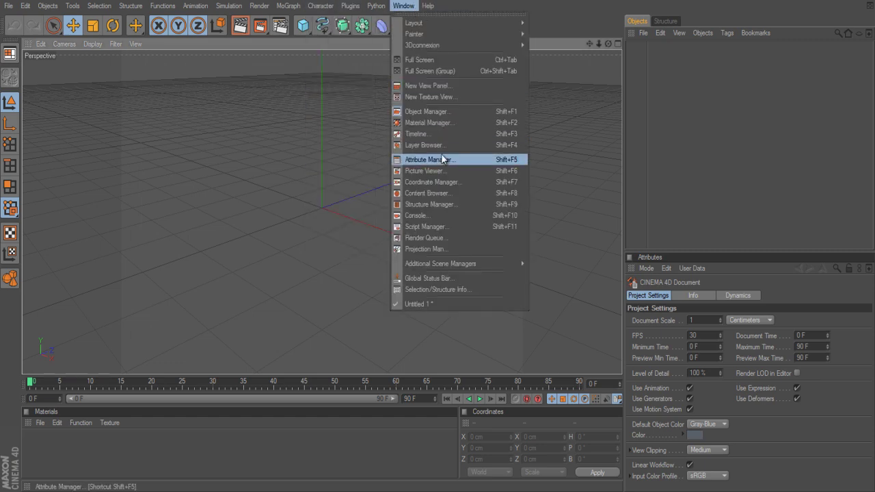
{"action": "left_click", "coordinate": [444, 194]}
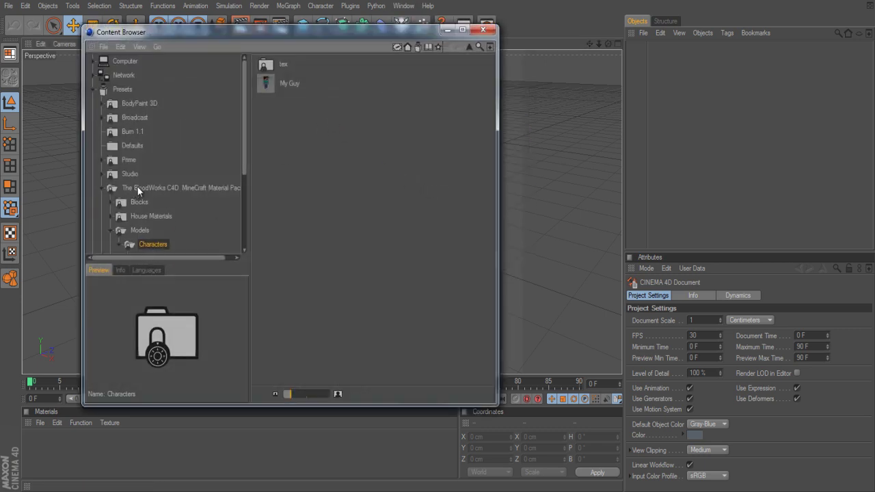
{"action": "left_click", "coordinate": [184, 190]}
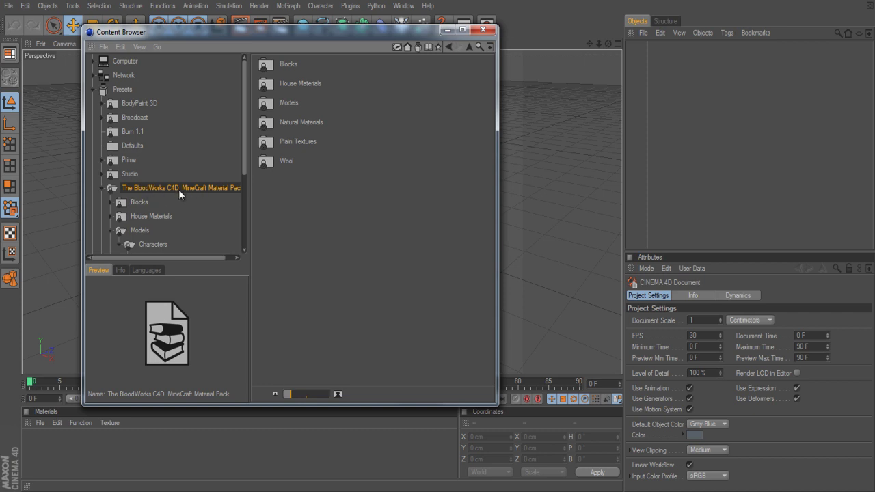
Step: Look through the pack's Blocks, House Materials and Models folders and preview the My Guy character
{"action": "left_click", "coordinate": [139, 201]}
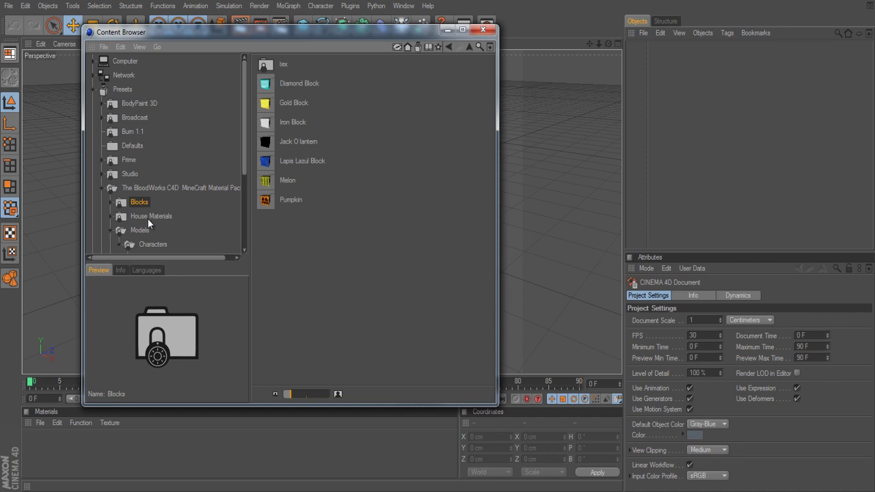
{"action": "left_click", "coordinate": [148, 218]}
{"action": "left_click", "coordinate": [144, 233]}
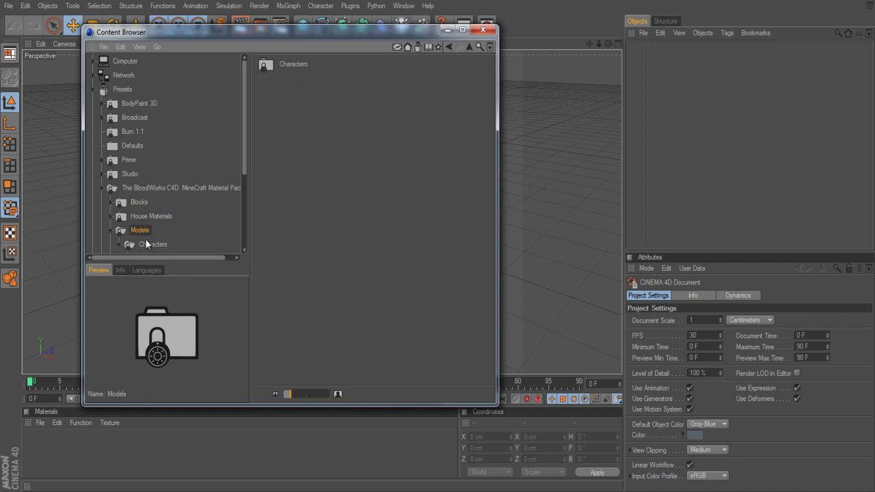
{"action": "double_click", "coordinate": [290, 66]}
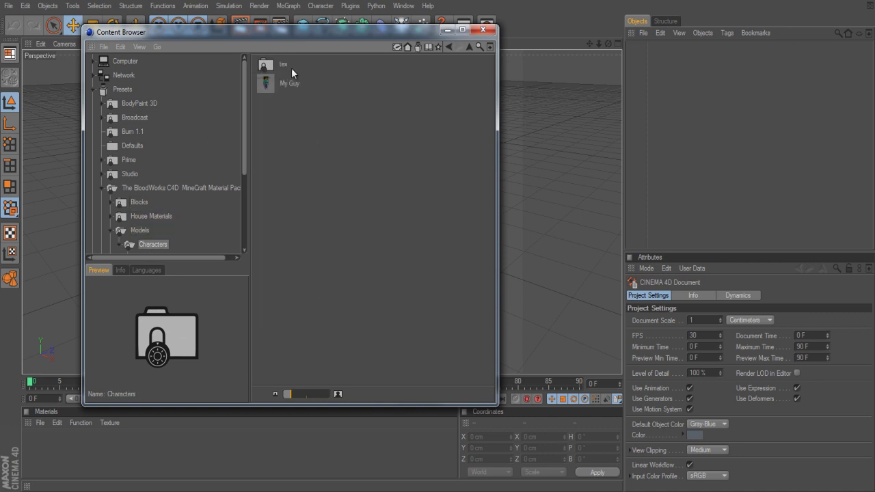
{"action": "left_click", "coordinate": [280, 88]}
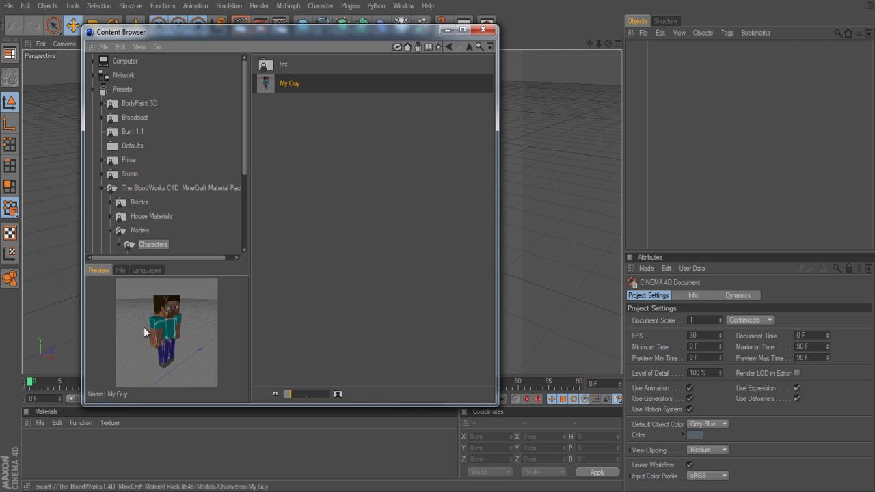
Step: Inspect the Characters tex folder, House Materials and Blocks, ending in the tex folder inside Blocks
{"action": "left_click_drag", "start_coordinate": [244, 170], "coordinate": [245, 185]}
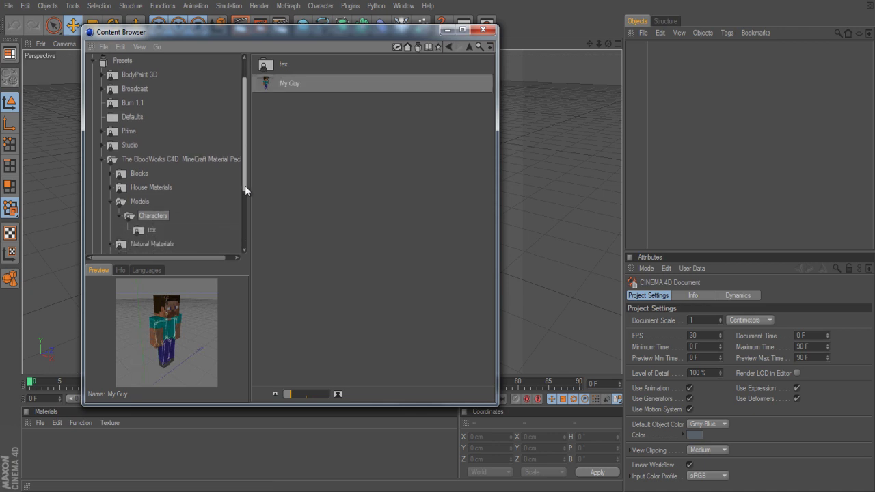
{"action": "left_click", "coordinate": [153, 225]}
{"action": "left_click", "coordinate": [149, 185]}
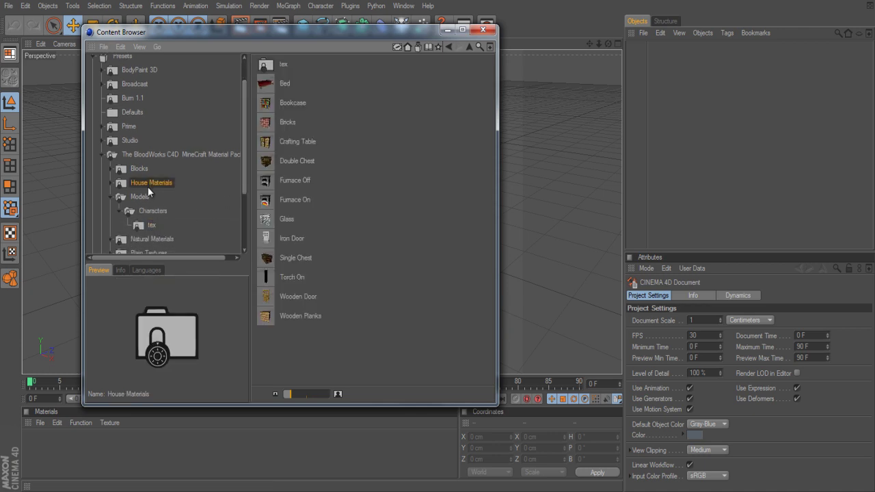
{"action": "left_click", "coordinate": [140, 158]}
{"action": "left_click", "coordinate": [141, 181]}
{"action": "left_click", "coordinate": [125, 171]}
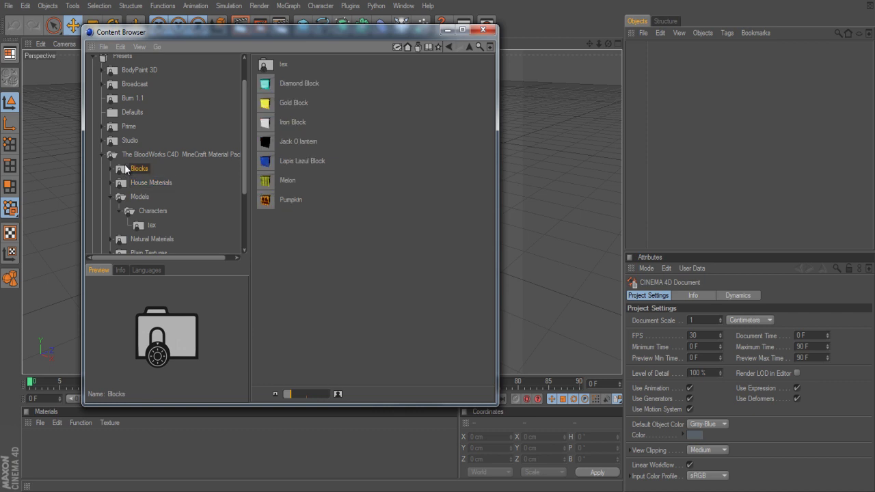
{"action": "double_click", "coordinate": [280, 64]}
Step: Check House Materials and Models, going through Characters down to its tex folder
{"action": "left_click", "coordinate": [142, 196]}
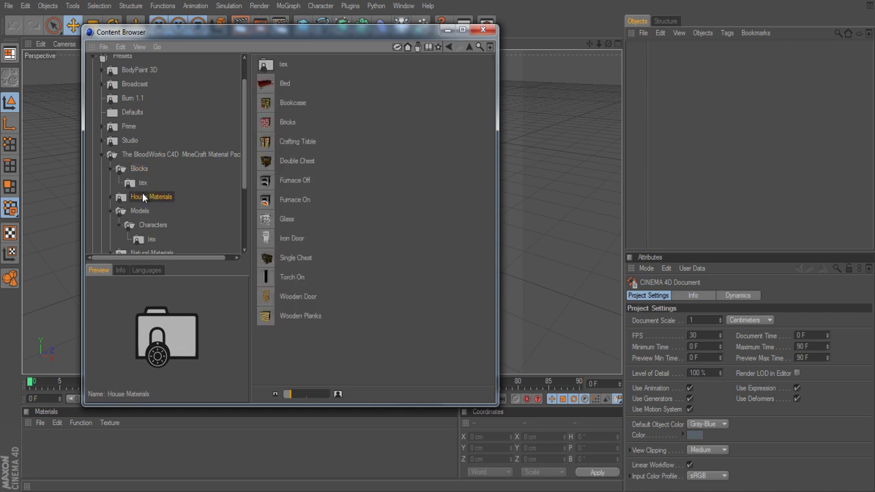
{"action": "left_click", "coordinate": [140, 211]}
{"action": "left_click", "coordinate": [140, 225]}
{"action": "left_click", "coordinate": [141, 212]}
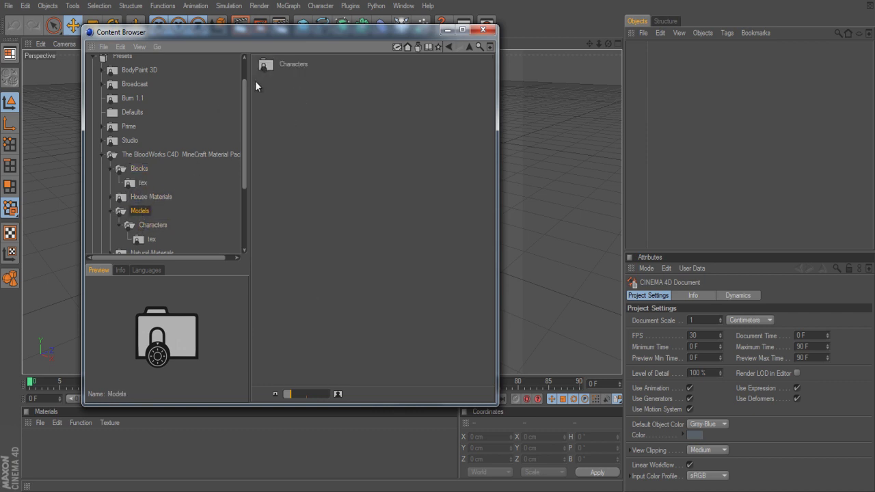
{"action": "double_click", "coordinate": [271, 63]}
{"action": "double_click", "coordinate": [271, 64]}
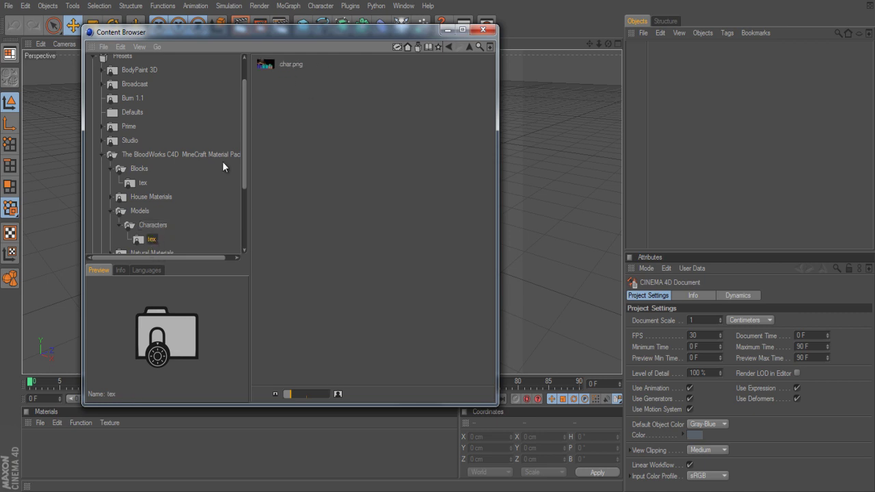
Step: Expand the House Materials folder and preview its Iron Door and Single Chest models
{"action": "left_click", "coordinate": [145, 212]}
{"action": "left_click", "coordinate": [145, 197]}
{"action": "double_click", "coordinate": [145, 196]}
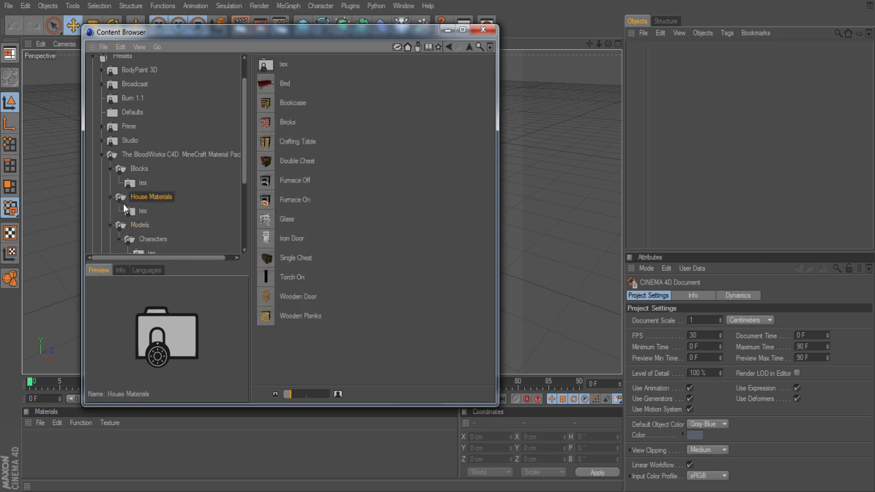
{"action": "left_click", "coordinate": [143, 210]}
{"action": "left_click", "coordinate": [144, 196]}
{"action": "left_click", "coordinate": [292, 259]}
{"action": "left_click", "coordinate": [287, 238]}
{"action": "key", "text": "Down"}
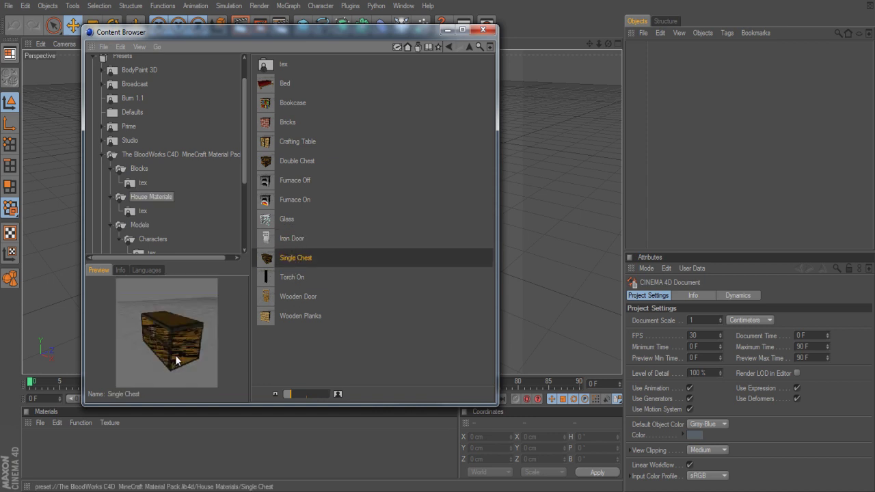
Step: Preview the Furnace On, Furnace Off, Double Chest, Single Chest and Glass models
{"action": "left_click", "coordinate": [295, 201]}
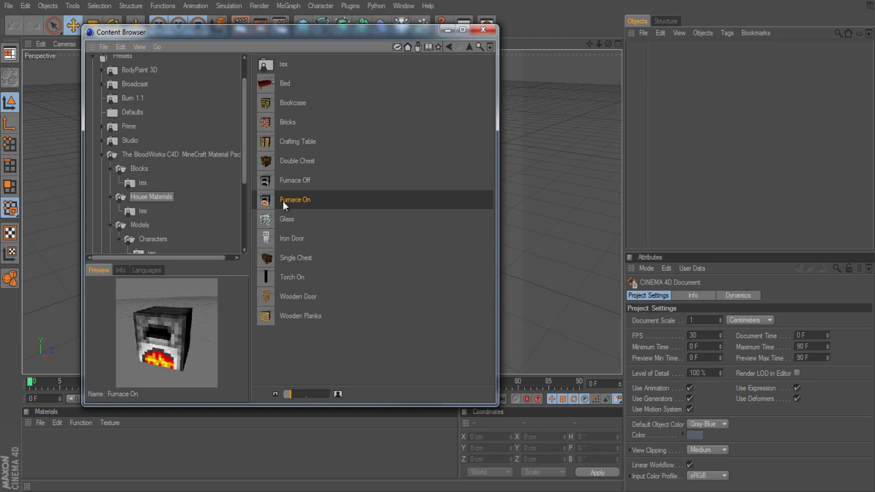
{"action": "left_click", "coordinate": [294, 179]}
{"action": "left_click", "coordinate": [296, 160]}
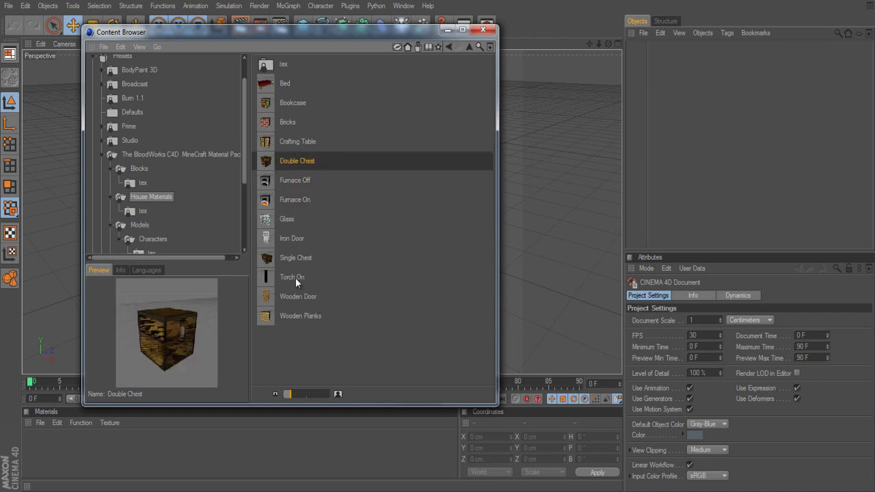
{"action": "left_click", "coordinate": [295, 258]}
{"action": "left_click", "coordinate": [307, 168]}
{"action": "left_click", "coordinate": [296, 256]}
{"action": "left_click", "coordinate": [305, 160]}
{"action": "left_click", "coordinate": [288, 218]}
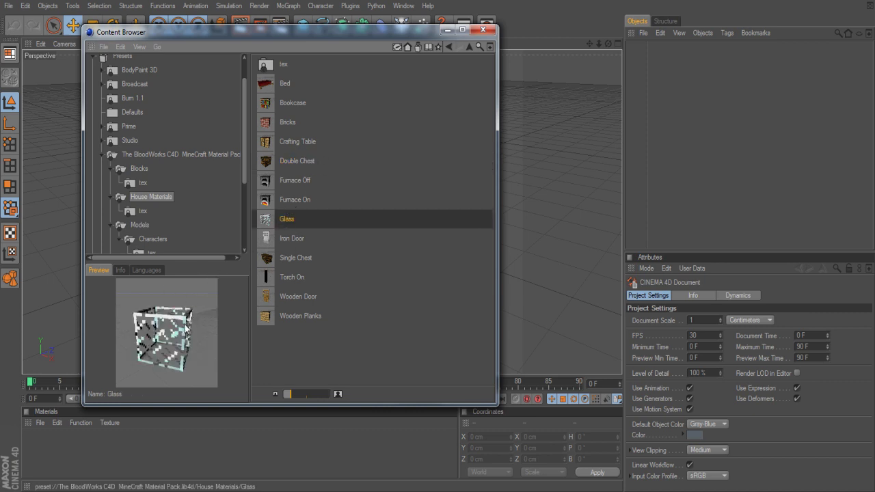
Step: Load the Bed model from House Materials into the scene and close the Content Browser
{"action": "left_click", "coordinate": [282, 88]}
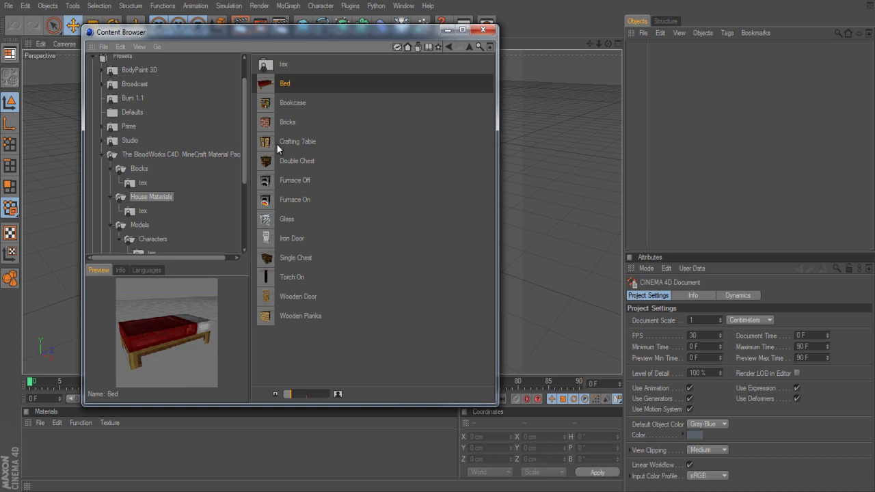
{"action": "double_click", "coordinate": [280, 89]}
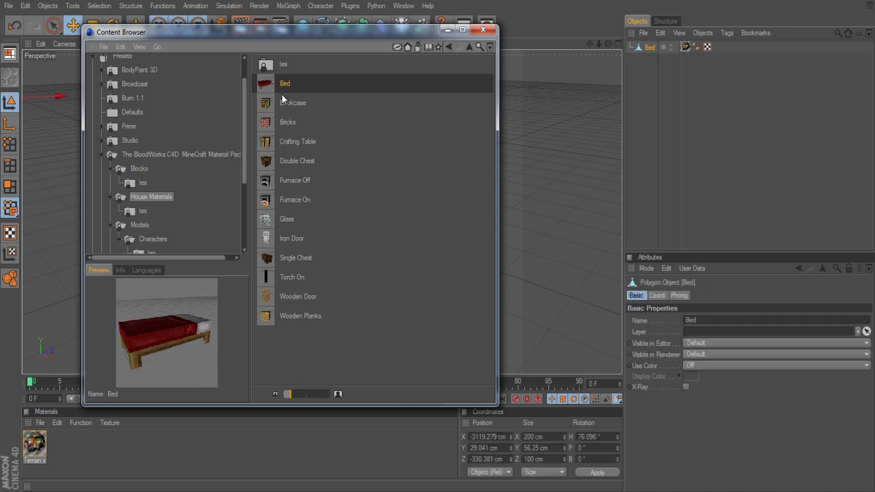
{"action": "left_click", "coordinate": [485, 30]}
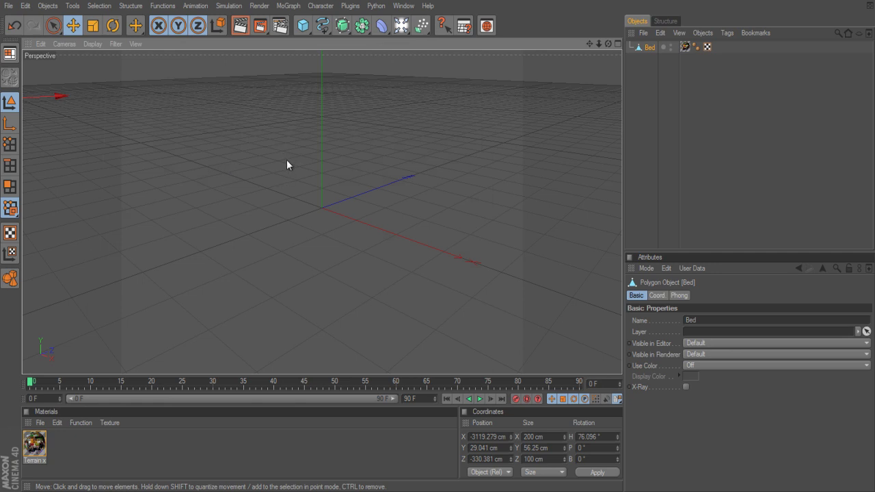
Step: Move the bed closer to the scene's centre, to about X -2337 cm, Y -243 cm, Z 312 cm
{"action": "scroll", "coordinate": [286, 164], "scroll_direction": "down", "scroll_amount": 4}
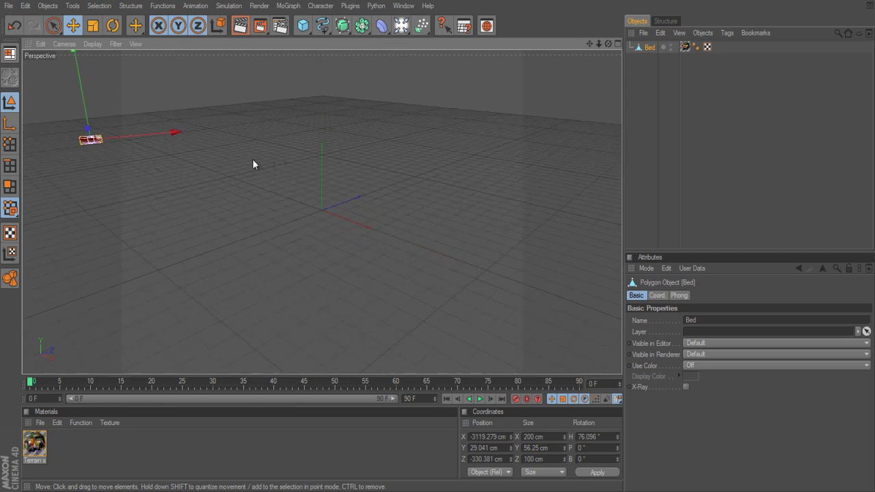
{"action": "scroll", "coordinate": [254, 159], "scroll_direction": "up", "scroll_amount": 3}
{"action": "scroll", "coordinate": [257, 162], "scroll_direction": "down", "scroll_amount": 3}
{"action": "scroll", "coordinate": [258, 165], "scroll_direction": "up", "scroll_amount": 5}
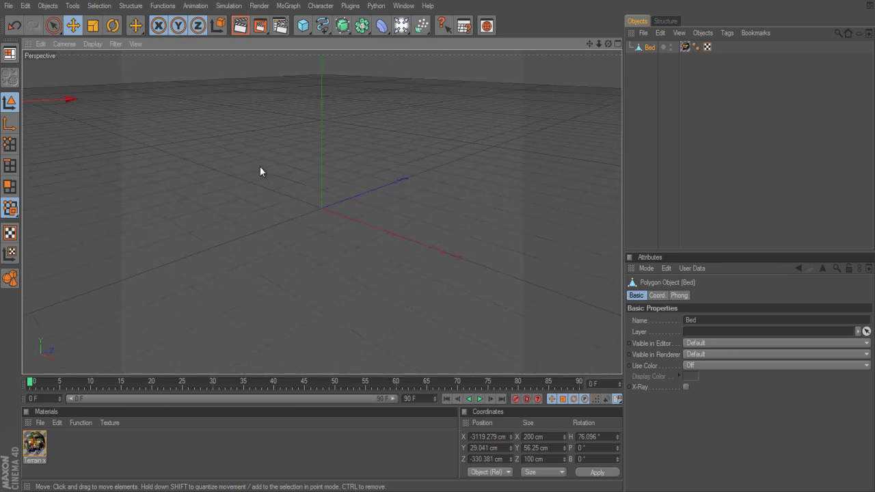
{"action": "scroll", "coordinate": [260, 166], "scroll_direction": "down", "scroll_amount": 1}
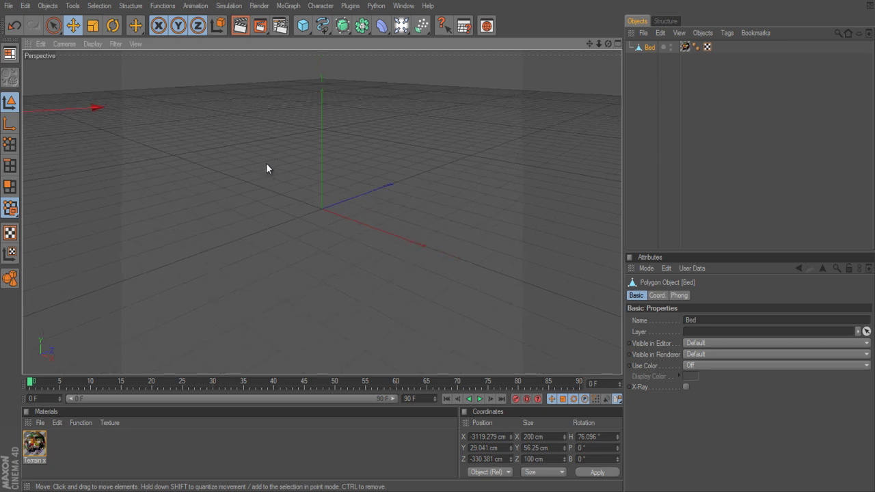
{"action": "mouse_move", "coordinate": [266, 164]}
{"action": "left_mouse_down"}
{"action": "mouse_move", "coordinate": [439, 240]}
{"action": "mouse_move", "coordinate": [262, 151]}
{"action": "left_mouse_up"}
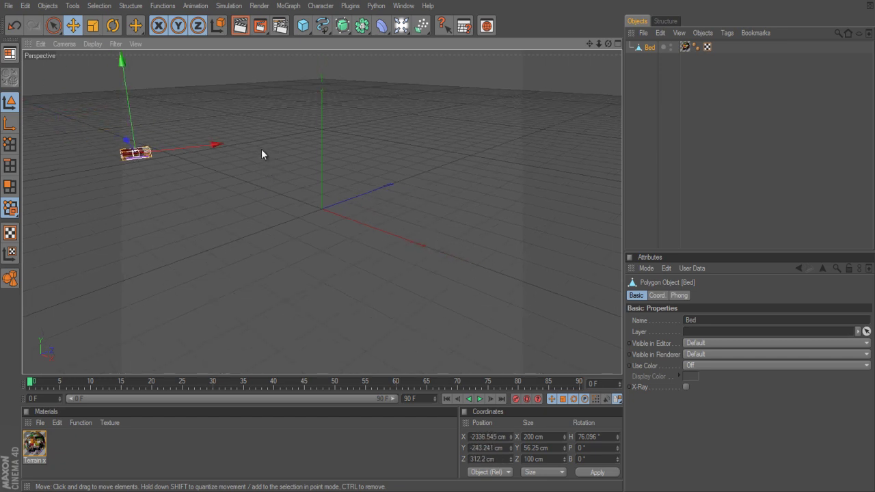
{"action": "mouse_move", "coordinate": [436, 244]}
{"action": "left_mouse_down", "text": "alt"}
{"action": "mouse_move", "coordinate": [469, 244]}
{"action": "mouse_move", "coordinate": [433, 244]}
{"action": "mouse_move", "coordinate": [260, 148]}
{"action": "mouse_move", "coordinate": [465, 244]}
{"action": "mouse_move", "coordinate": [434, 244]}
{"action": "mouse_move", "coordinate": [451, 244]}
{"action": "mouse_move", "coordinate": [440, 250]}
{"action": "mouse_move", "coordinate": [252, 162]}
{"action": "mouse_move", "coordinate": [436, 246]}
{"action": "left_mouse_up", "text": "alt"}
{"action": "left_click_drag", "start_coordinate": [149, 289], "coordinate": [438, 244], "text": "alt"}
{"action": "left_click_drag", "start_coordinate": [191, 228], "coordinate": [443, 247], "text": "alt"}
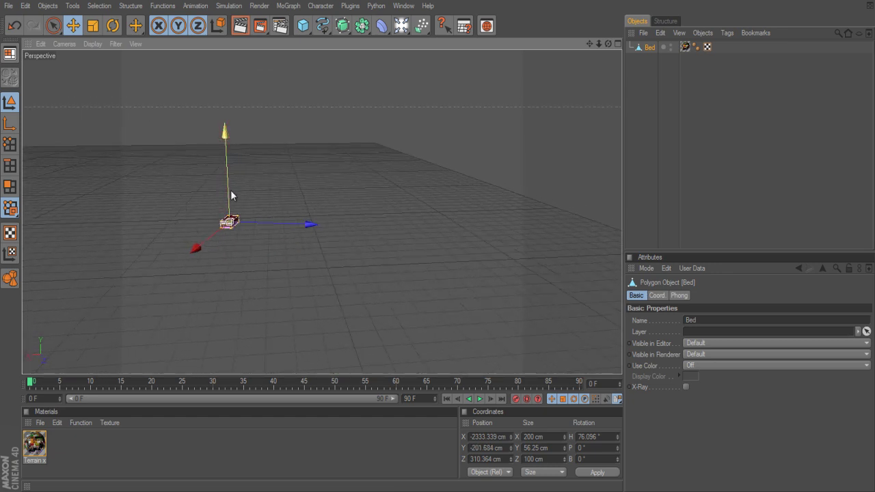
Step: Move the bed near the scene's origin, to about X -555 cm, Y 10 cm, Z 229 cm
{"action": "left_click_drag", "start_coordinate": [229, 178], "coordinate": [439, 243]}
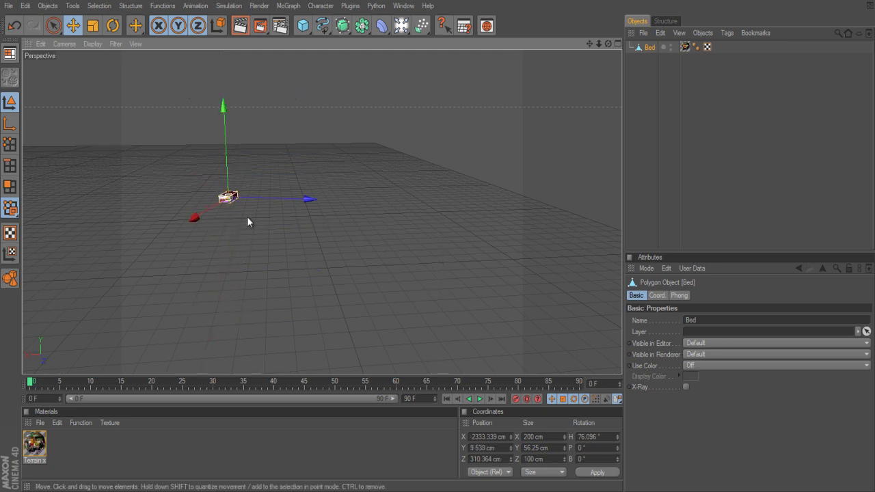
{"action": "left_click_drag", "start_coordinate": [196, 216], "coordinate": [178, 228]}
{"action": "left_click_drag", "start_coordinate": [266, 210], "coordinate": [437, 239]}
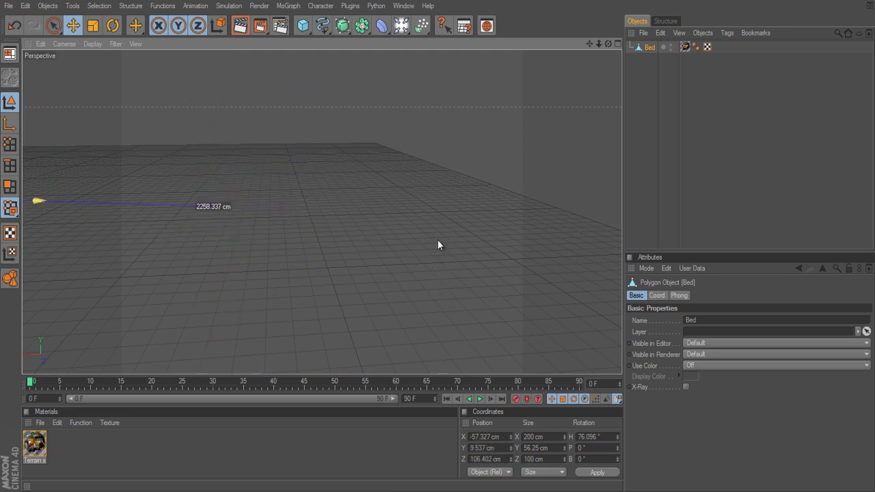
{"action": "left_click_drag", "start_coordinate": [299, 213], "coordinate": [437, 240], "text": "alt"}
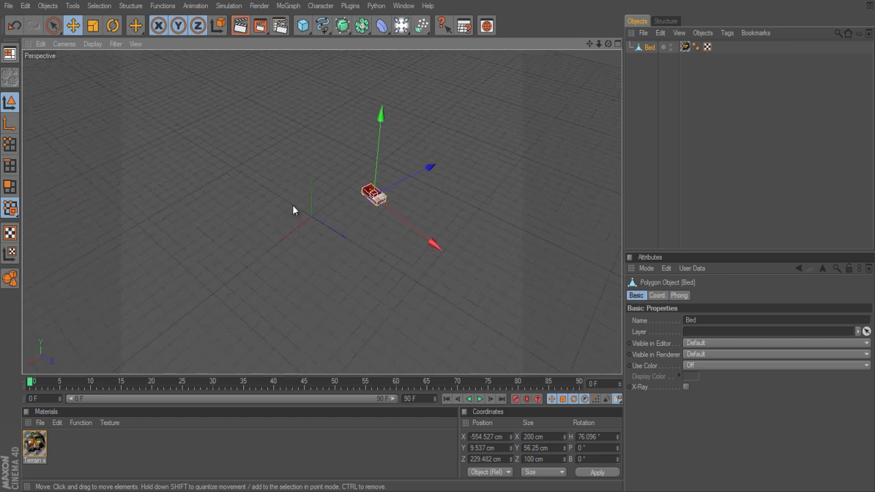
{"action": "scroll", "coordinate": [293, 207], "scroll_direction": "up", "scroll_amount": 4}
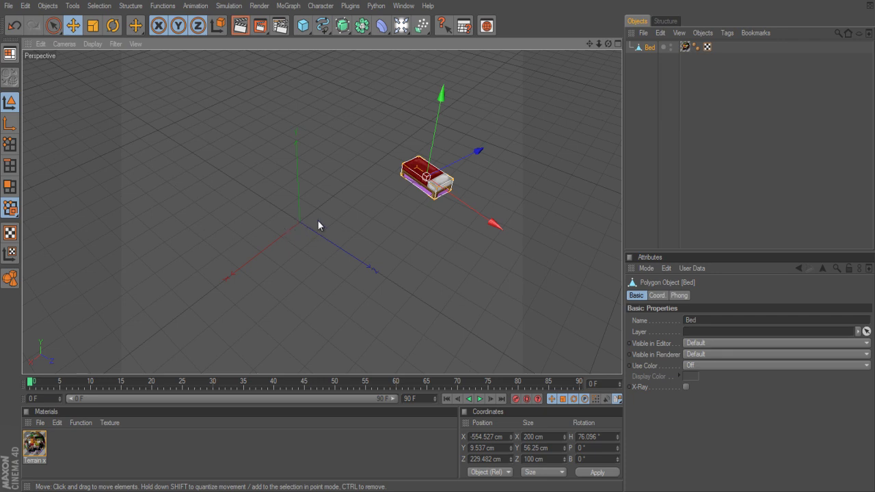
Step: Try setting the bed's X position, X size and heading to 0, and undo the changes
{"action": "left_click", "coordinate": [497, 436]}
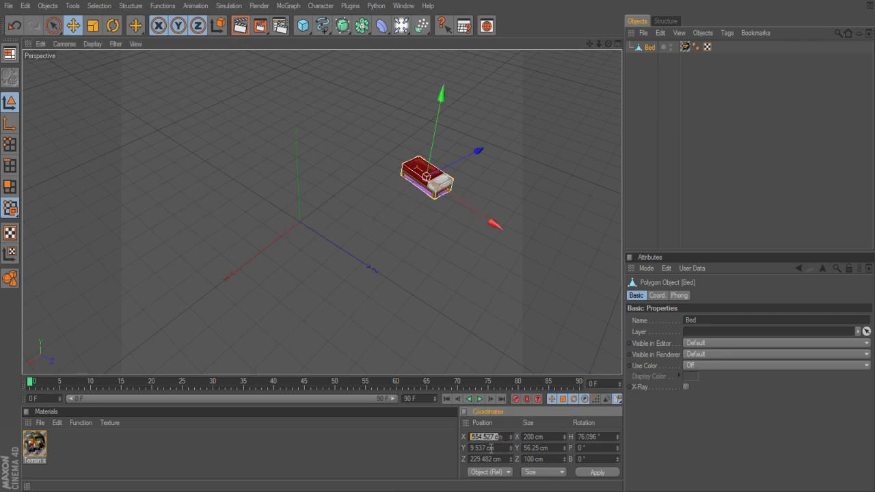
{"action": "type", "text": "0"}
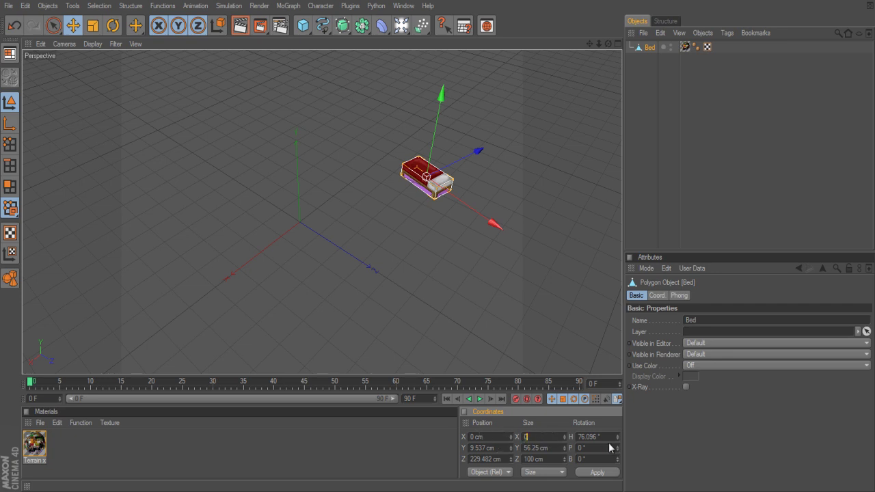
{"action": "type", "text": "0"}
{"action": "key", "text": "Tab"}
{"action": "type", "text": "0"}
{"action": "key", "text": "Return"}
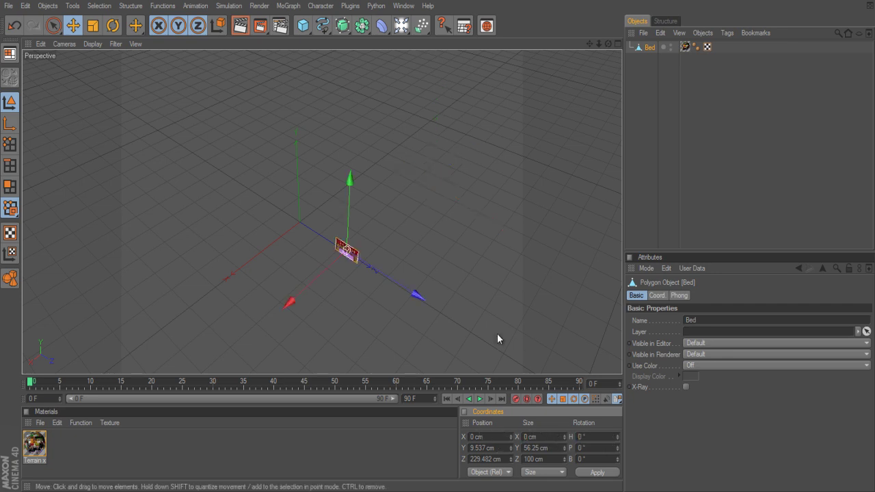
{"action": "key", "text": "ctrl+z"}
{"action": "key", "text": "ctrl+z"}
{"action": "key", "text": "ctrl+z"}
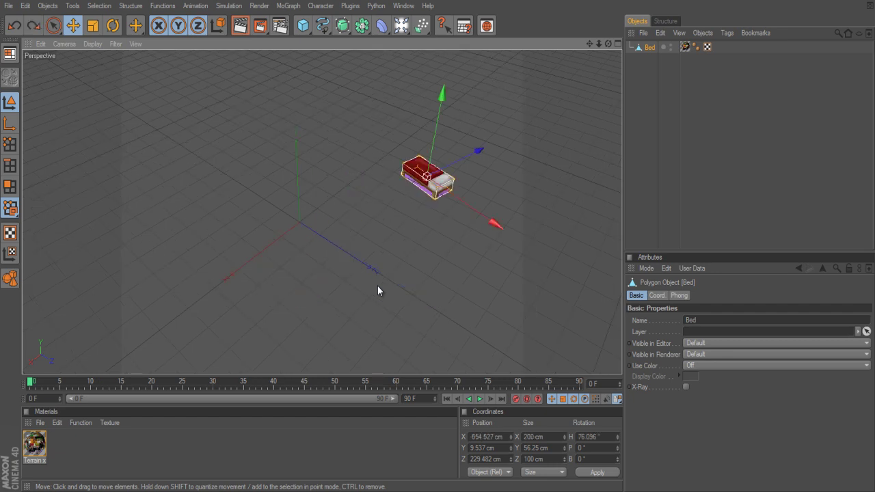
Step: Set the bed's X, Y and Z positions to 0 cm
{"action": "left_click", "coordinate": [506, 437]}
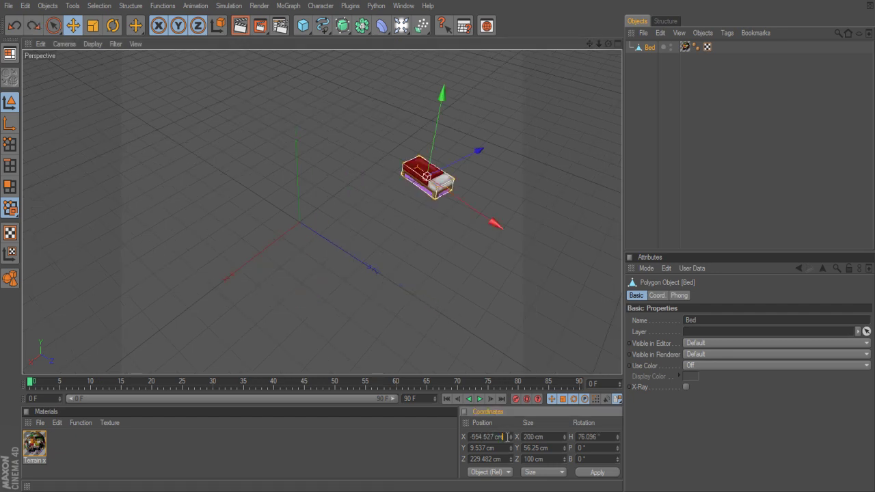
{"action": "type", "text": "00"}
{"action": "key", "text": "Tab"}
{"action": "type", "text": "0"}
{"action": "key", "text": "Return"}
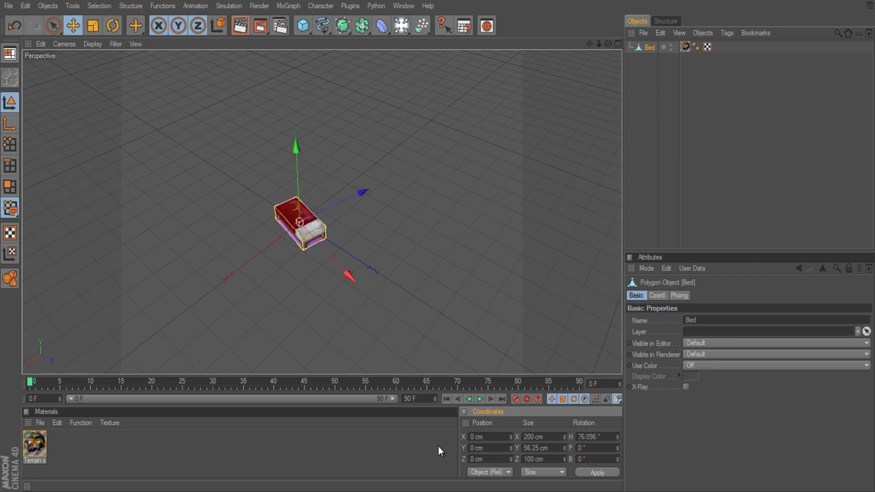
Step: Try scaling the bed slightly and undo the scaling
{"action": "left_click", "coordinate": [74, 26]}
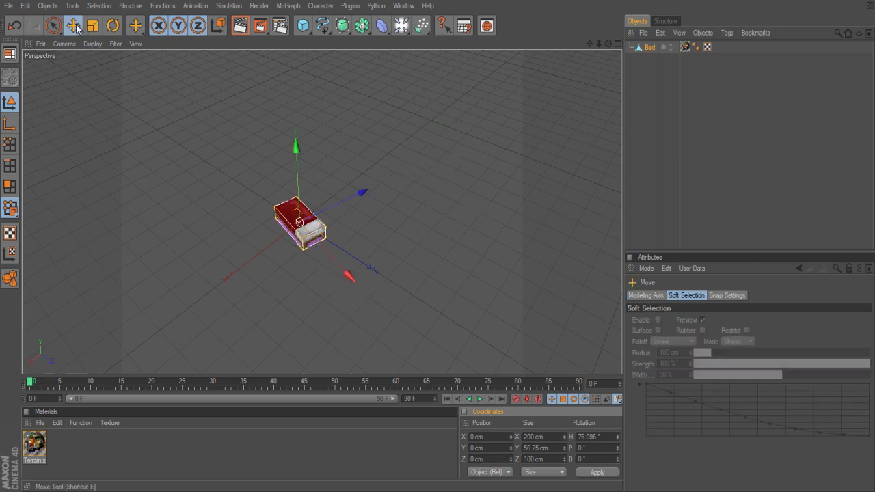
{"action": "left_click", "coordinate": [90, 28]}
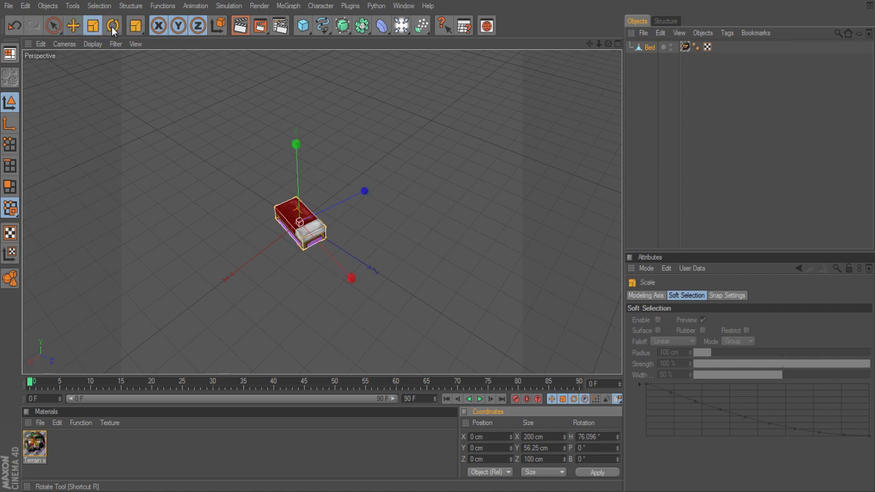
{"action": "mouse_move", "coordinate": [275, 219]}
{"action": "left_mouse_down"}
{"action": "mouse_move", "coordinate": [457, 242]}
{"action": "mouse_move", "coordinate": [221, 239]}
{"action": "mouse_move", "coordinate": [664, 250]}
{"action": "mouse_move", "coordinate": [424, 243]}
{"action": "mouse_move", "coordinate": [458, 239]}
{"action": "mouse_move", "coordinate": [276, 224]}
{"action": "left_mouse_up"}
{"action": "key", "text": "ctrl+z"}
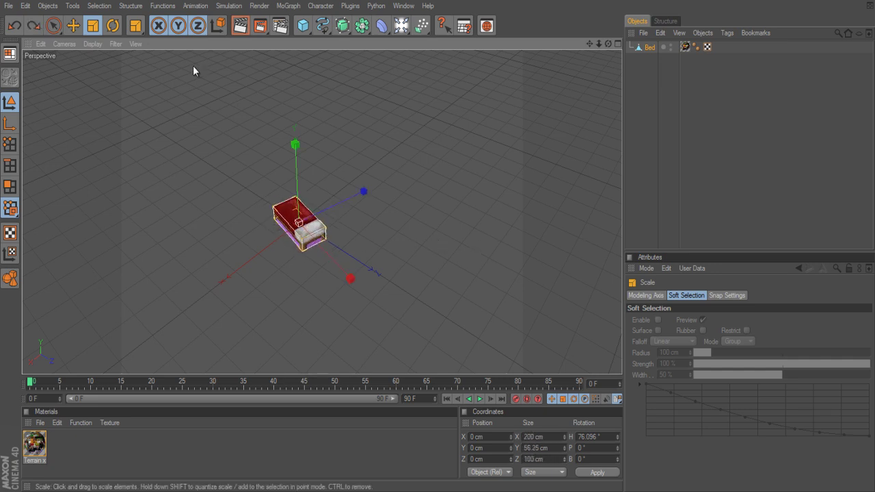
Step: Rotate the bed around its vertical axis to a heading of about 88° and deselect it
{"action": "left_click", "coordinate": [113, 26]}
{"action": "left_click_drag", "start_coordinate": [291, 262], "coordinate": [303, 264]}
{"action": "left_click", "coordinate": [463, 238]}
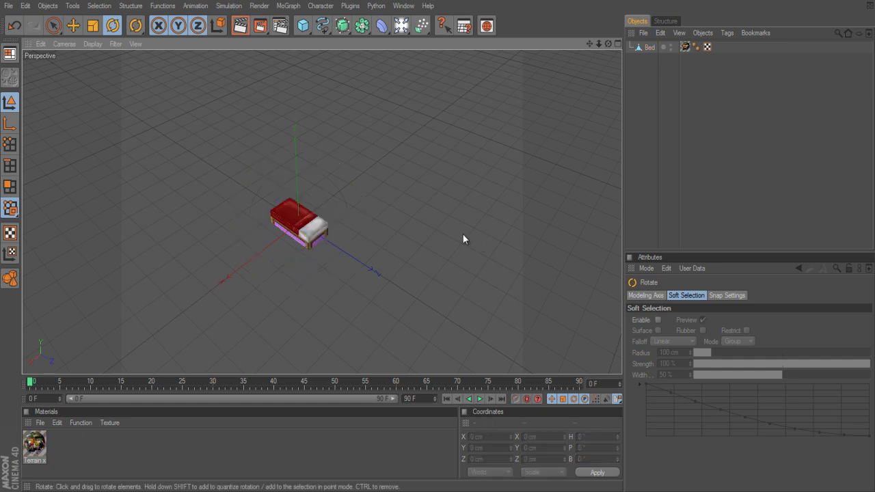
{"action": "key", "text": "super"}
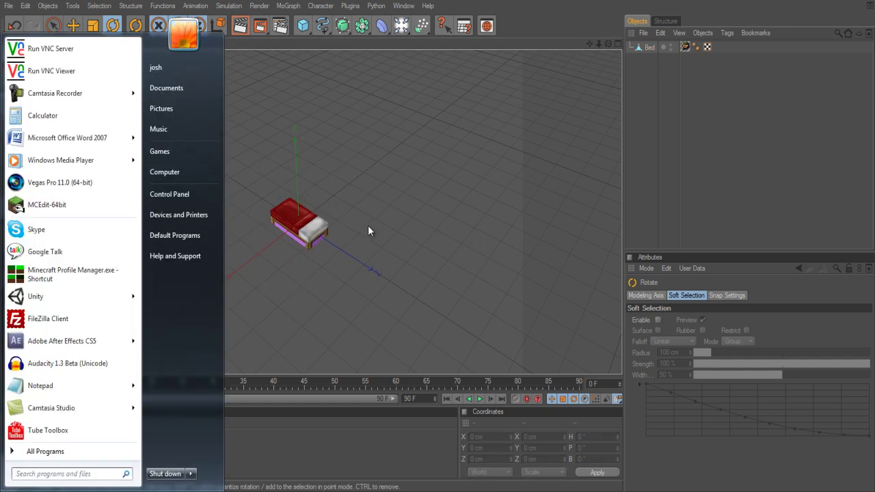
{"action": "key", "text": "super"}
Step: Raise the bed along its vertical axis to about Y 33 cm
{"action": "left_click_drag", "start_coordinate": [356, 211], "coordinate": [437, 240], "text": "alt"}
{"action": "scroll", "coordinate": [355, 212], "scroll_direction": "up", "scroll_amount": 3}
{"action": "left_click", "coordinate": [276, 235]}
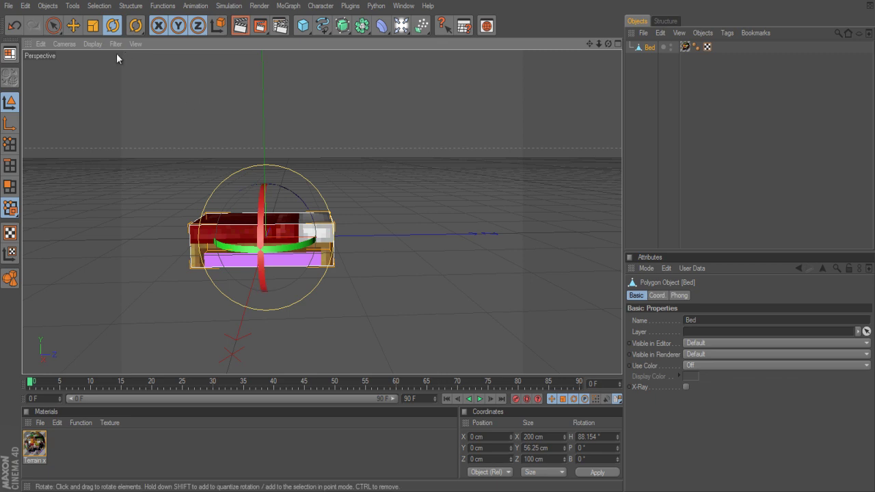
{"action": "key", "text": "e"}
{"action": "left_click_drag", "start_coordinate": [260, 191], "coordinate": [436, 240]}
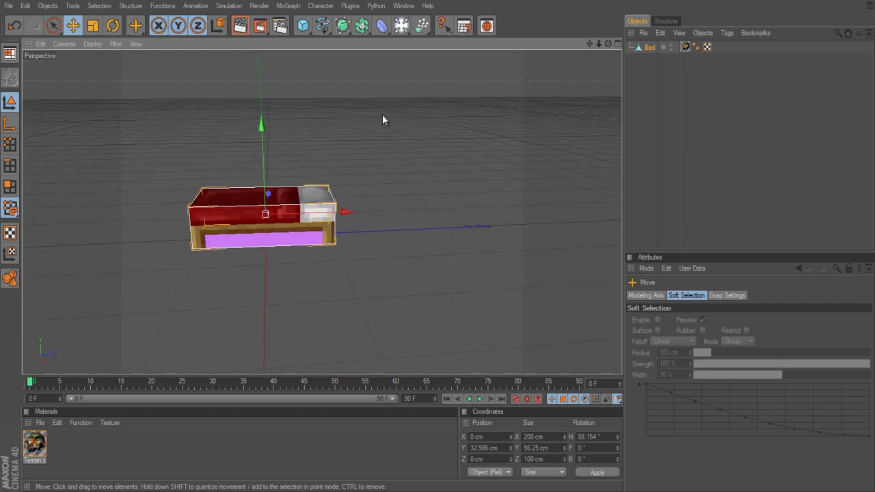
Step: Render the bed in the perspective view and clear the render
{"action": "left_click", "coordinate": [260, 6]}
{"action": "left_click", "coordinate": [274, 24]}
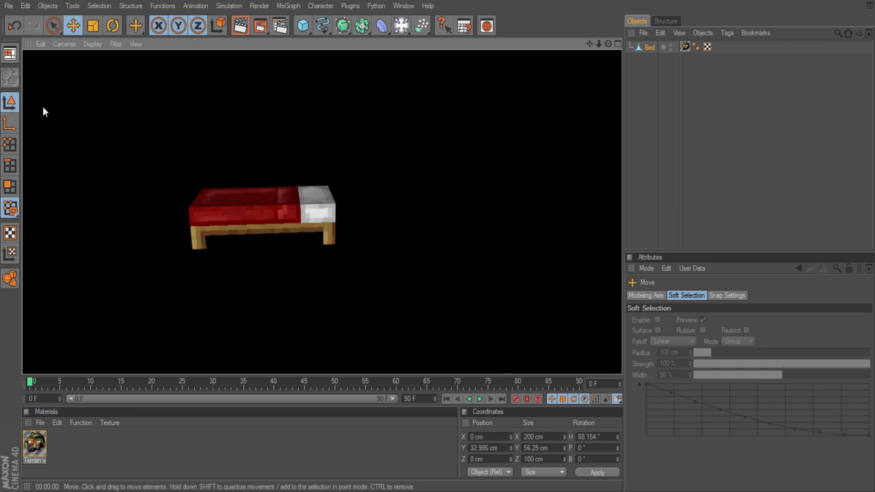
{"action": "left_click", "coordinate": [289, 112]}
Step: Rotate the bed around its vertical axis to a heading of about 90° and deselect it
{"action": "left_click_drag", "start_coordinate": [373, 209], "coordinate": [296, 233], "text": "alt"}
{"action": "scroll", "coordinate": [364, 203], "scroll_direction": "down", "scroll_amount": 3}
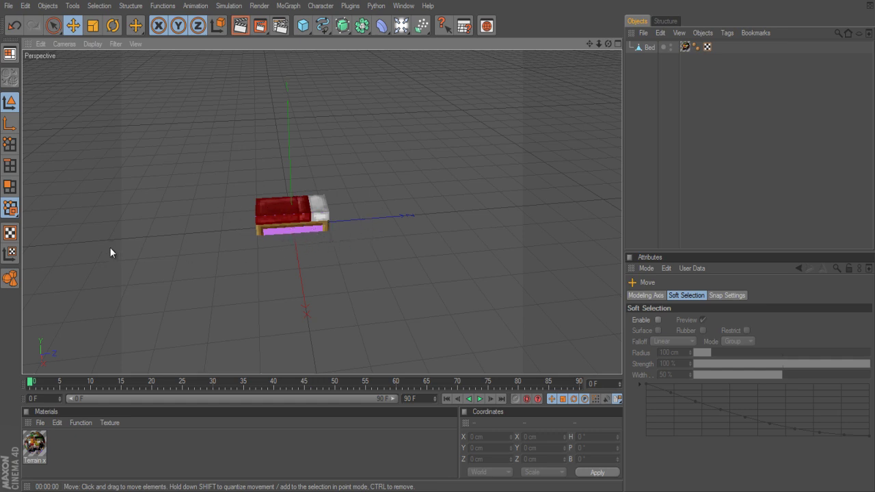
{"action": "scroll", "coordinate": [338, 232], "scroll_direction": "up", "scroll_amount": 5}
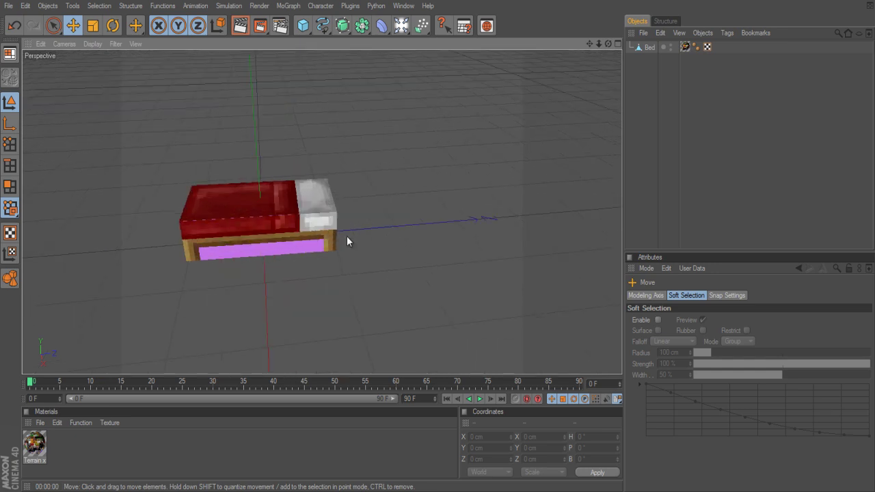
{"action": "left_click", "coordinate": [112, 27]}
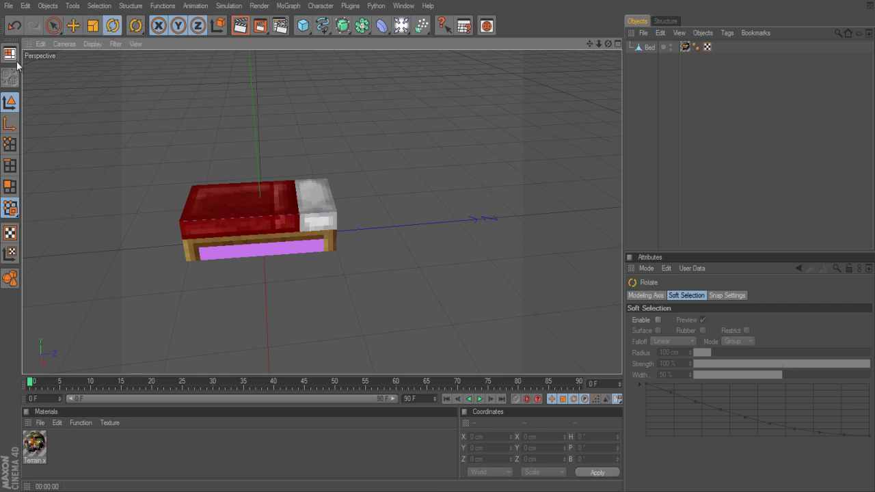
{"action": "left_click", "coordinate": [10, 104]}
{"action": "left_click", "coordinate": [200, 197]}
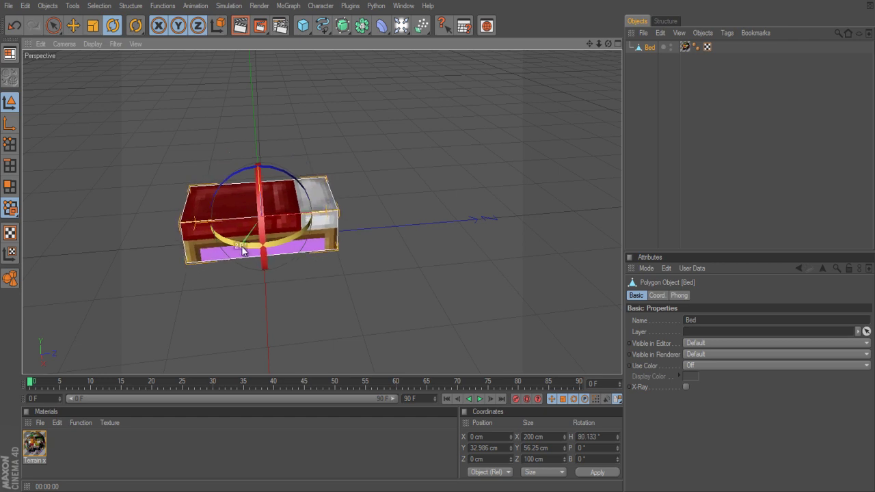
{"action": "left_click", "coordinate": [413, 240]}
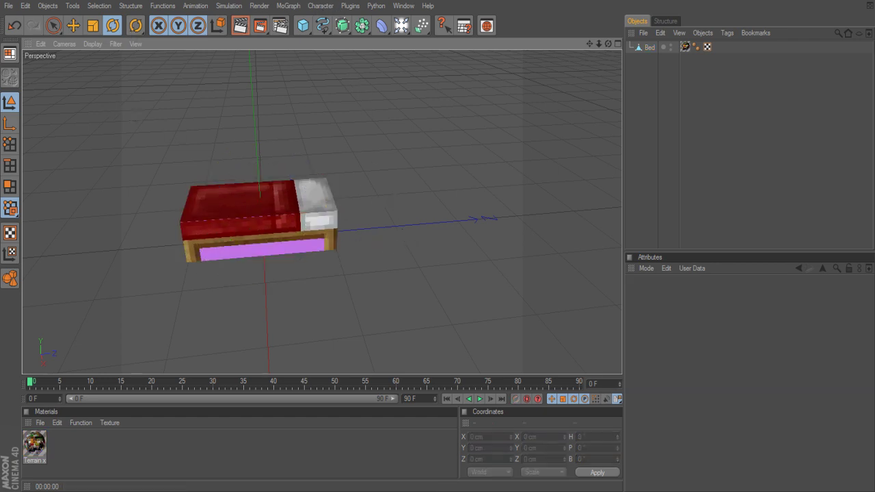
Step: Load the Wooden Planks model from House Materials in the Content Browser into the scene and close the browser
{"action": "left_click", "coordinate": [320, 5]}
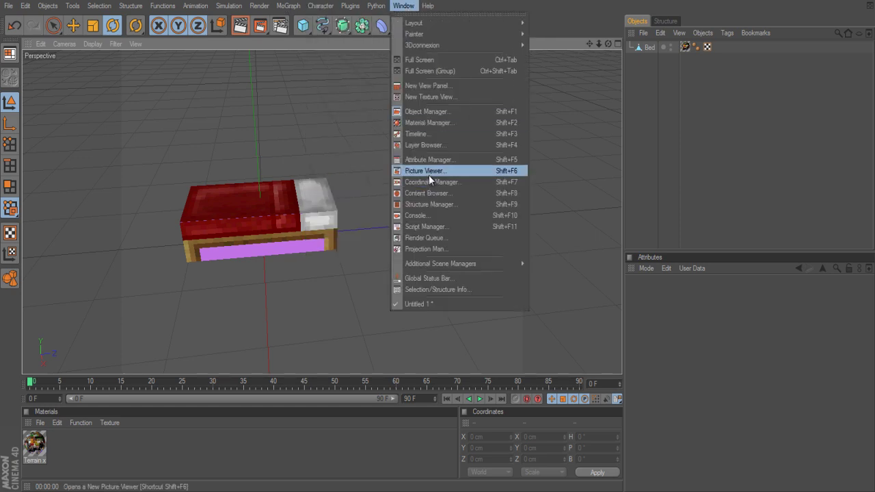
{"action": "left_click", "coordinate": [430, 191]}
{"action": "left_click_drag", "start_coordinate": [273, 34], "coordinate": [605, 63]}
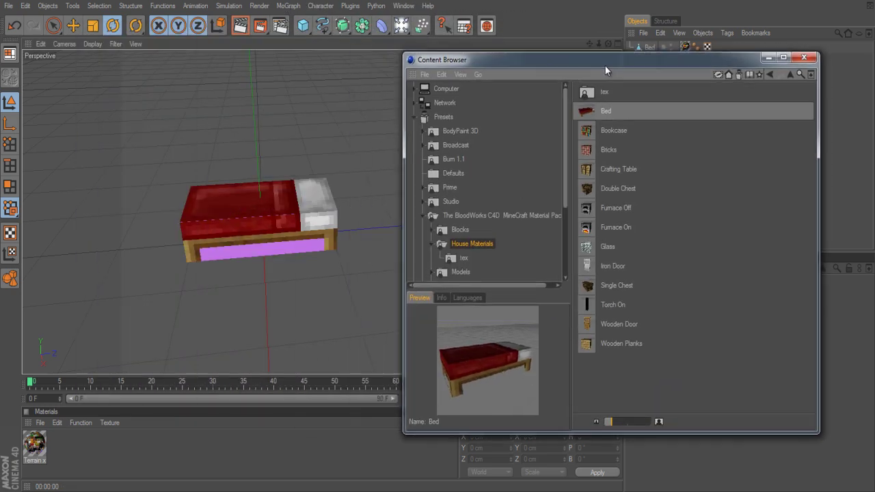
{"action": "left_click", "coordinate": [603, 347]}
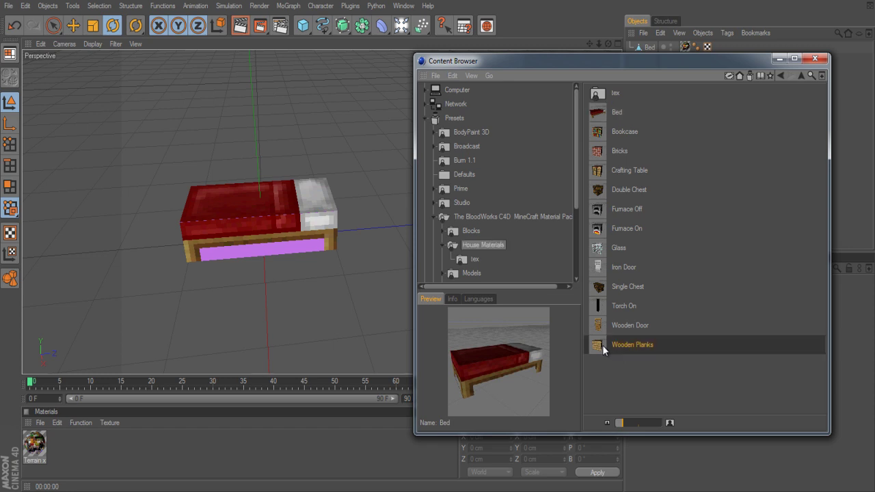
{"action": "left_click_drag", "start_coordinate": [222, 314], "coordinate": [225, 313]}
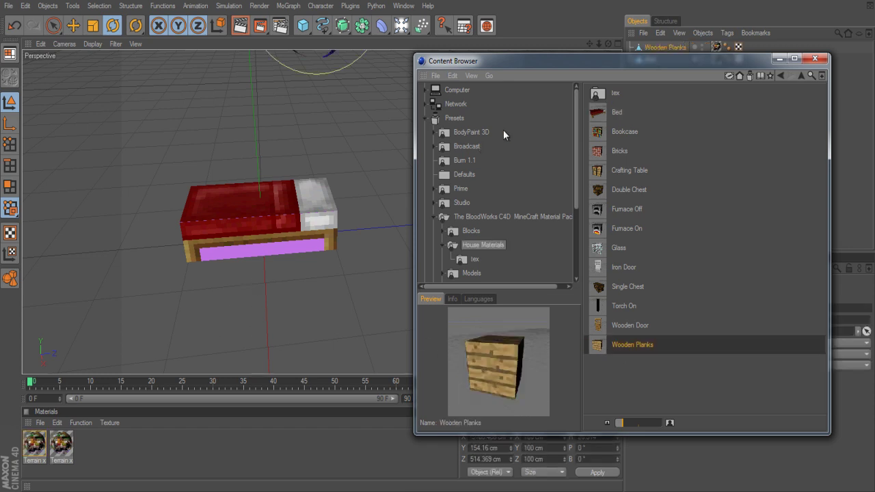
{"action": "left_click", "coordinate": [815, 59]}
Step: Try to set the Wooden Planks block's X position to 0 cm
{"action": "scroll", "coordinate": [424, 152], "scroll_direction": "down", "scroll_amount": 5}
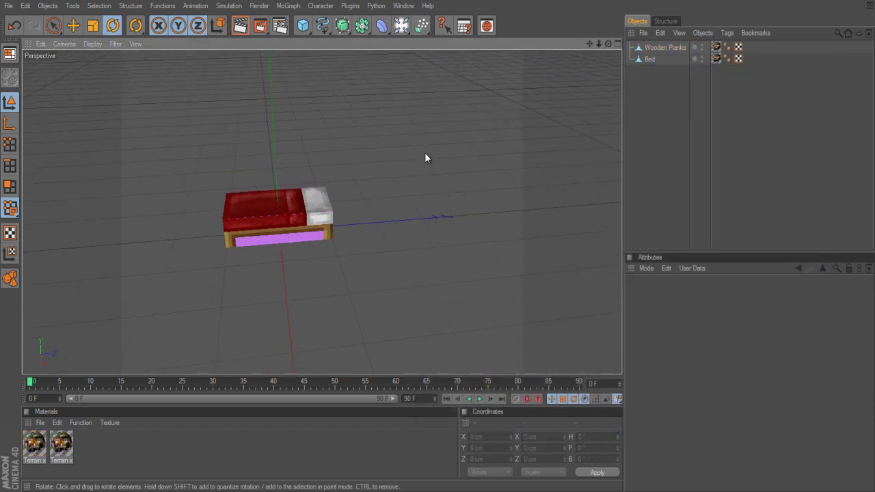
{"action": "scroll", "coordinate": [422, 157], "scroll_direction": "down", "scroll_amount": 3}
{"action": "left_click", "coordinate": [319, 75]}
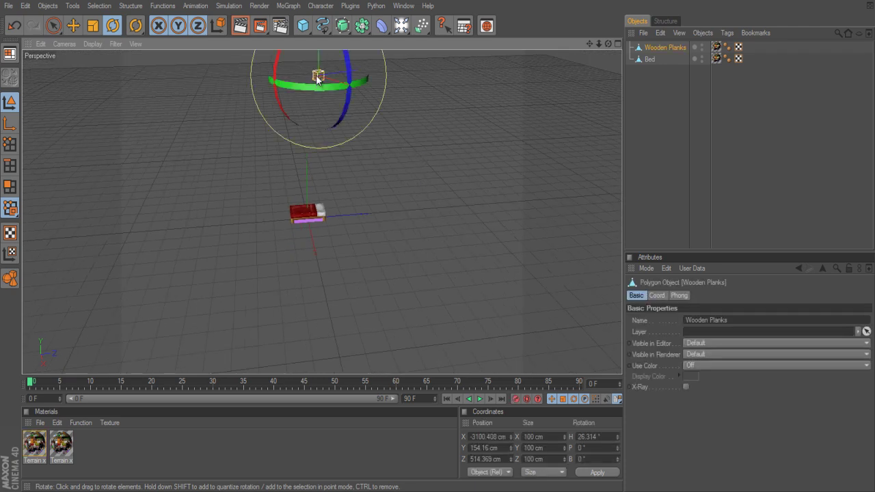
{"action": "left_click", "coordinate": [487, 436]}
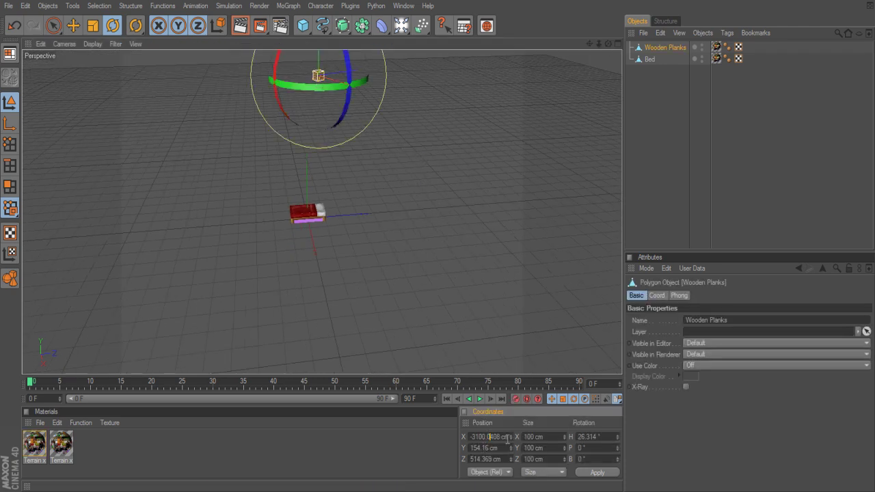
{"action": "left_click_drag", "start_coordinate": [507, 437], "coordinate": [470, 437]}
{"action": "type", "text": "0"}
{"action": "left_click", "coordinate": [440, 340]}
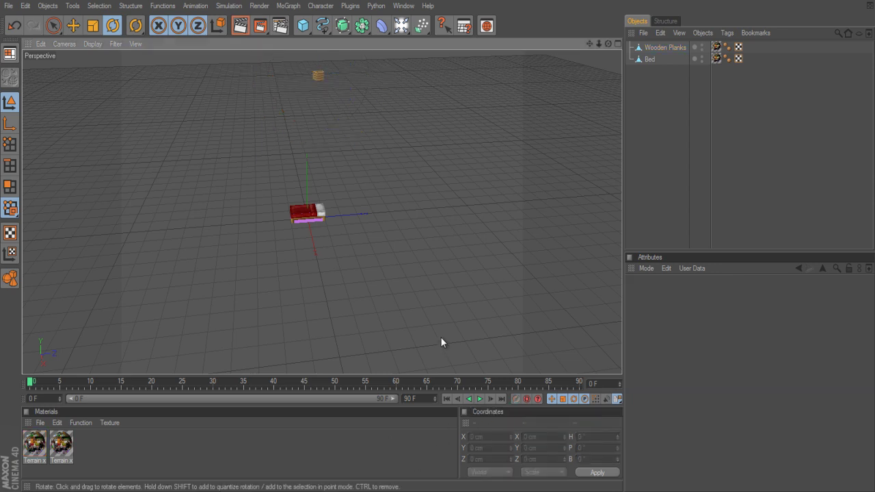
Step: Select the Wooden Planks block and set its X and Y positions to 0 cm
{"action": "left_click", "coordinate": [318, 75]}
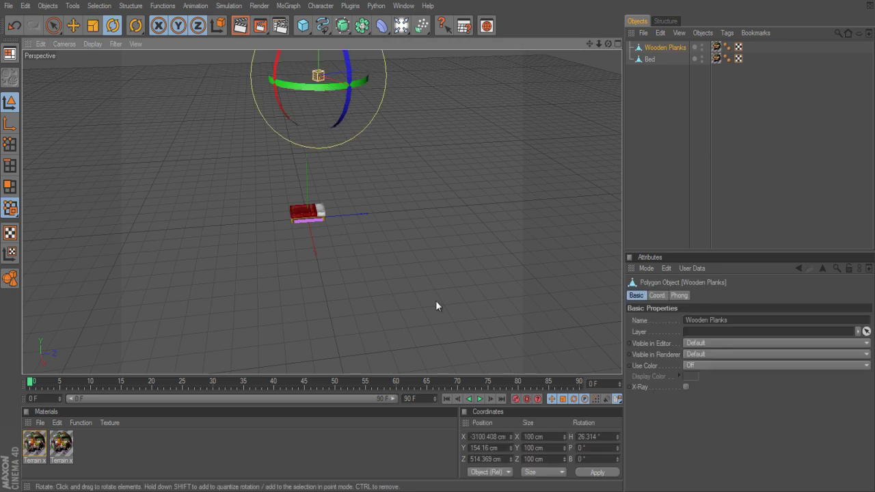
{"action": "type", "text": "0"}
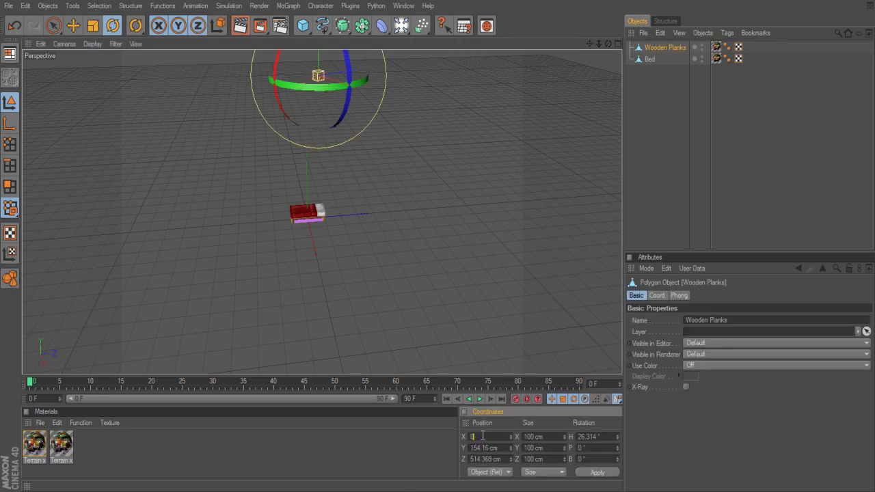
{"action": "key", "text": "Return"}
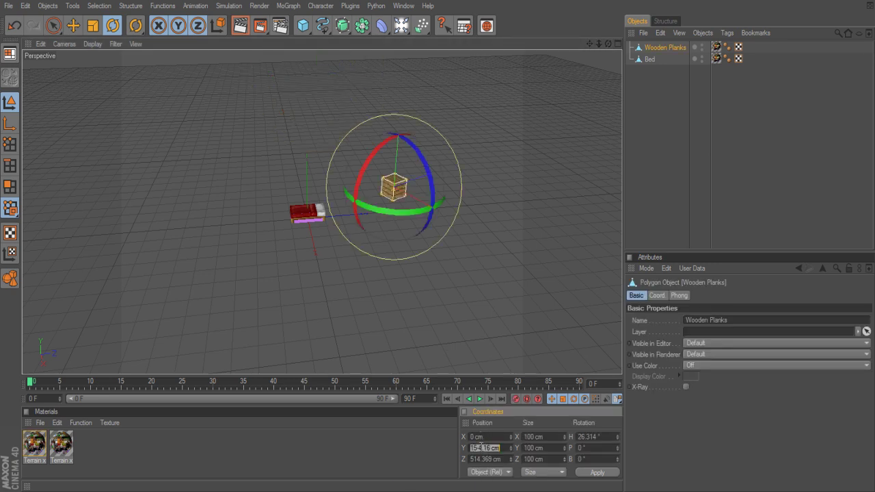
{"action": "type", "text": "10.8"}
{"action": "key", "text": "Return"}
{"action": "type", "text": "0"}
{"action": "key", "text": "Return"}
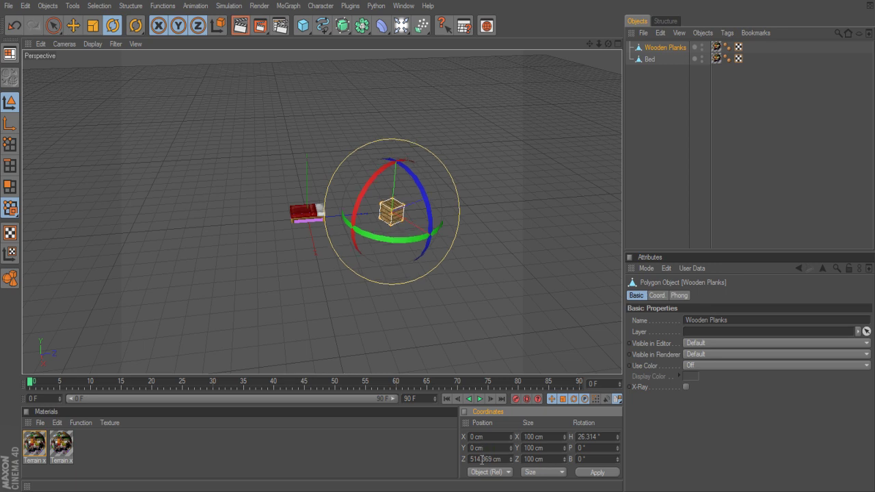
Step: Set the Wooden Planks block's Z position to 0 cm and deselect the block
{"action": "type", "text": "0"}
{"action": "key", "text": "Return"}
{"action": "left_click", "coordinate": [410, 302]}
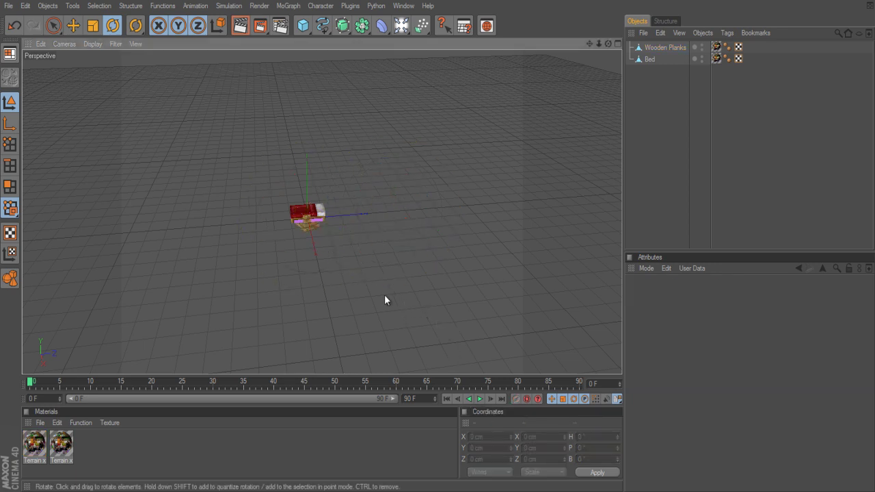
Step: Rotate the Wooden Planks block to a heading of about -2° so it lines up with the bed
{"action": "scroll", "coordinate": [321, 257], "scroll_direction": "up", "scroll_amount": 2}
{"action": "scroll", "coordinate": [322, 251], "scroll_direction": "up", "scroll_amount": 2}
{"action": "left_click", "coordinate": [292, 248]}
{"action": "left_click_drag", "start_coordinate": [287, 256], "coordinate": [290, 191]}
Step: Move the Wooden Planks block down to about Y -47 cm and along its Z axis to about -143 cm, beside the bed's foot
{"action": "left_click", "coordinate": [73, 25]}
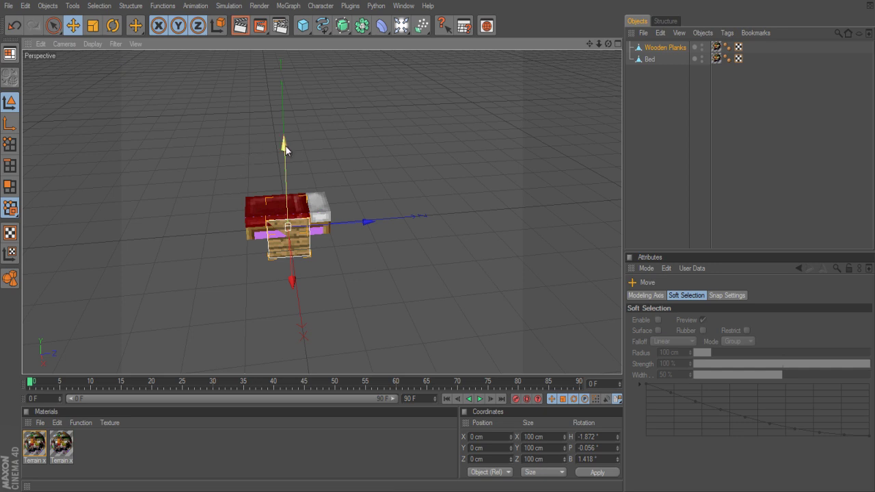
{"action": "left_click_drag", "start_coordinate": [286, 146], "coordinate": [438, 250]}
{"action": "left_click_drag", "start_coordinate": [369, 234], "coordinate": [437, 239], "text": "alt"}
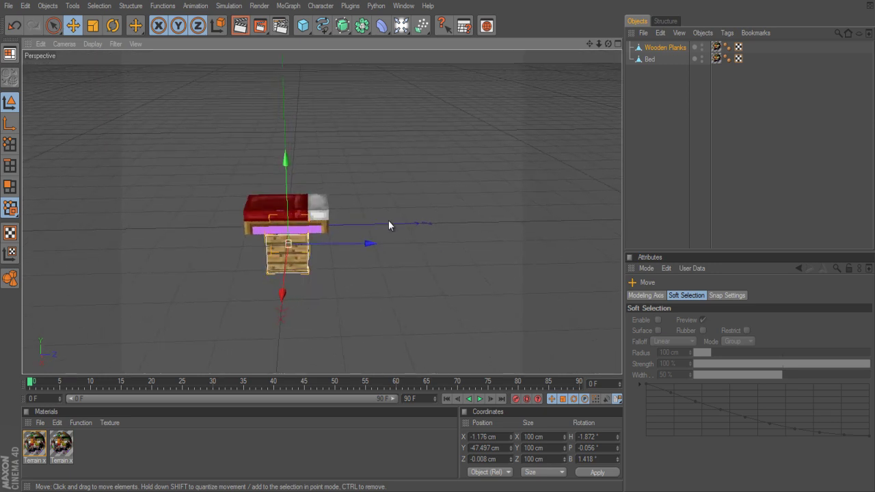
{"action": "left_click_drag", "start_coordinate": [337, 244], "coordinate": [323, 232]}
Step: Fine-tune the Wooden Planks block's heading to about -0.5° and deselect it
{"action": "key", "text": "r"}
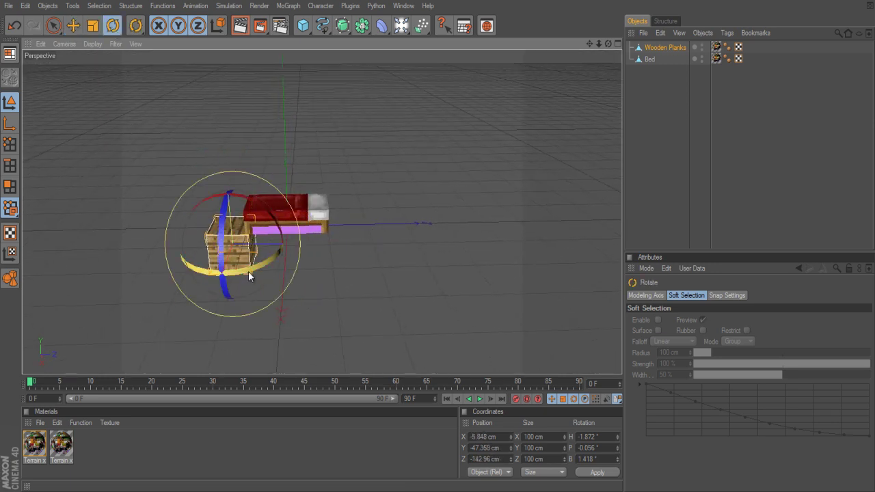
{"action": "left_click_drag", "start_coordinate": [248, 271], "coordinate": [250, 271]}
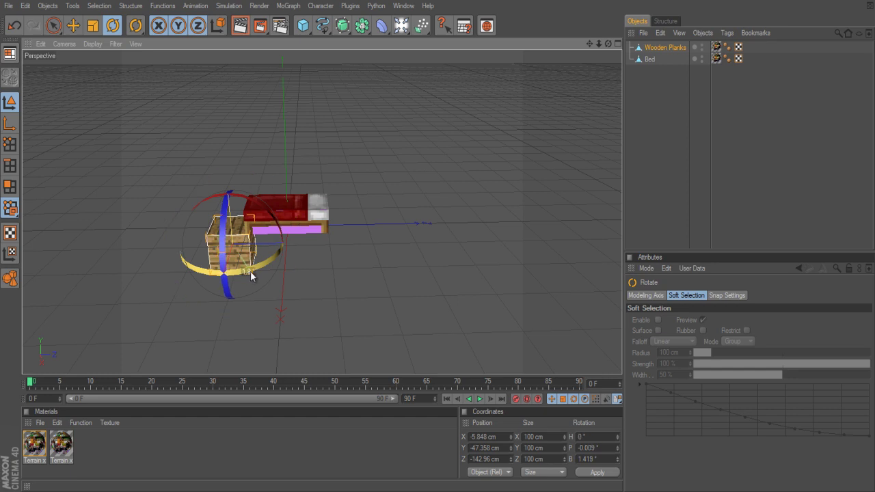
{"action": "left_click", "coordinate": [206, 157]}
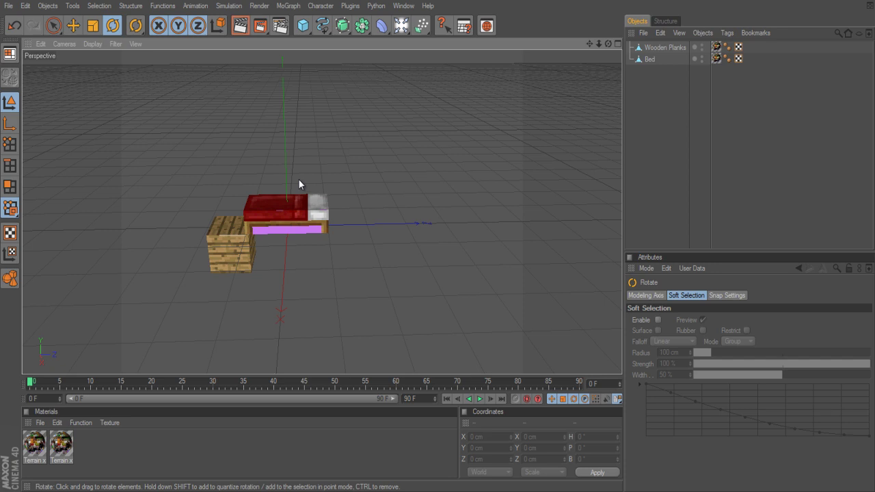
Step: Duplicate the Wooden Planks block and place the copy directly beside it under the bed, at about Z -44 cm
{"action": "left_click", "coordinate": [222, 251]}
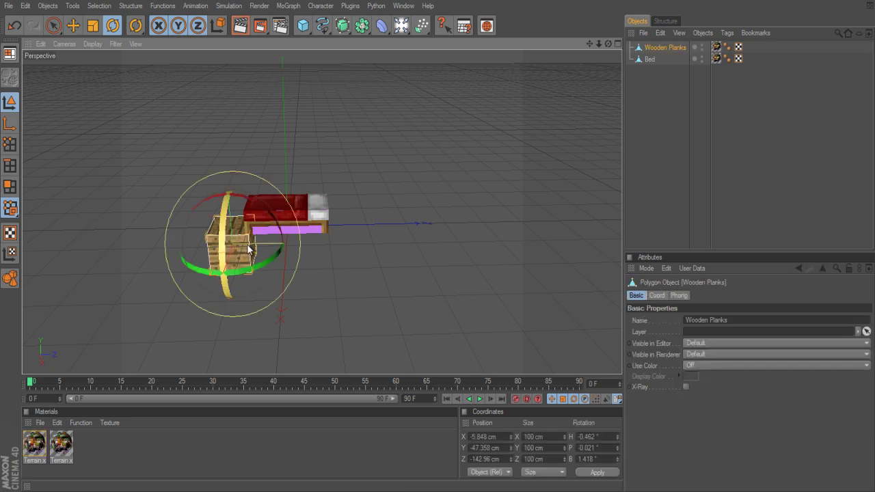
{"action": "key", "text": "ctrl+c"}
{"action": "key", "text": "ctrl+v"}
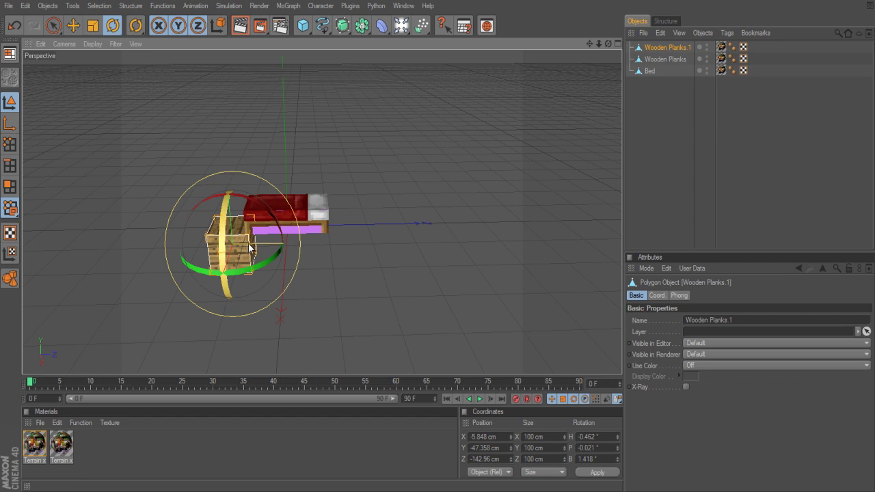
{"action": "left_click", "coordinate": [73, 25]}
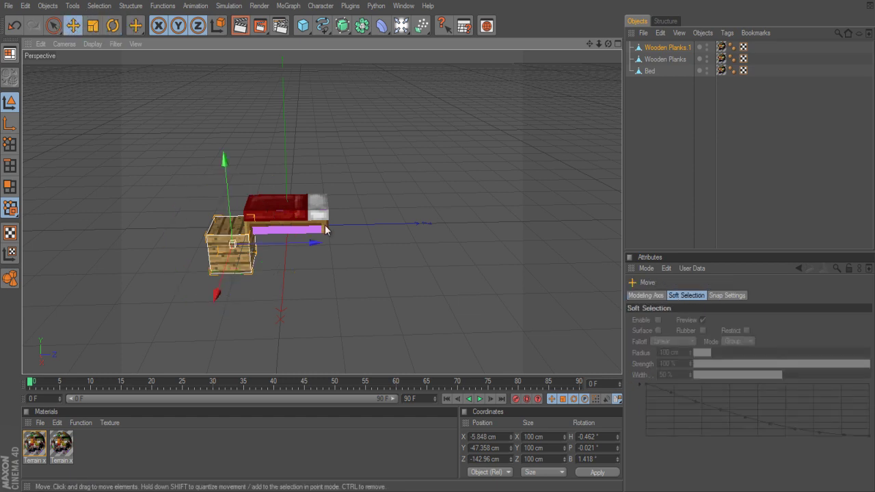
{"action": "left_click_drag", "start_coordinate": [298, 245], "coordinate": [438, 239]}
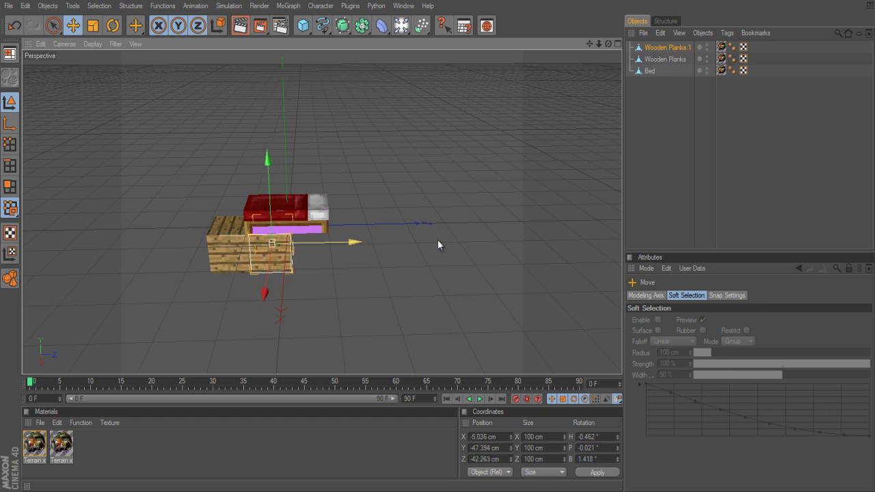
{"action": "left_click", "coordinate": [309, 263]}
{"action": "left_click", "coordinate": [286, 254]}
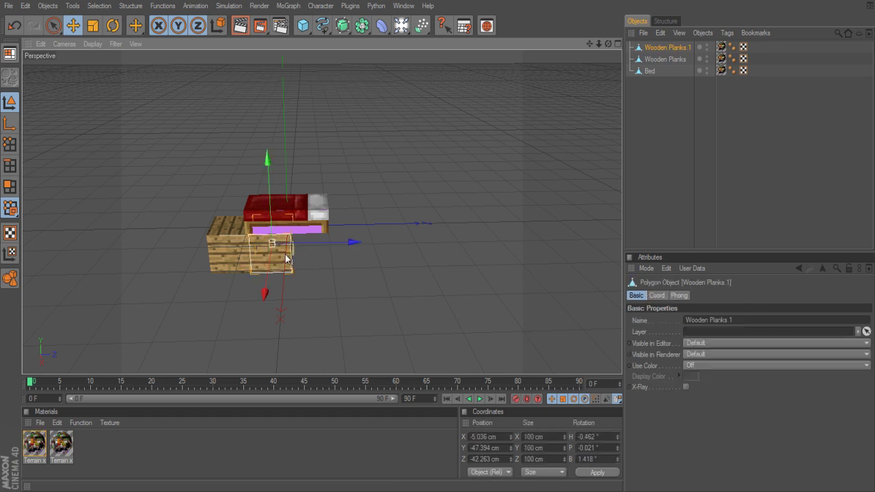
{"action": "left_click_drag", "start_coordinate": [291, 270], "coordinate": [287, 272]}
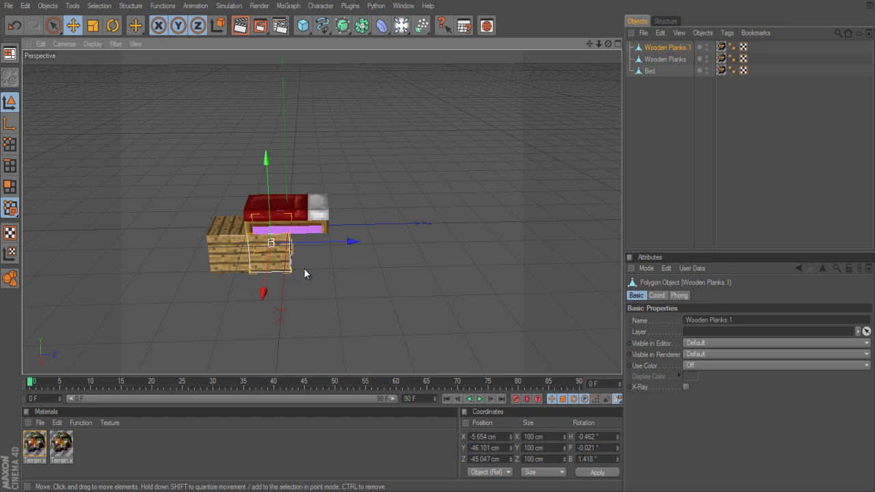
{"action": "left_click", "coordinate": [309, 273]}
Step: Duplicate the second plank block and place the copy against it under the bed's pillow end, at about Z 55 cm
{"action": "scroll", "coordinate": [231, 269], "scroll_direction": "up", "scroll_amount": 3}
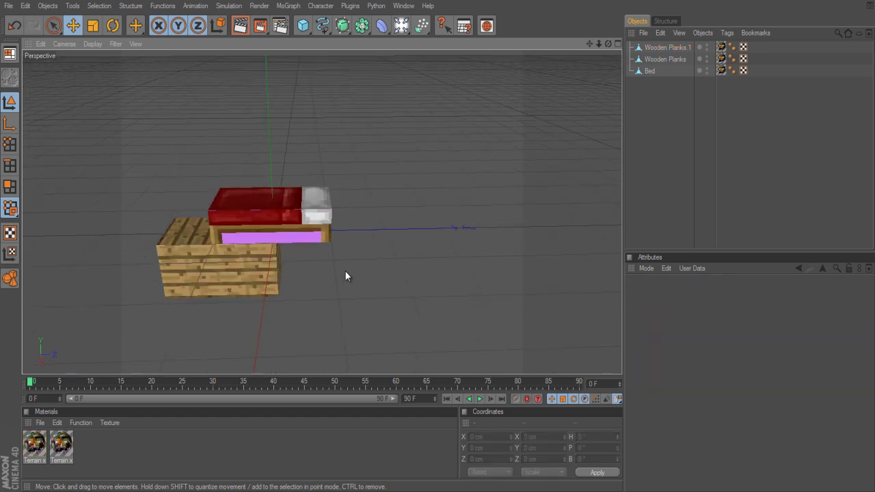
{"action": "left_click_drag", "start_coordinate": [345, 277], "coordinate": [440, 242], "text": "alt"}
{"action": "left_click", "coordinate": [314, 253]}
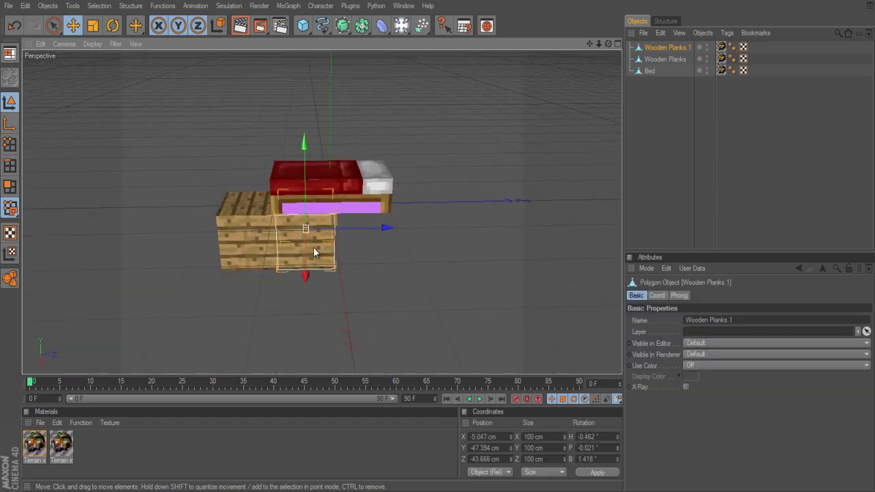
{"action": "key", "text": "ctrl+c"}
{"action": "key", "text": "ctrl+v"}
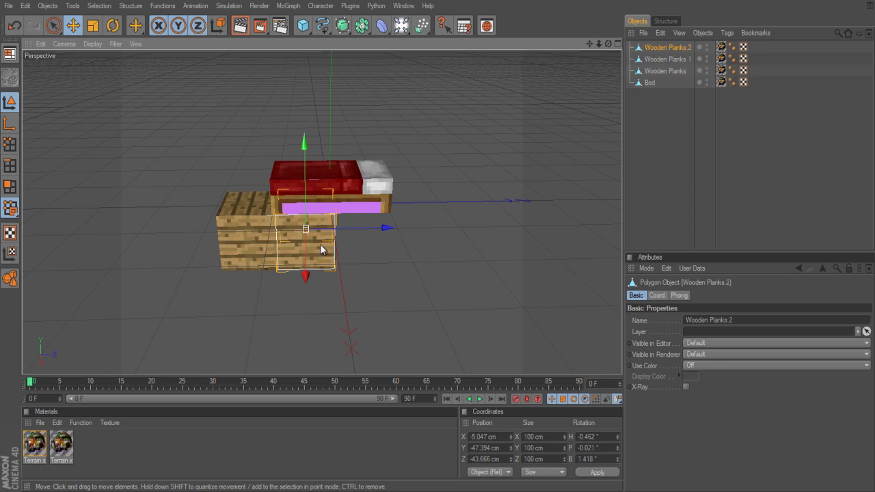
{"action": "left_click_drag", "start_coordinate": [384, 228], "coordinate": [437, 239]}
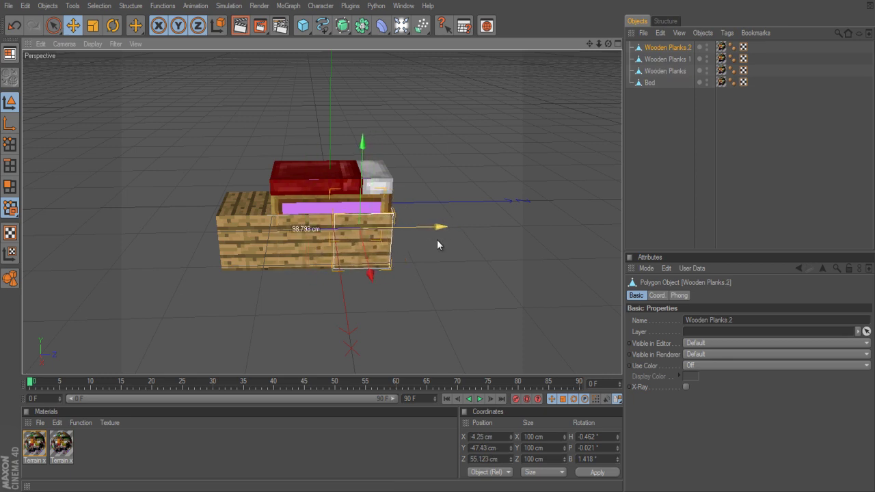
{"action": "left_click", "coordinate": [446, 259]}
{"action": "left_click", "coordinate": [363, 234]}
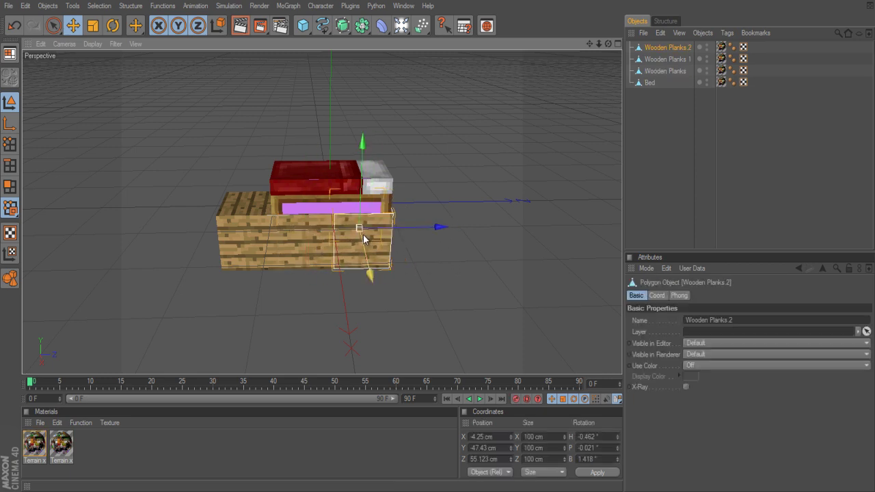
{"action": "left_click", "coordinate": [481, 285]}
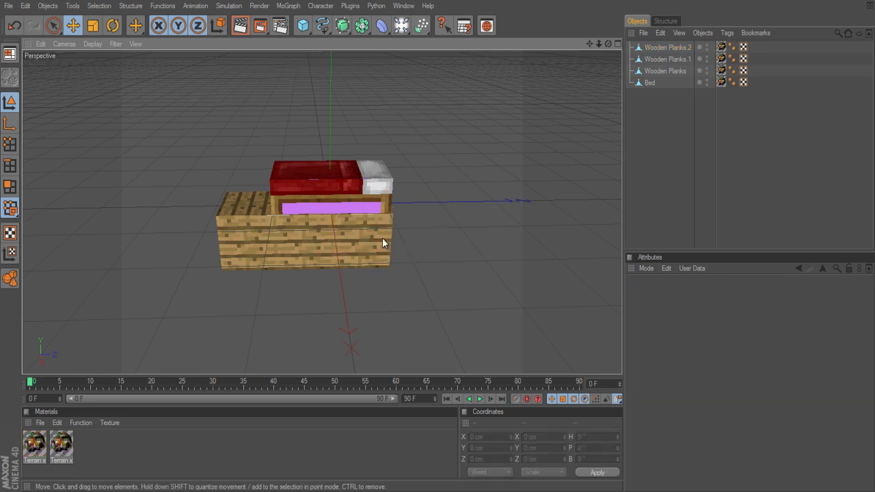
Step: Duplicate the third plank block and move the copy along Z to about 152 cm, just past the bed's pillow end
{"action": "left_click", "coordinate": [383, 239]}
{"action": "key", "text": "ctrl+c"}
{"action": "key", "text": "ctrl+v"}
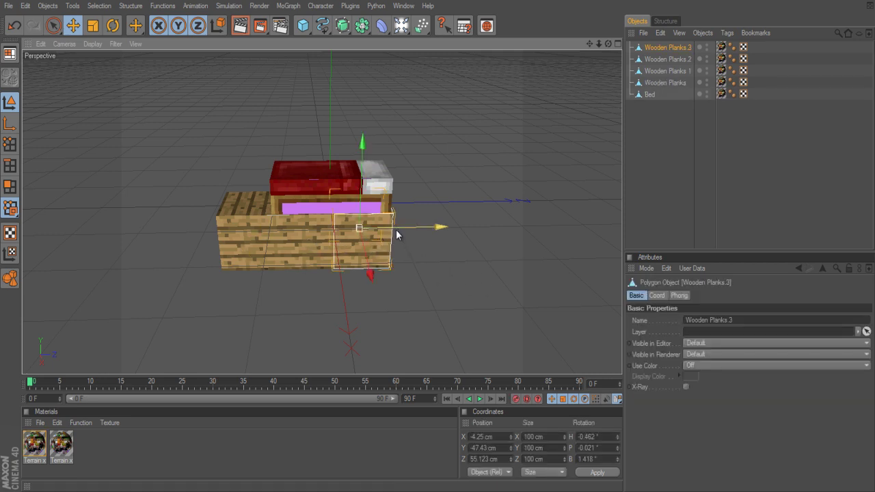
{"action": "left_click_drag", "start_coordinate": [396, 230], "coordinate": [421, 255]}
{"action": "key", "text": "ctrl+shift+a"}
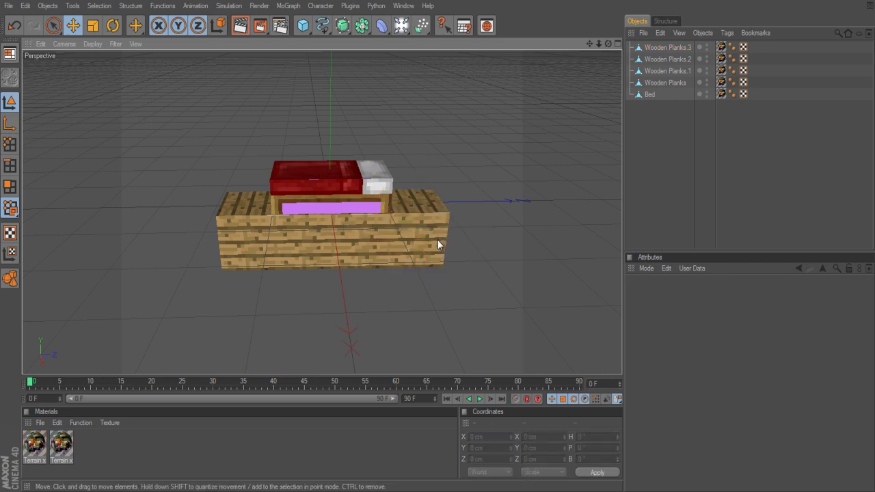
Step: Duplicate the fourth plank block and extend the row with the copy at about Z 249 cm
{"action": "left_click", "coordinate": [438, 242]}
{"action": "key", "text": "ctrl+c"}
{"action": "key", "text": "ctrl+v"}
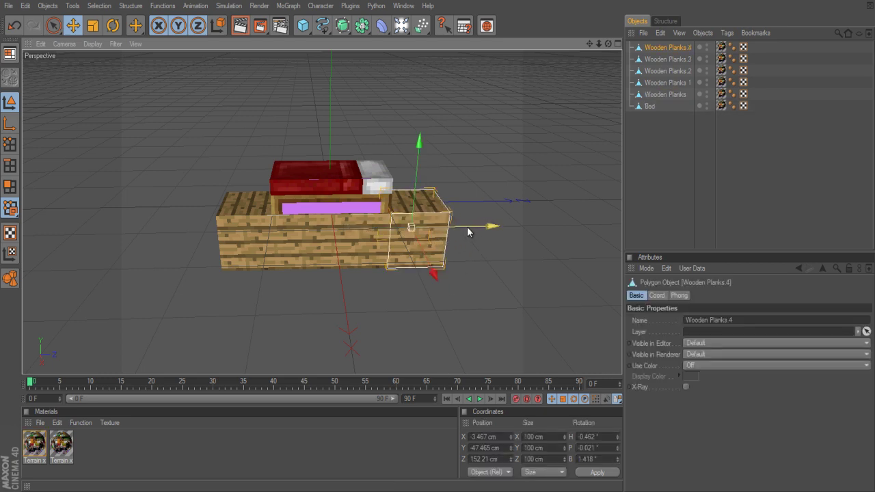
{"action": "left_click_drag", "start_coordinate": [467, 227], "coordinate": [520, 227]}
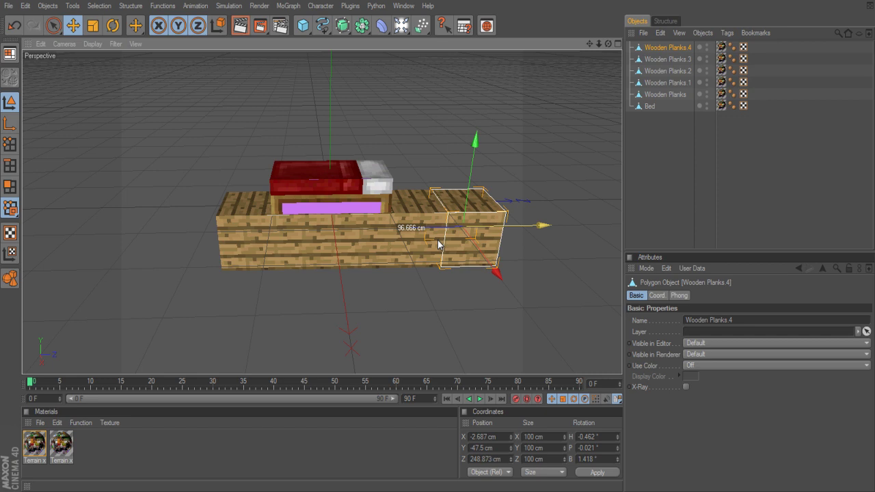
{"action": "left_click", "coordinate": [531, 303]}
{"action": "left_click", "coordinate": [486, 232]}
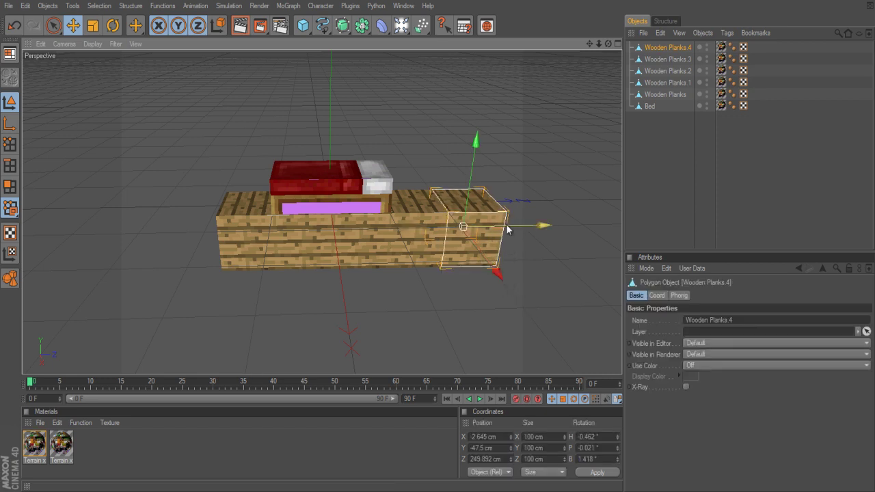
{"action": "left_click", "coordinate": [560, 305]}
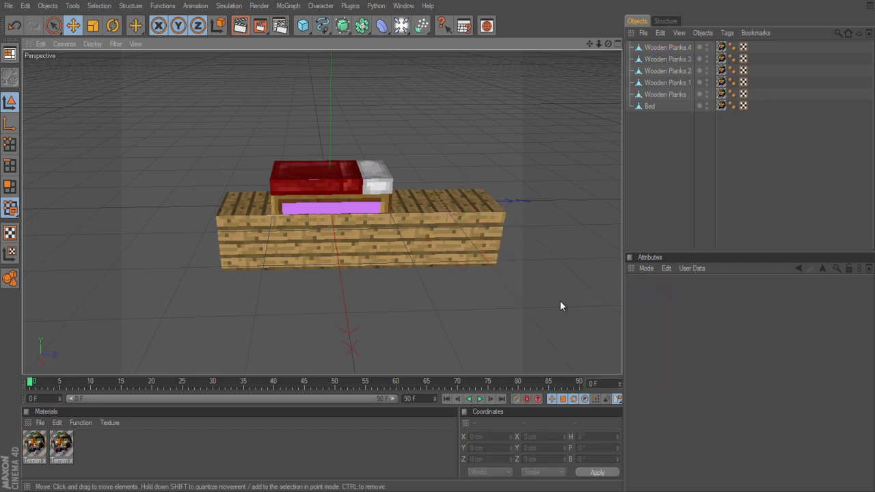
Step: Duplicate the last plank block and move the copy to the opposite end of the row, at about Z -244 cm
{"action": "left_click", "coordinate": [484, 237]}
{"action": "key", "text": "ctrl+c"}
{"action": "key", "text": "ctrl+v"}
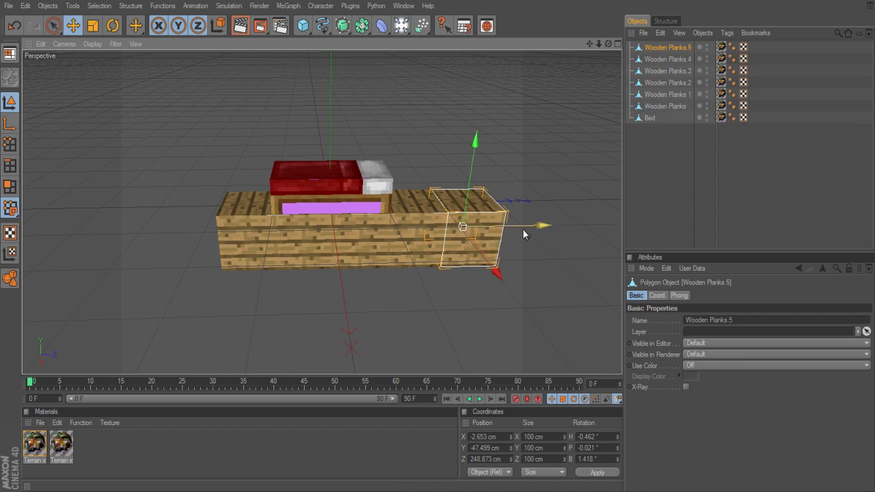
{"action": "left_click_drag", "start_coordinate": [524, 235], "coordinate": [438, 240]}
{"action": "left_click", "coordinate": [513, 315]}
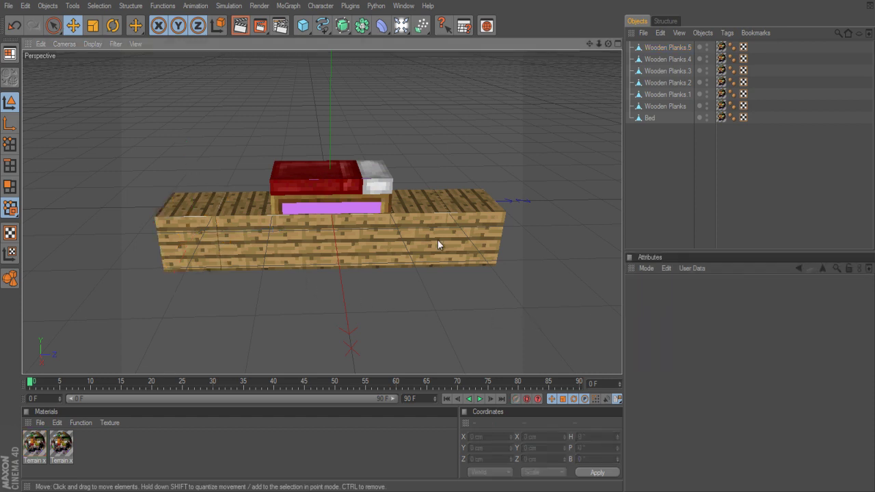
Step: Nudge the new end block along Z to about -241 cm so it sits flush against its neighbour
{"action": "left_click", "coordinate": [192, 235]}
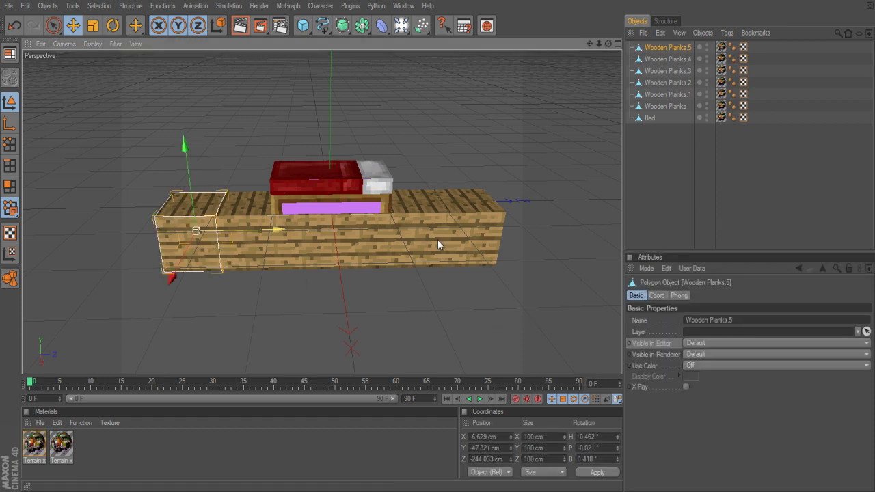
{"action": "left_click", "coordinate": [259, 287]}
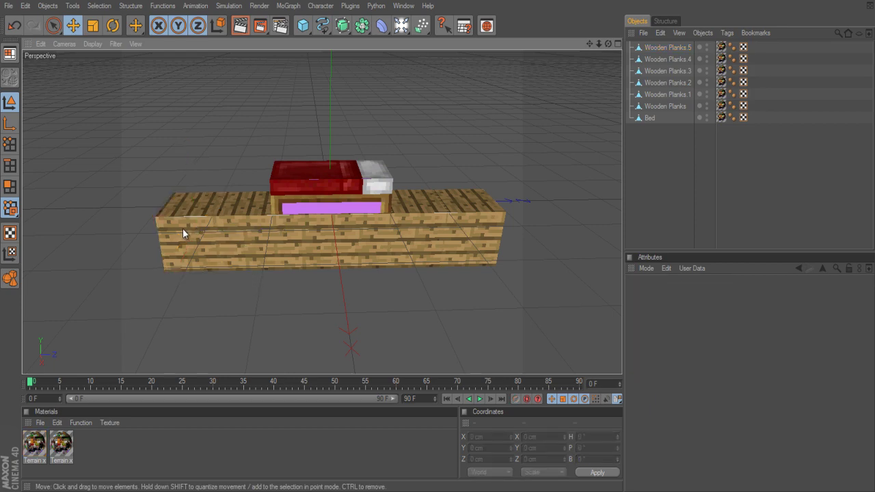
{"action": "left_click", "coordinate": [183, 233]}
{"action": "left_click", "coordinate": [261, 299]}
{"action": "mouse_move", "coordinate": [451, 237]}
{"action": "left_mouse_down", "text": "alt"}
{"action": "mouse_move", "coordinate": [427, 242]}
{"action": "mouse_move", "coordinate": [438, 240]}
{"action": "left_mouse_up", "text": "alt"}
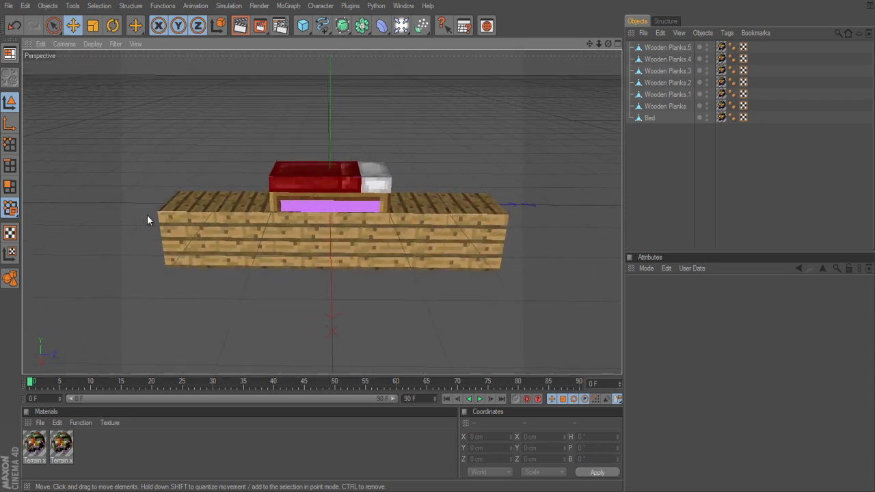
{"action": "left_click", "coordinate": [202, 229]}
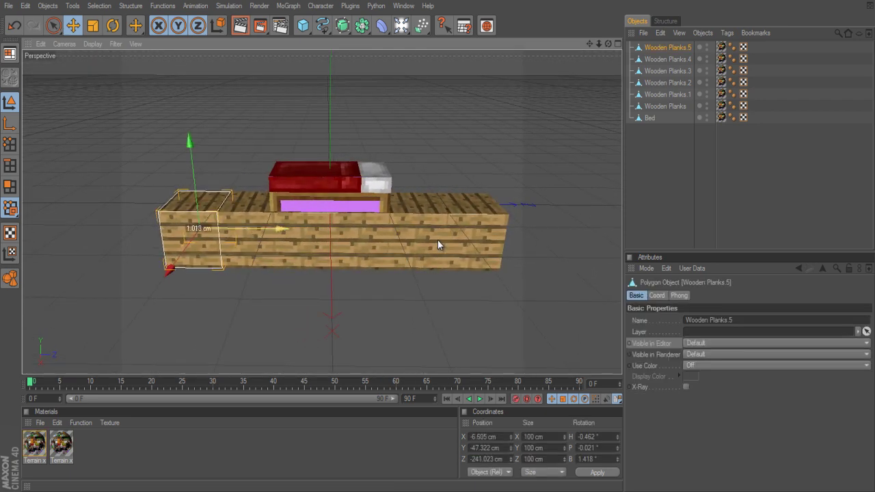
{"action": "left_click", "coordinate": [279, 307]}
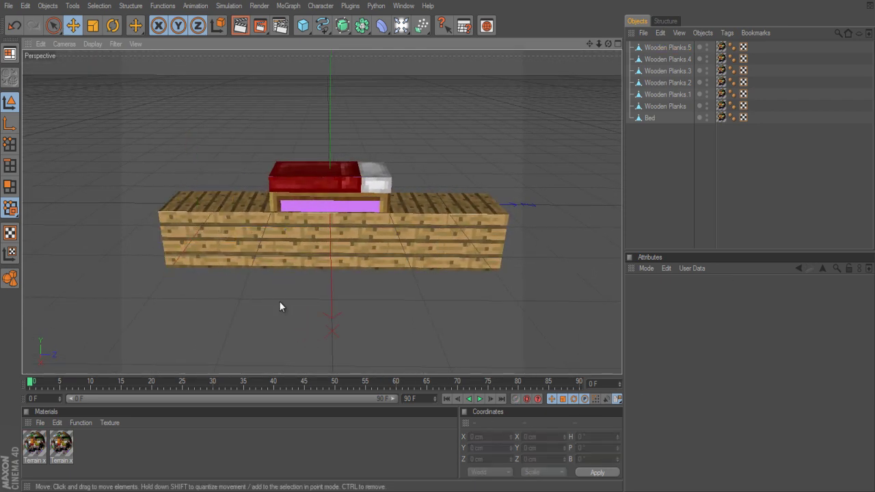
Step: Select the plank blocks at both ends of the row and nudge them together about 1 cm in the negative Z direction
{"action": "left_click", "coordinate": [199, 214]}
{"action": "left_click", "coordinate": [464, 231], "text": "shift"}
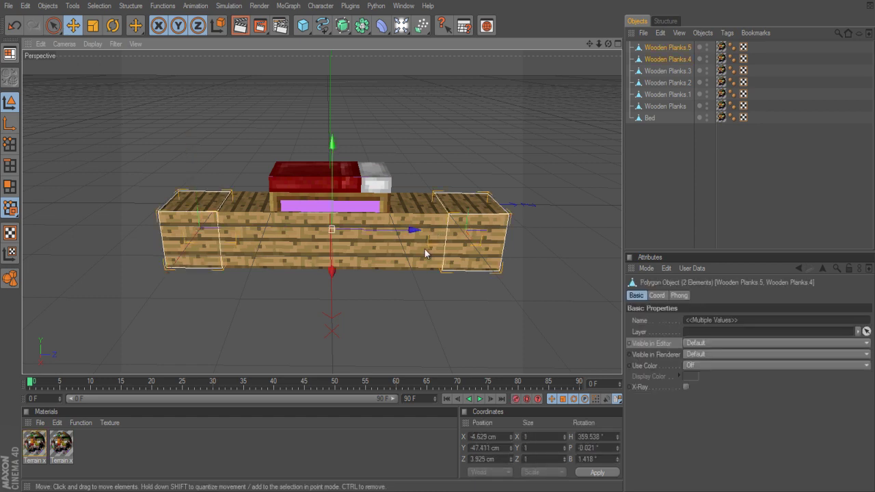
{"action": "left_click", "coordinate": [266, 300]}
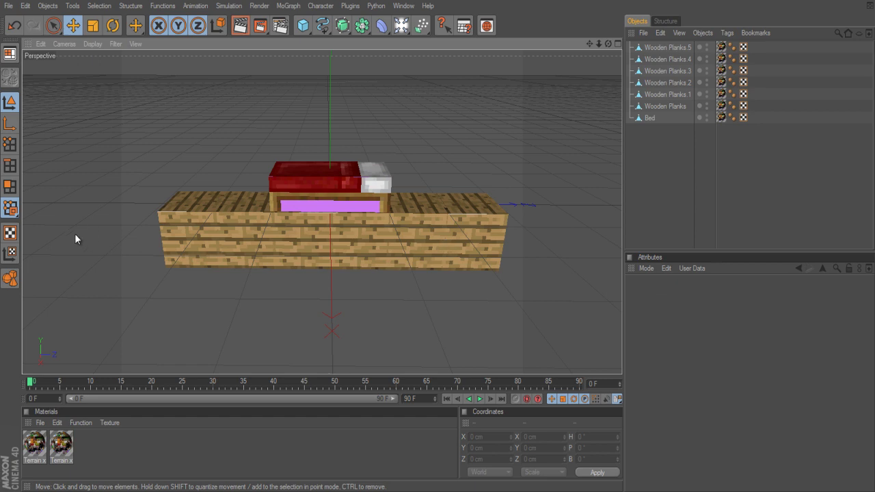
Step: Duplicate the row of six plank blocks along X, placing the copy as a second row at about X 93 cm
{"action": "left_click_drag", "start_coordinate": [76, 240], "coordinate": [181, 232], "text": "alt"}
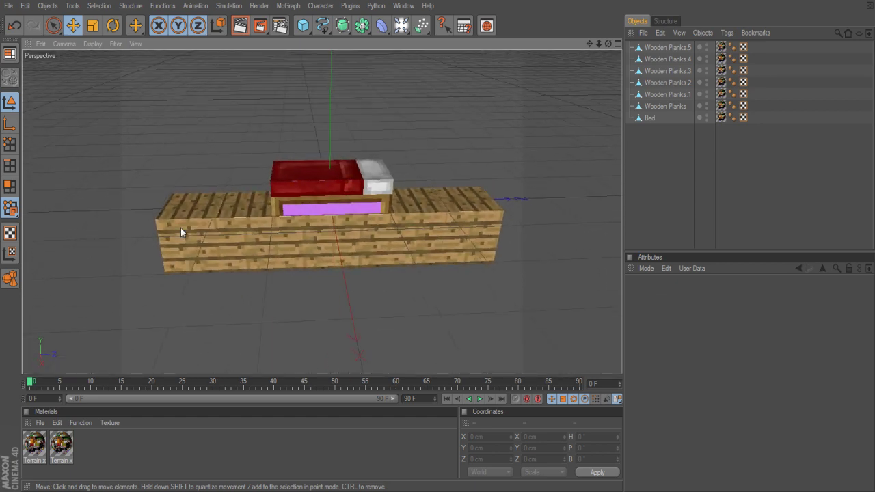
{"action": "left_click", "coordinate": [664, 48]}
{"action": "left_click", "coordinate": [667, 105], "text": "shift"}
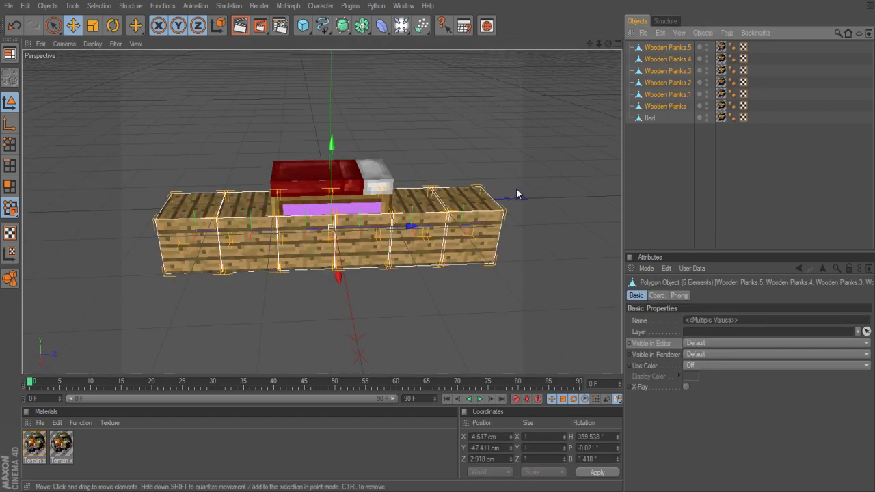
{"action": "left_click_drag", "start_coordinate": [338, 276], "coordinate": [439, 243], "text": "ctrl"}
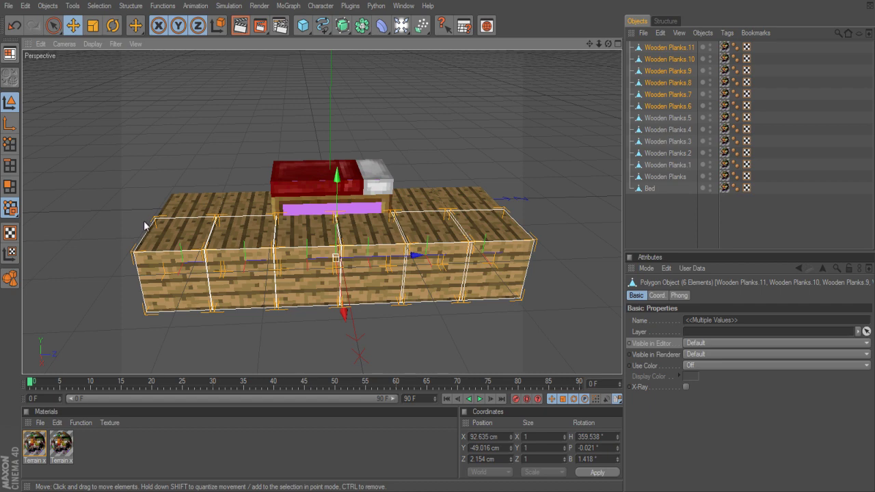
{"action": "left_click", "coordinate": [130, 212]}
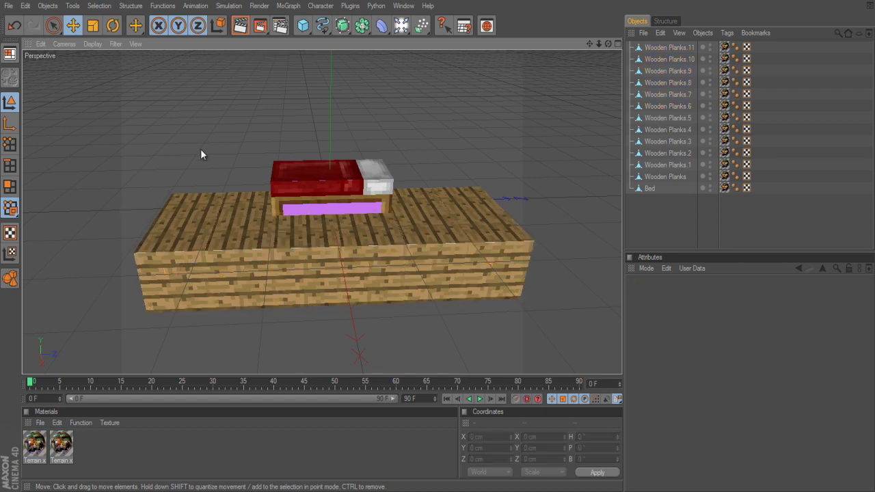
{"action": "left_click_drag", "start_coordinate": [437, 239], "coordinate": [438, 239], "text": "alt"}
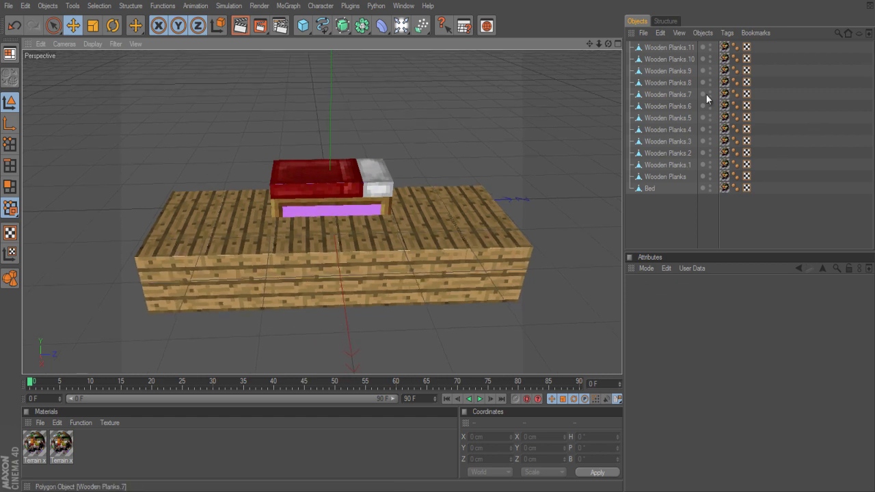
Step: Duplicate both plank rows and move the copy along negative Z to about -588 cm, and paste another copy of both rows
{"action": "left_click", "coordinate": [669, 47]}
{"action": "left_click", "coordinate": [663, 176], "text": "shift"}
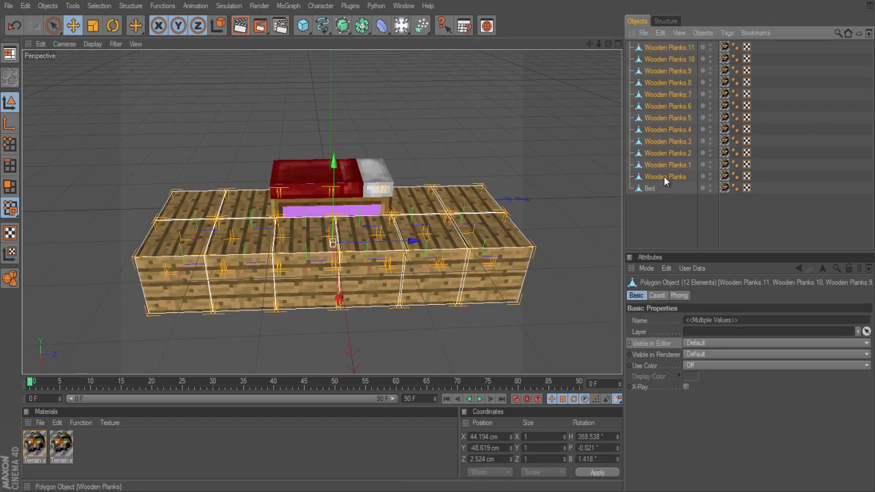
{"action": "key", "text": "ctrl+c"}
{"action": "key", "text": "ctrl+v"}
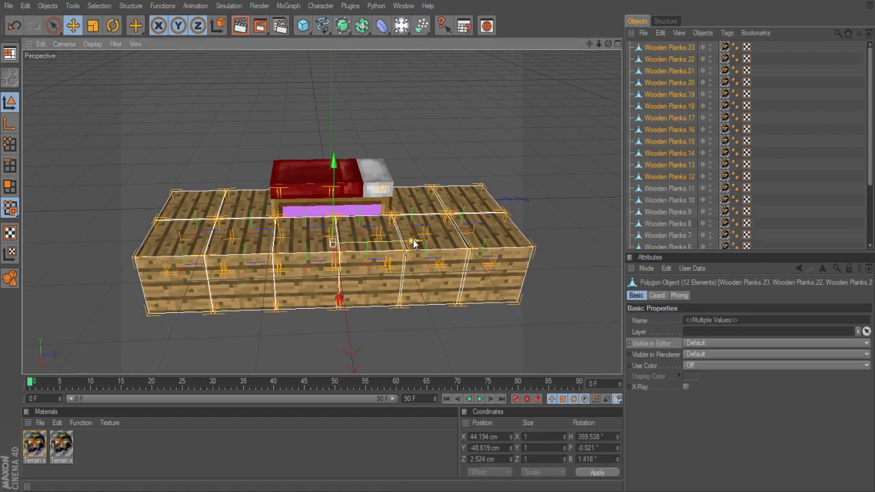
{"action": "left_click_drag", "start_coordinate": [413, 243], "coordinate": [437, 239]}
{"action": "left_click", "coordinate": [283, 117]}
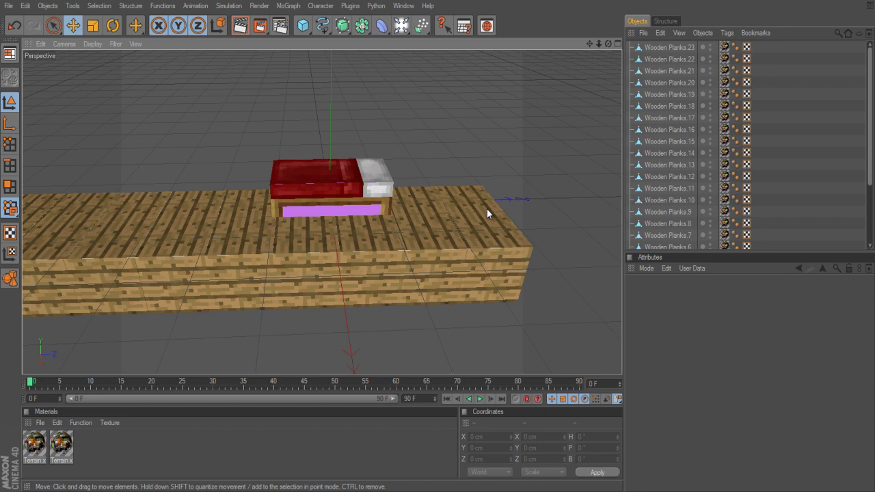
{"action": "key", "text": "ctrl+v"}
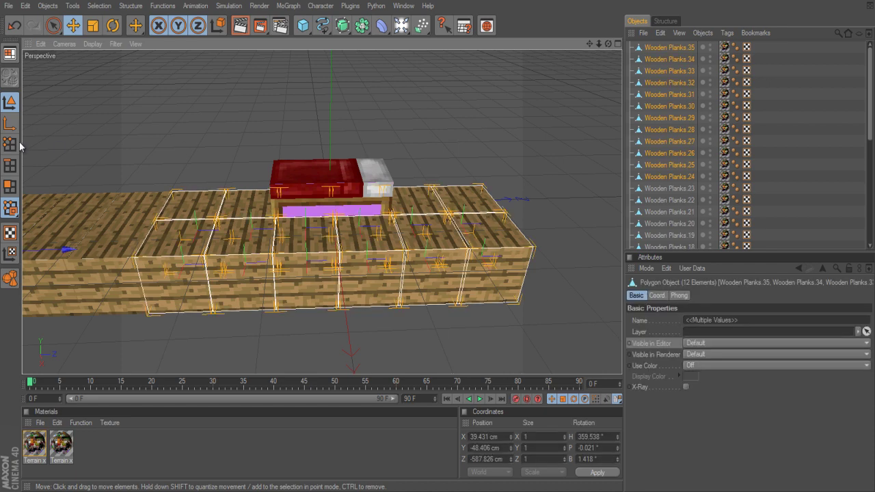
{"action": "left_click", "coordinate": [671, 49]}
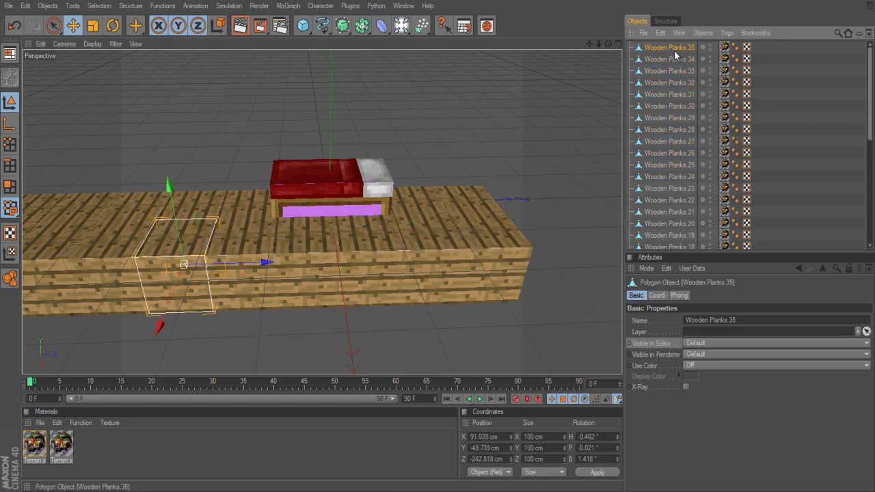
{"action": "left_click", "coordinate": [681, 188], "text": "shift"}
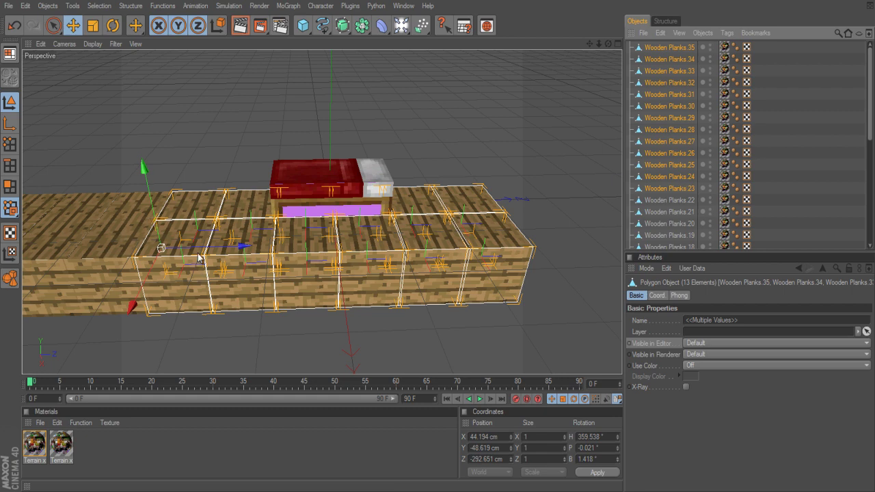
{"action": "left_click_drag", "start_coordinate": [197, 252], "coordinate": [438, 240]}
{"action": "key", "text": "ctrl+z"}
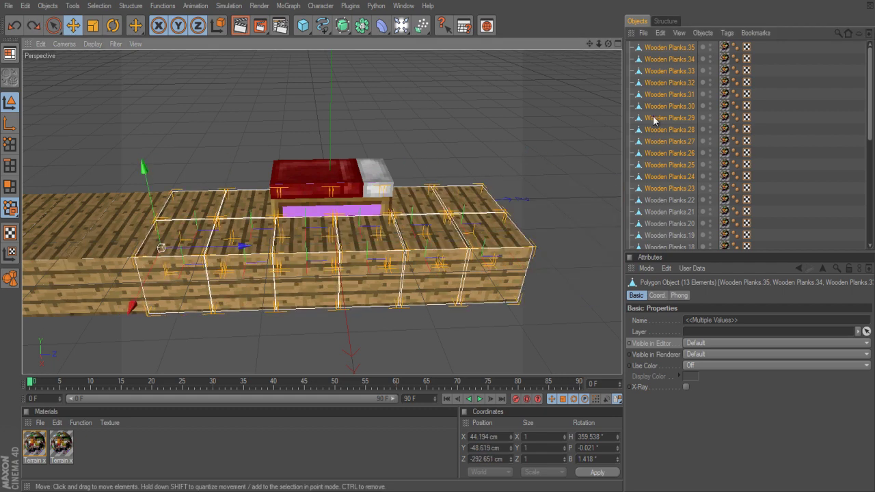
Step: Move the twelve newly pasted plank blocks along Z to about 594 cm, extending the floor at the pillow end of the bed
{"action": "left_click", "coordinate": [686, 189]}
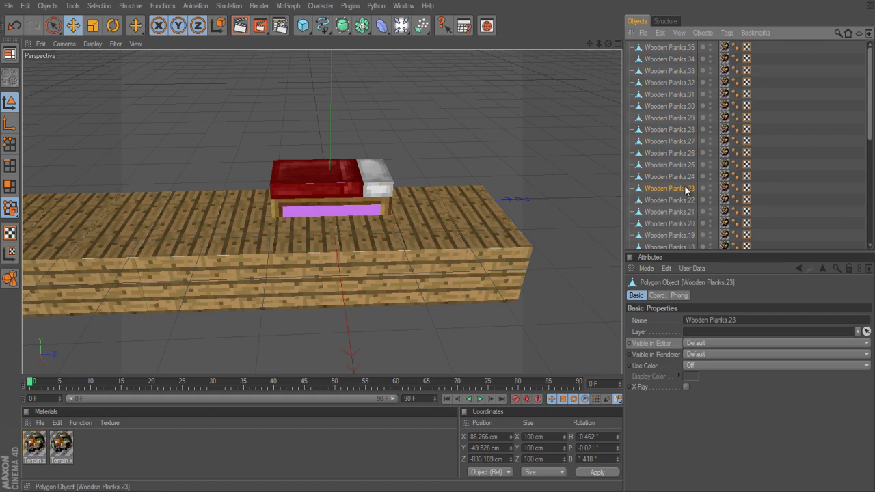
{"action": "left_click", "coordinate": [687, 48], "text": "shift"}
{"action": "left_click_drag", "start_coordinate": [371, 251], "coordinate": [437, 239]}
{"action": "left_click_drag", "start_coordinate": [455, 332], "coordinate": [454, 331]}
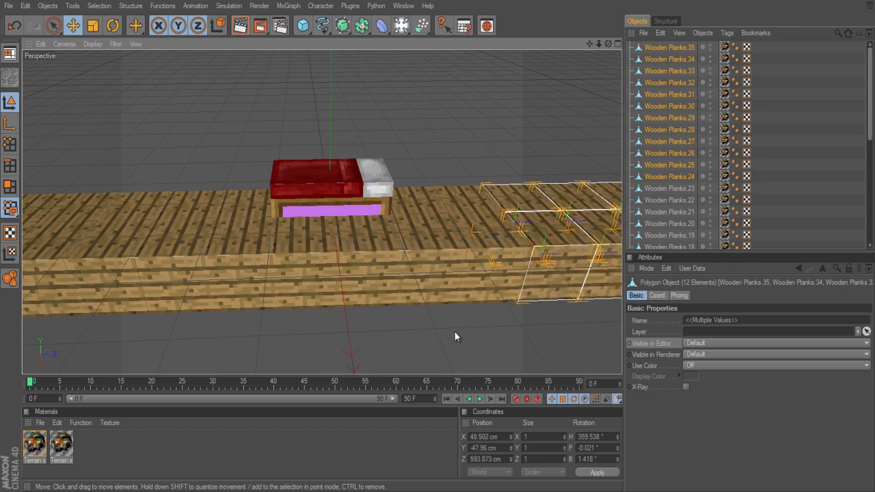
{"action": "left_click", "coordinate": [505, 338]}
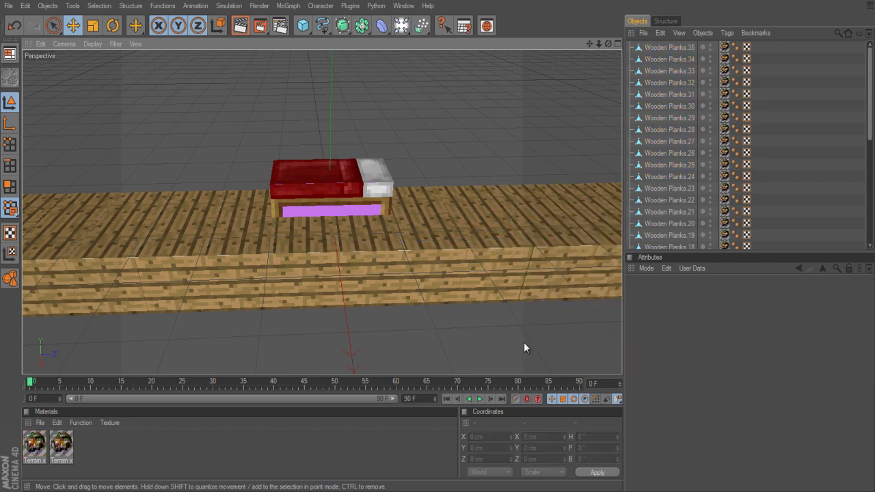
Step: Undo the last nudge of the newly added end section and shift it slightly along Z to sit flush against the floor
{"action": "mouse_move", "coordinate": [523, 348]}
{"action": "left_mouse_down", "text": "alt"}
{"action": "mouse_move", "coordinate": [439, 249]}
{"action": "mouse_move", "coordinate": [527, 345]}
{"action": "left_mouse_up", "text": "alt"}
{"action": "key", "text": "ctrl+z"}
{"action": "key", "text": "ctrl+z"}
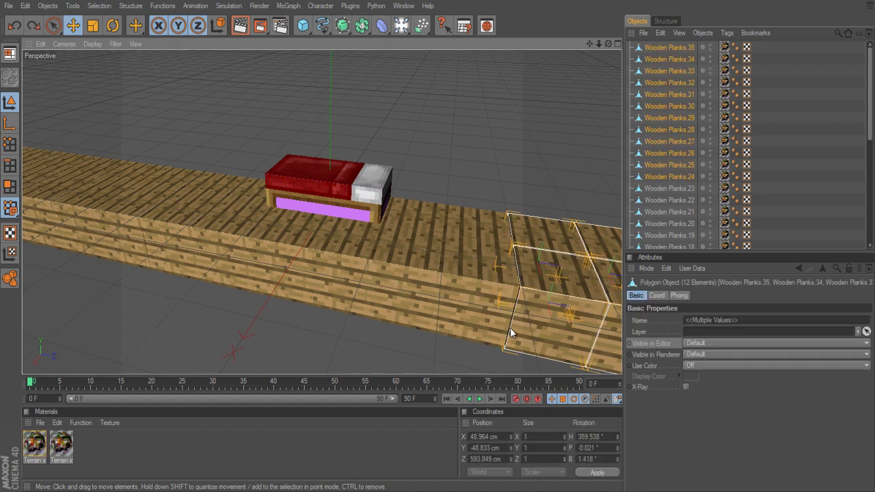
{"action": "scroll", "coordinate": [399, 317], "scroll_direction": "down", "scroll_amount": 3}
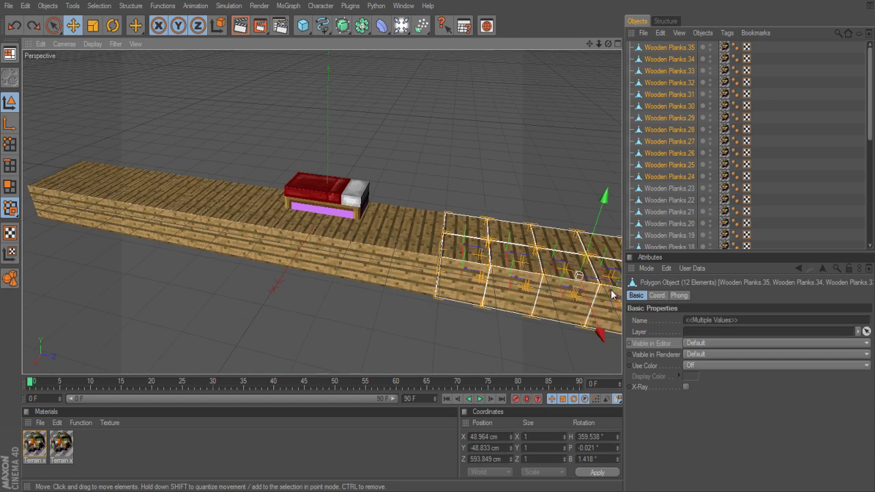
{"action": "left_click_drag", "start_coordinate": [601, 297], "coordinate": [543, 321]}
{"action": "left_click", "coordinate": [474, 346]}
{"action": "scroll", "coordinate": [453, 341], "scroll_direction": "up", "scroll_amount": 4}
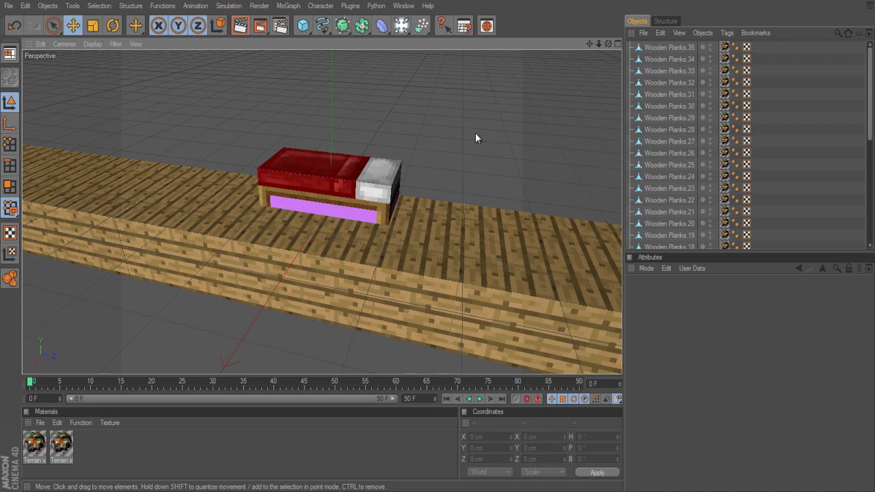
Step: Duplicate all the plank blocks without the bed and move the copy along X to about 241 cm to widen the floor
{"action": "scroll", "coordinate": [456, 169], "scroll_direction": "down", "scroll_amount": 5}
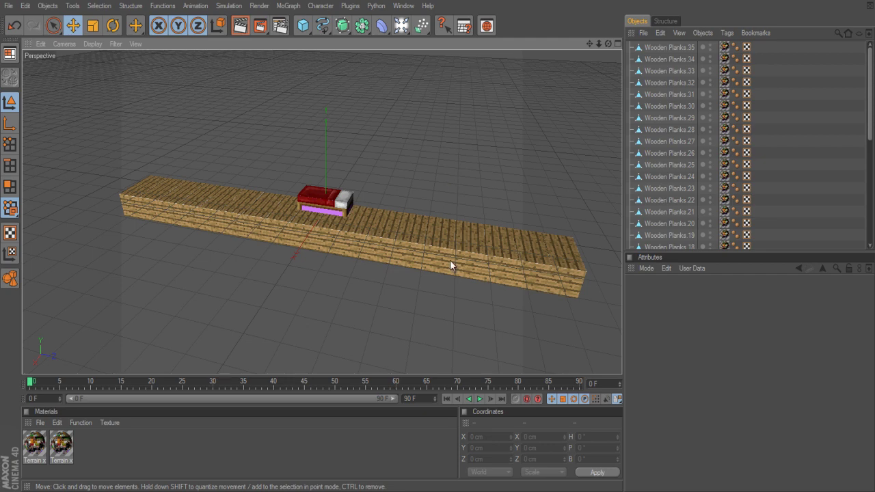
{"action": "scroll", "coordinate": [431, 169], "scroll_direction": "up", "scroll_amount": 2}
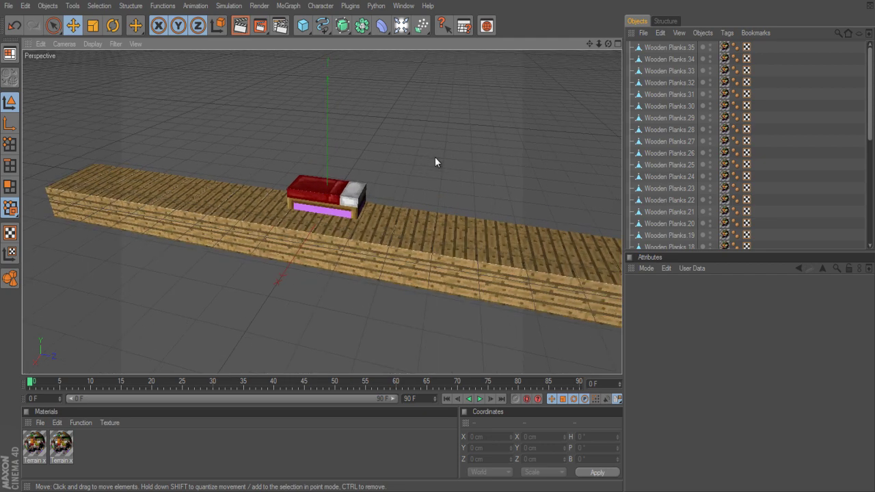
{"action": "left_click_drag", "start_coordinate": [391, 148], "coordinate": [437, 246], "text": "alt"}
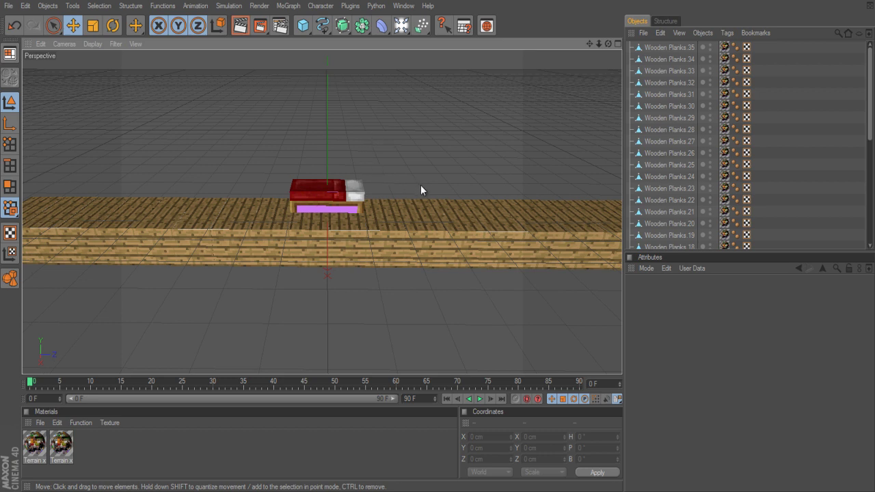
{"action": "left_click", "coordinate": [34, 208]}
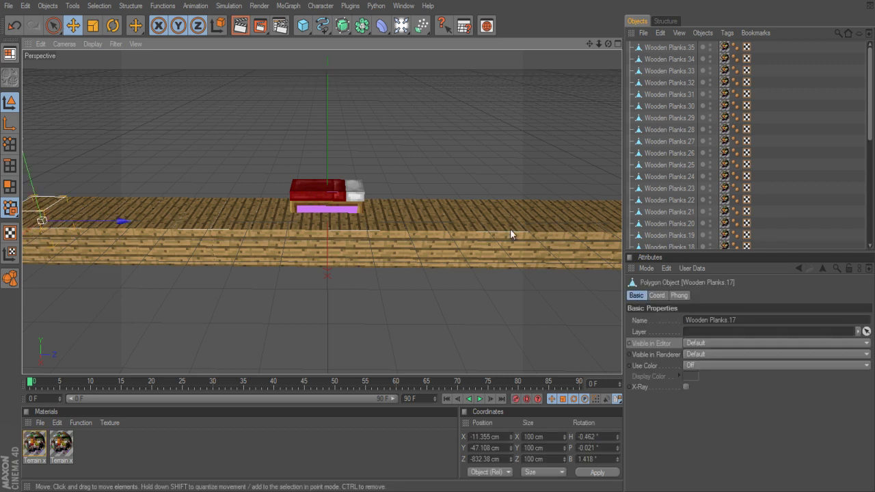
{"action": "left_click", "coordinate": [673, 48]}
{"action": "scroll", "coordinate": [689, 225], "scroll_direction": "down", "scroll_amount": 5}
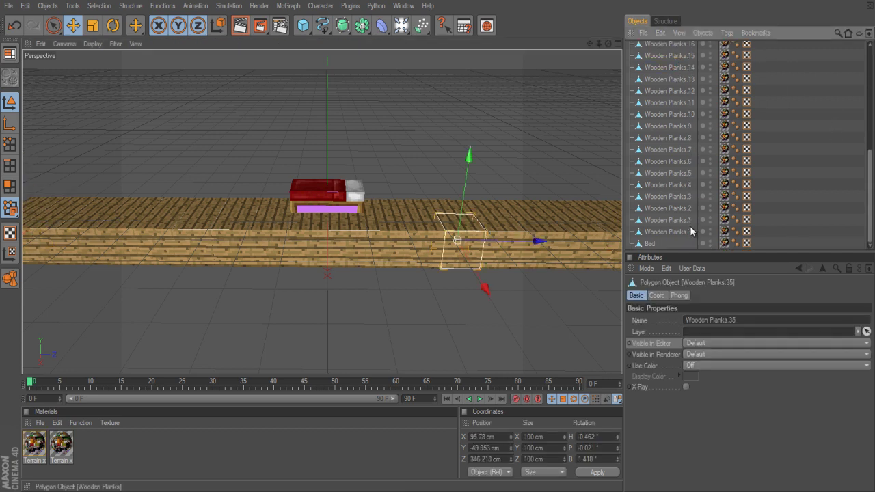
{"action": "left_click", "coordinate": [673, 231], "text": "shift"}
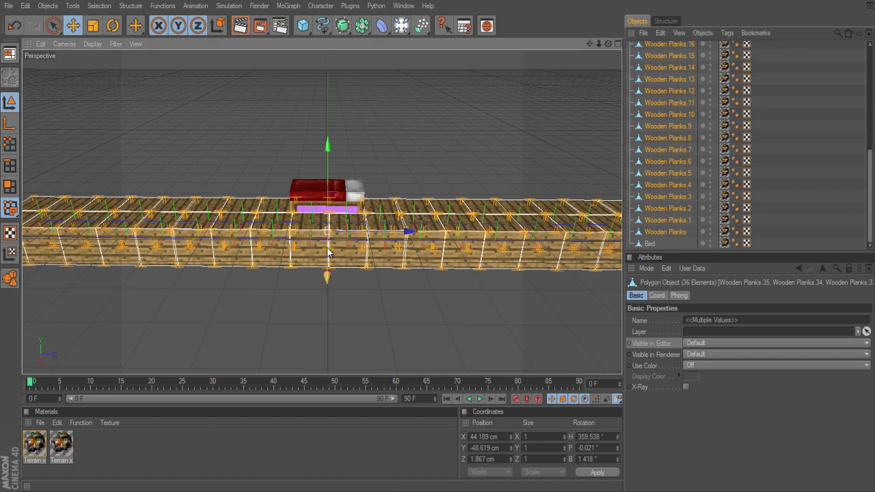
{"action": "key", "text": "ctrl+v"}
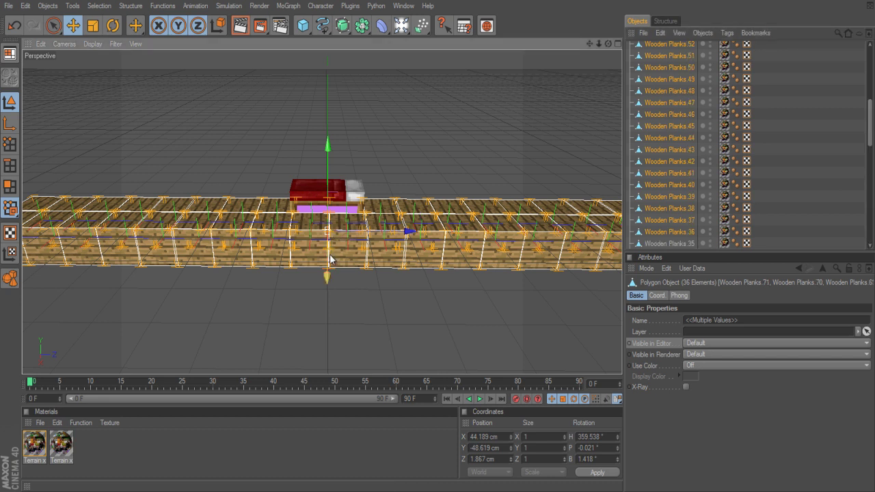
{"action": "left_click_drag", "start_coordinate": [328, 263], "coordinate": [437, 244]}
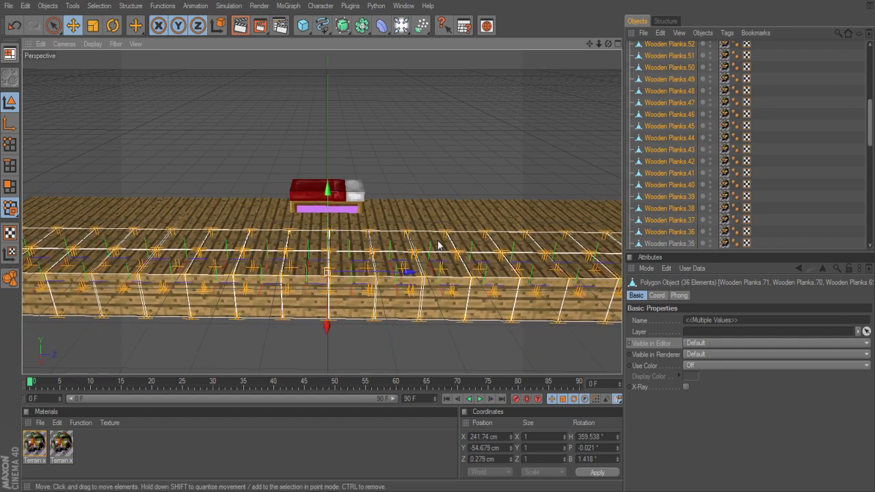
{"action": "key", "text": "ctrl+z"}
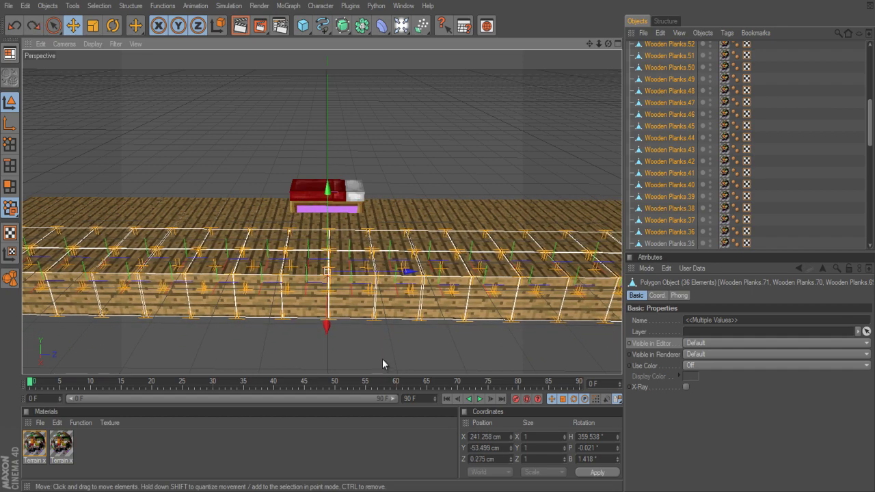
{"action": "left_click", "coordinate": [419, 134]}
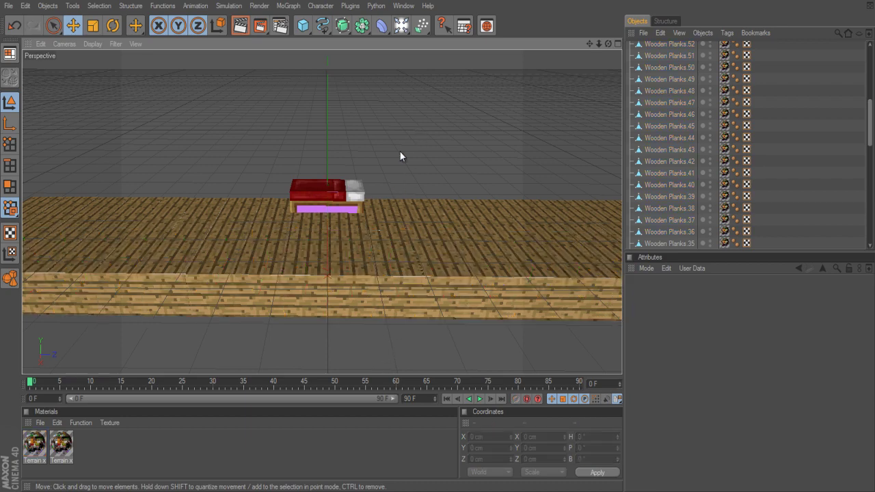
Step: Add a plane object and stand it upright by setting its B rotation to 90°
{"action": "left_click_drag", "start_coordinate": [400, 156], "coordinate": [438, 240], "text": "alt"}
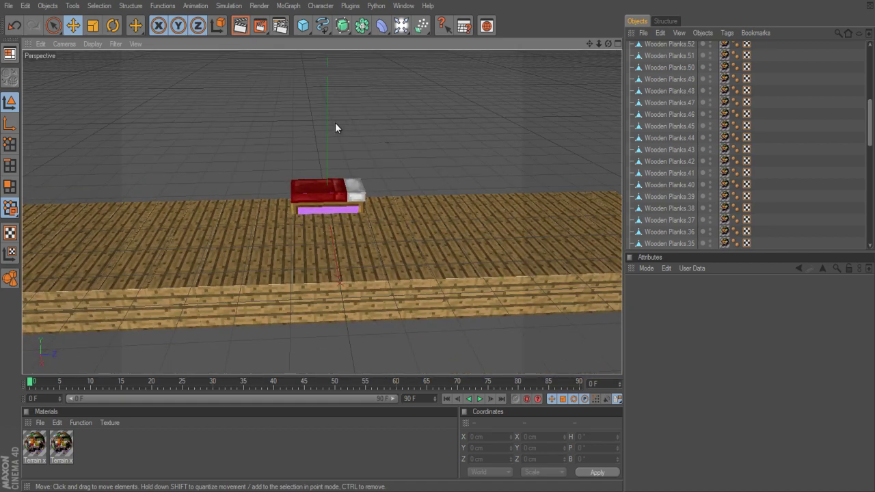
{"action": "left_click_drag", "start_coordinate": [261, 131], "coordinate": [281, 131], "text": "alt"}
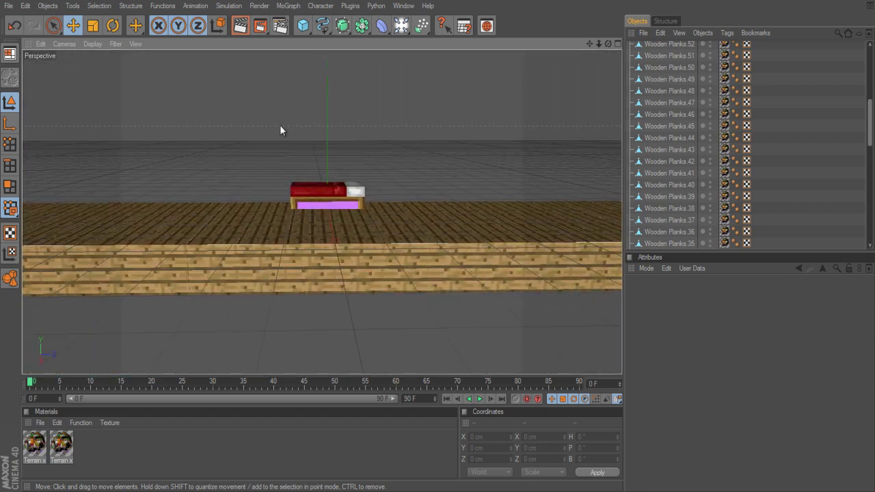
{"action": "left_click", "coordinate": [302, 25]}
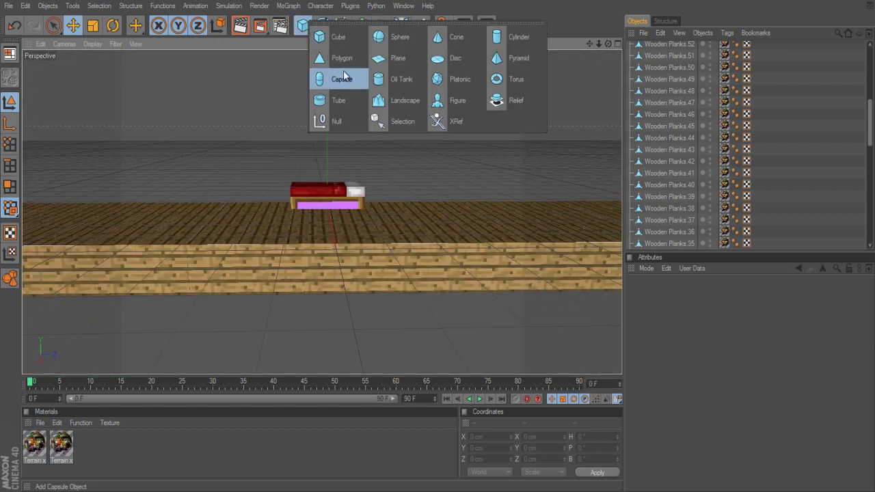
{"action": "left_click", "coordinate": [380, 61]}
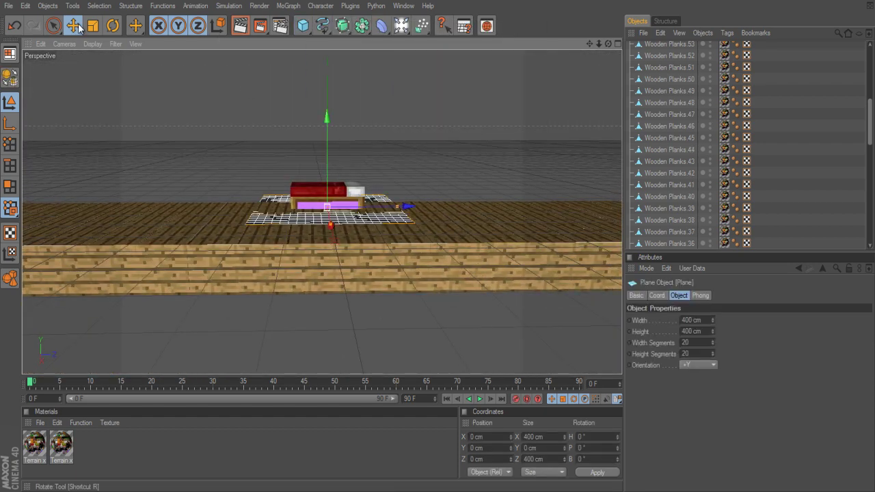
{"action": "left_click", "coordinate": [113, 25]}
{"action": "left_click_drag", "start_coordinate": [390, 235], "coordinate": [327, 242]}
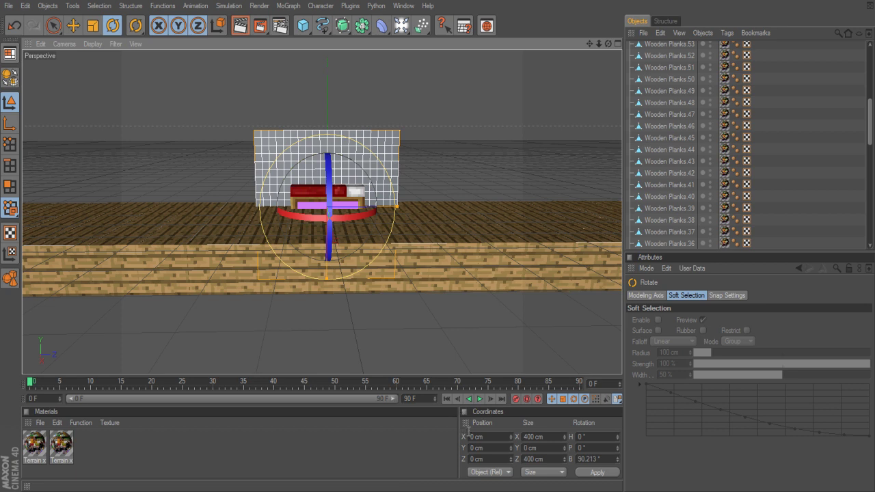
{"action": "left_click", "coordinate": [607, 456]}
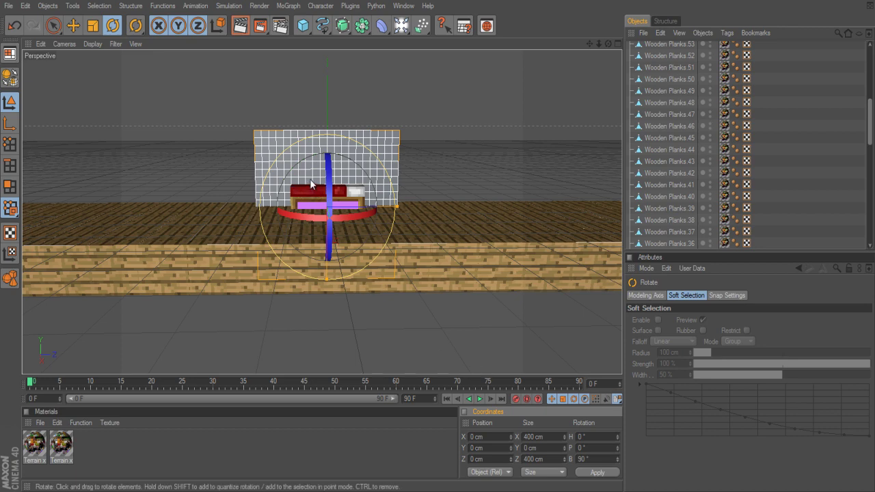
Step: Enlarge the upright plane to about 859 cm square and move it behind the bed to about -258 cm in X
{"action": "left_click", "coordinate": [93, 26]}
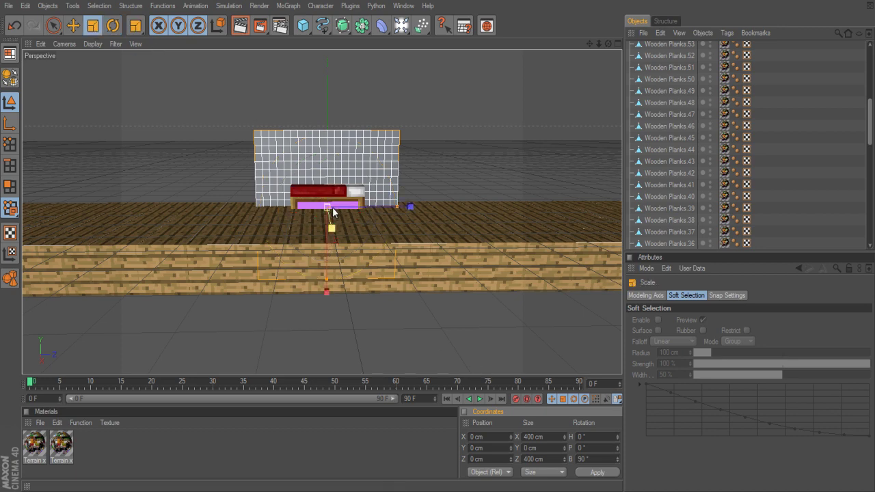
{"action": "left_click_drag", "start_coordinate": [333, 211], "coordinate": [435, 238]}
{"action": "left_click", "coordinate": [272, 152]}
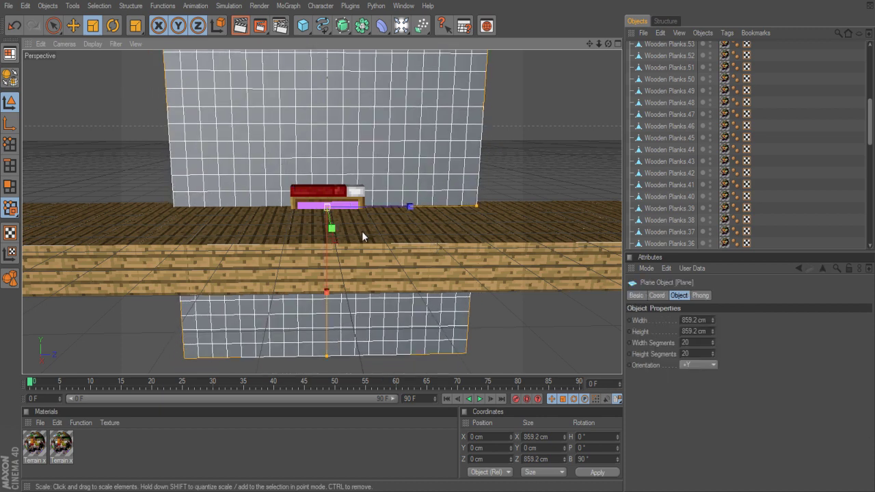
{"action": "left_click", "coordinate": [74, 25]}
{"action": "left_click_drag", "start_coordinate": [332, 227], "coordinate": [437, 243]}
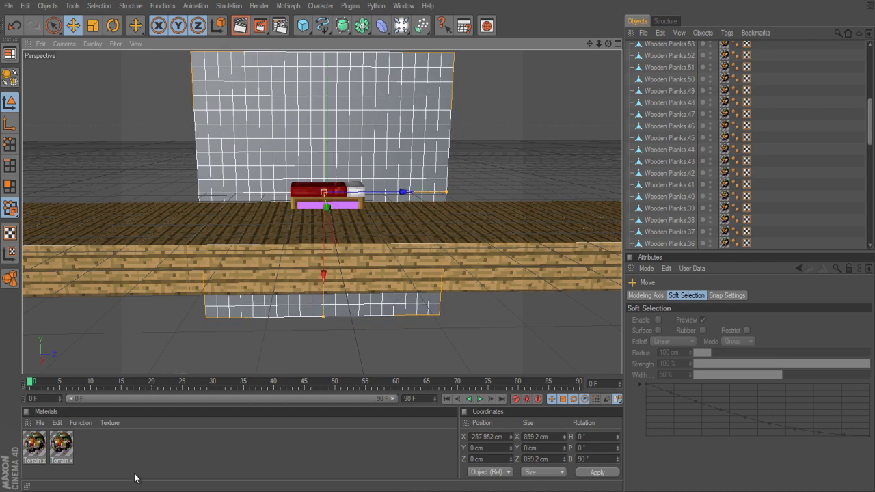
Step: Shrink the modelling window and open the desktop's tex folder beside it so the material list stays reachable
{"action": "left_click", "coordinate": [138, 454]}
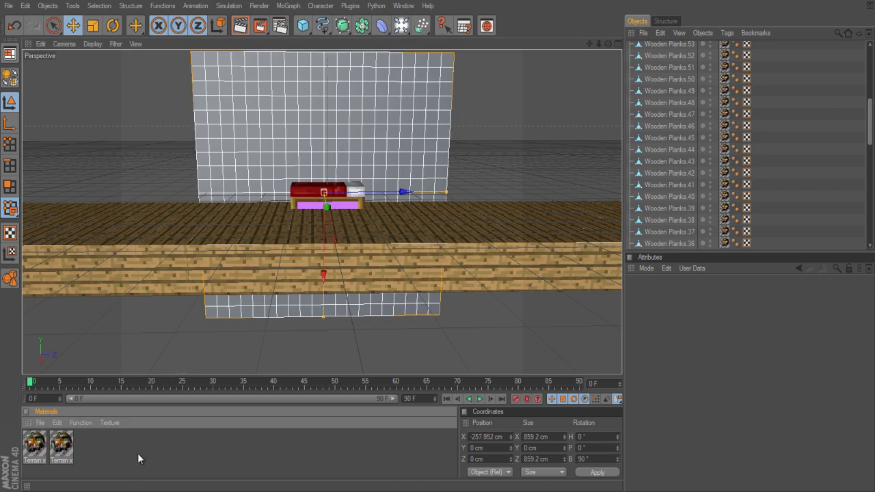
{"action": "double_click", "coordinate": [519, 2]}
{"action": "left_click_drag", "start_coordinate": [215, 13], "coordinate": [408, 28]}
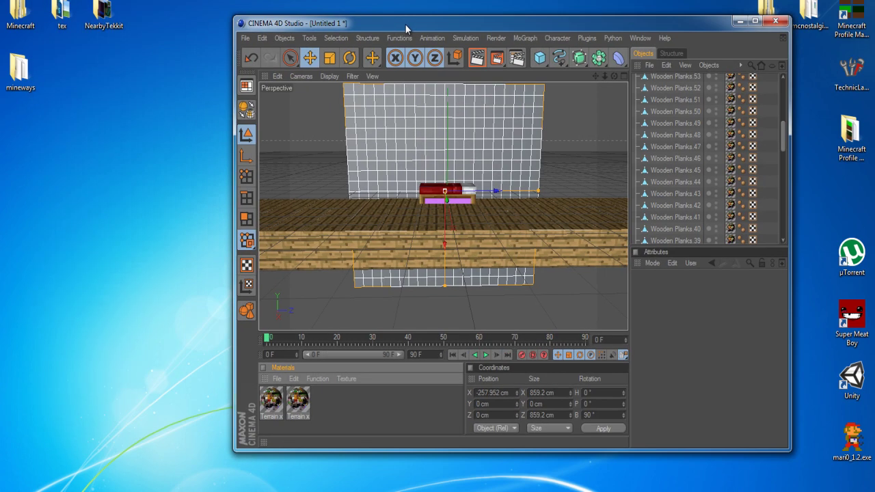
{"action": "double_click", "coordinate": [60, 15]}
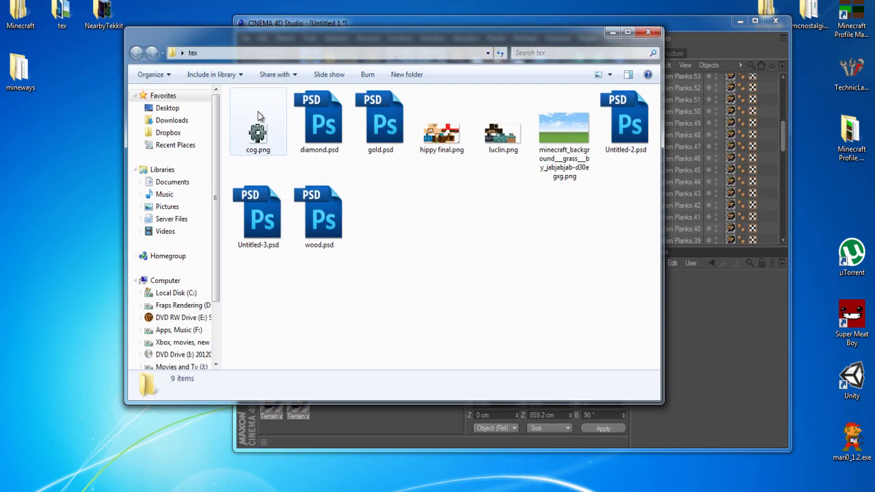
{"action": "left_click_drag", "start_coordinate": [407, 45], "coordinate": [243, 19]}
Step: Create a material from the minecraft_background grass PNG, copy the image to the document location, and return to the full-size scene
{"action": "left_click", "coordinate": [399, 112]}
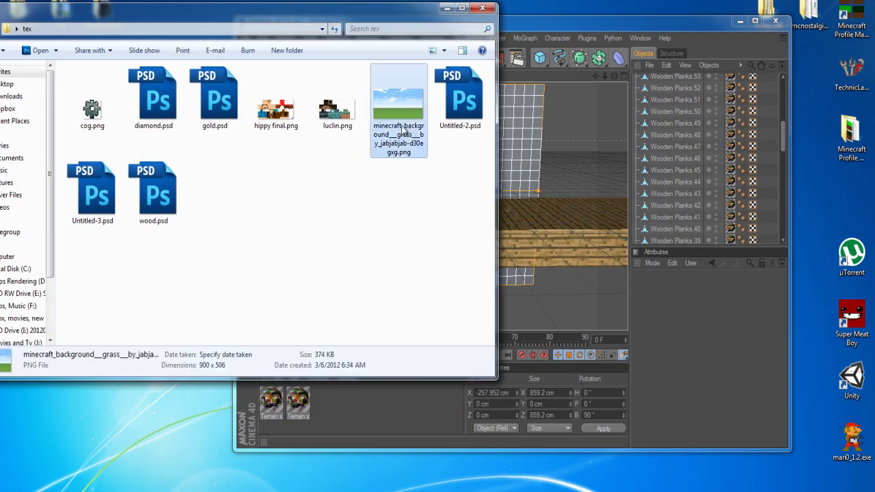
{"action": "left_click_drag", "start_coordinate": [399, 112], "coordinate": [390, 408]}
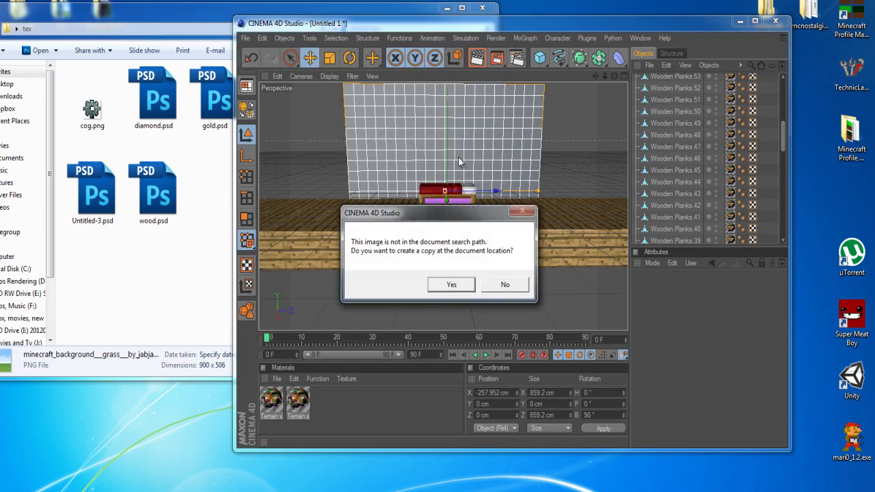
{"action": "left_click", "coordinate": [451, 285]}
{"action": "left_click", "coordinate": [169, 225]}
{"action": "left_click", "coordinate": [446, 9]}
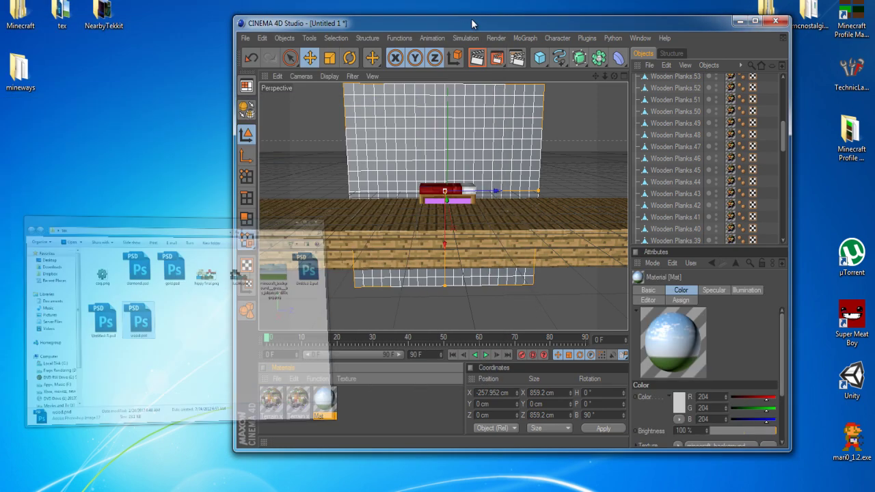
{"action": "double_click", "coordinate": [475, 23]}
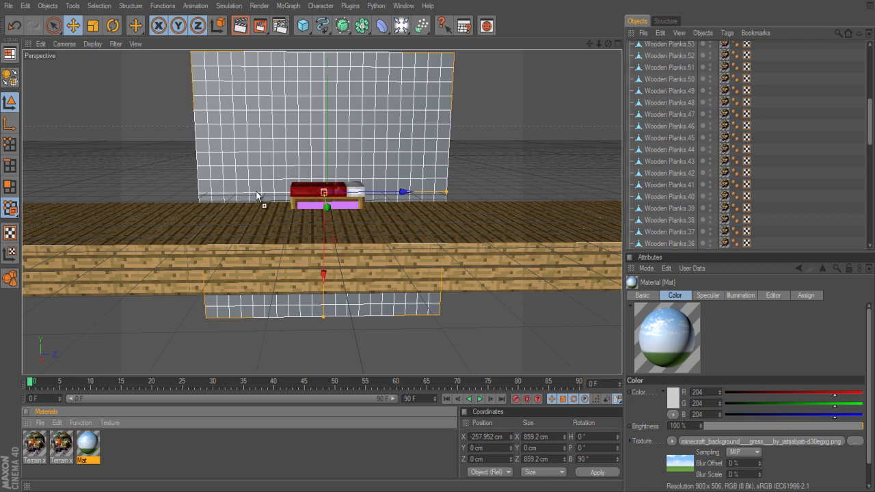
Step: Apply the grass-and-sky material to the plane and rotate it to about 90° P so the sky is uppermost
{"action": "left_click_drag", "start_coordinate": [256, 193], "coordinate": [270, 164]}
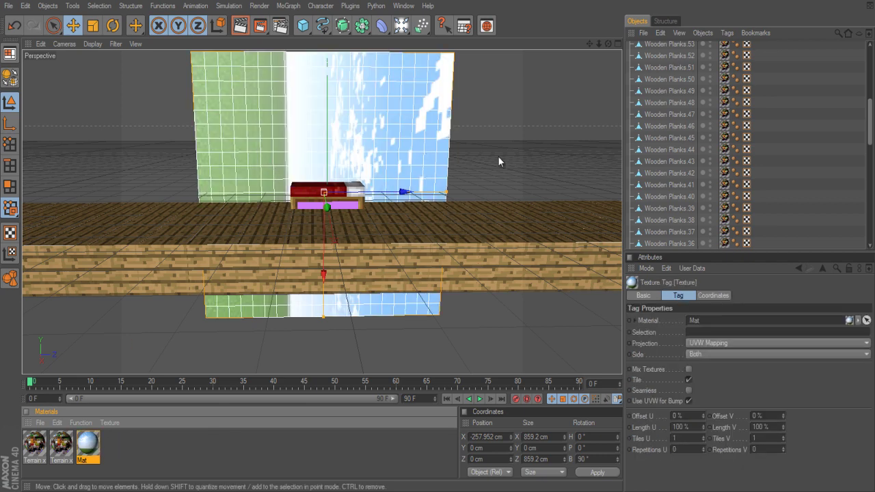
{"action": "left_click", "coordinate": [421, 161]}
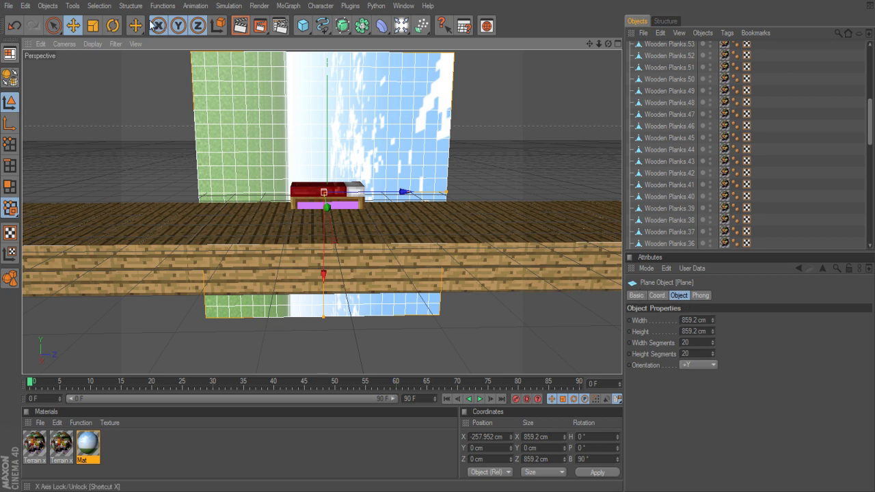
{"action": "left_click", "coordinate": [112, 25]}
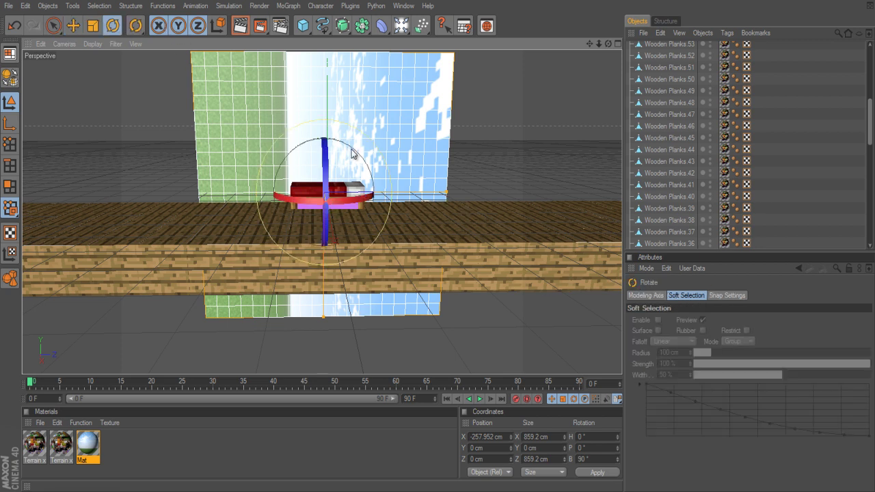
{"action": "left_click_drag", "start_coordinate": [352, 151], "coordinate": [248, 138]}
{"action": "left_click", "coordinate": [312, 334]}
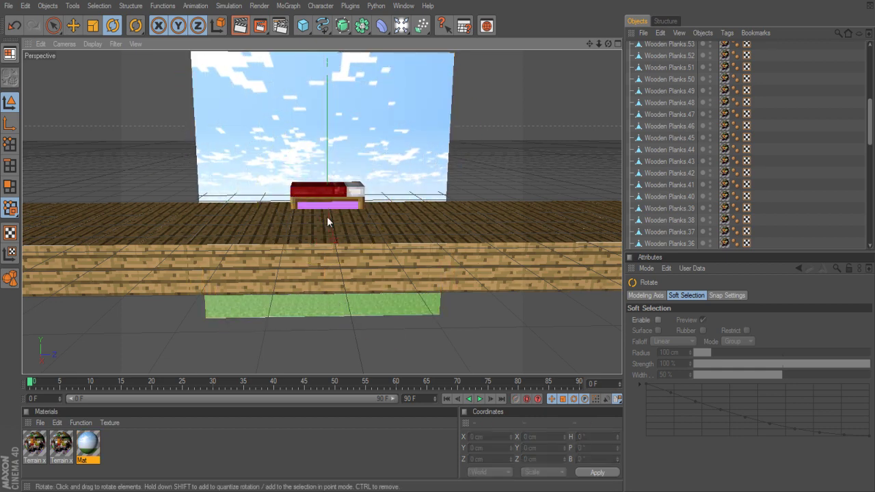
Step: Convert the backdrop plane into an editable polygon object
{"action": "left_click", "coordinate": [273, 113]}
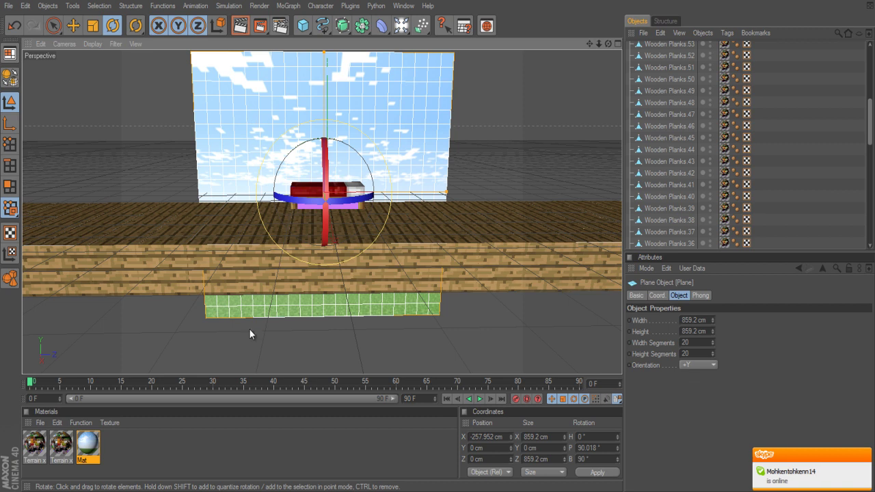
{"action": "left_click", "coordinate": [10, 78]}
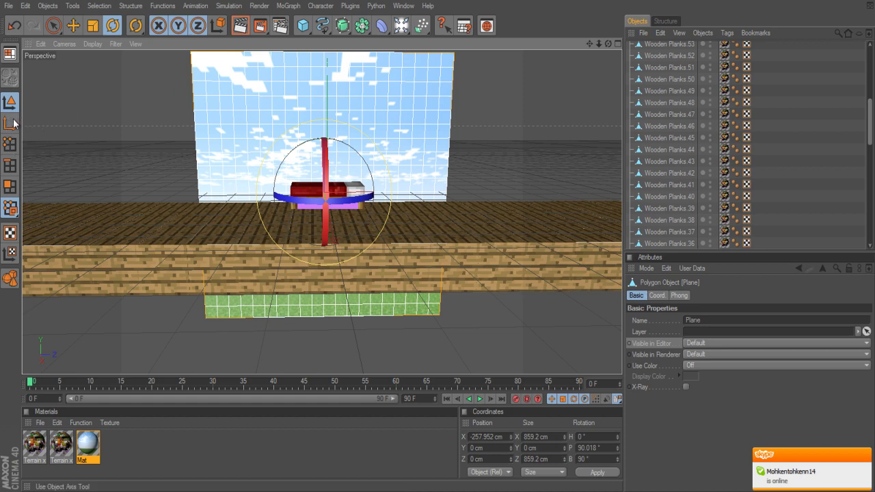
{"action": "left_click", "coordinate": [153, 148]}
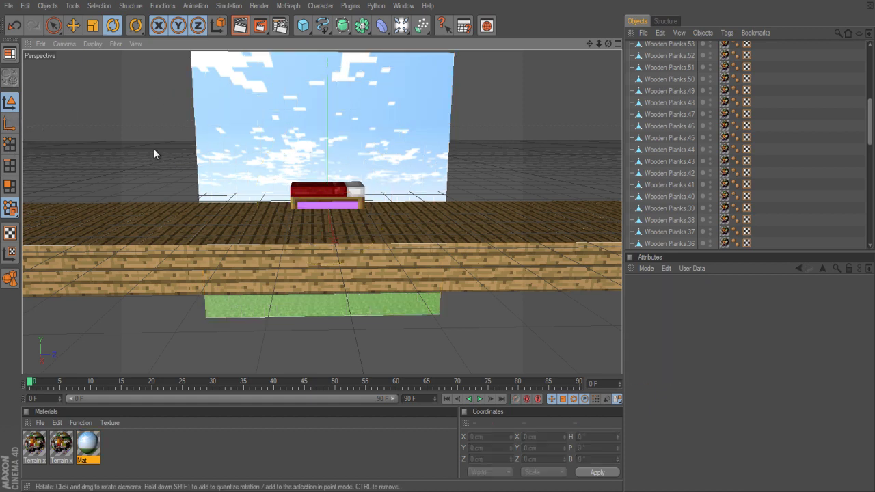
{"action": "scroll", "coordinate": [153, 148], "scroll_direction": "down", "scroll_amount": 1}
{"action": "left_click", "coordinate": [260, 125]}
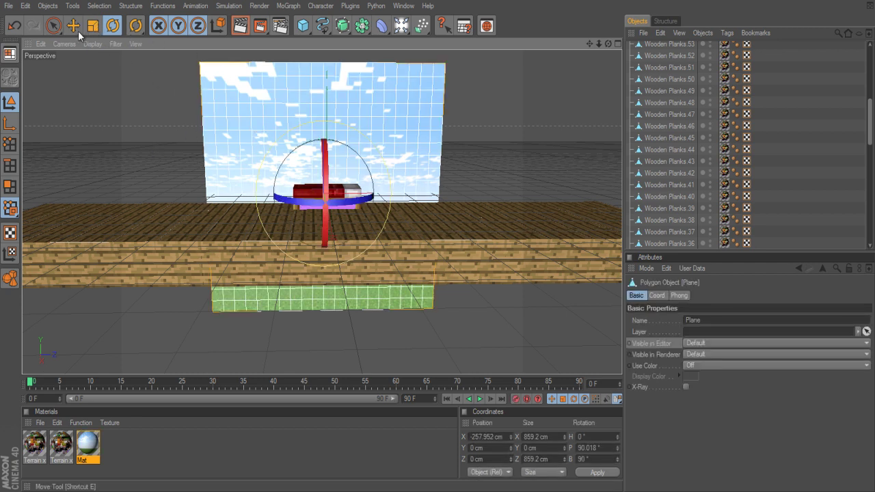
Step: Scale the backdrop plane to about 1379 cm along its X axis and about 818 cm along its Z axis
{"action": "left_click", "coordinate": [95, 29]}
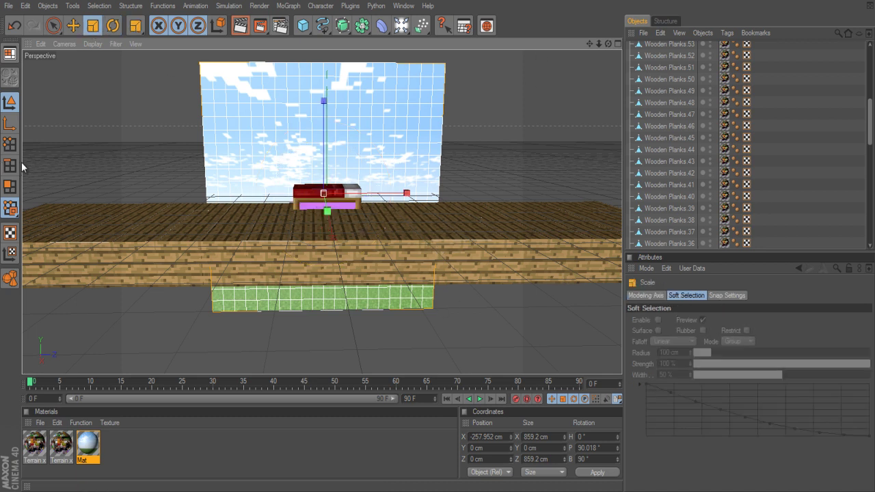
{"action": "left_click", "coordinate": [16, 187]}
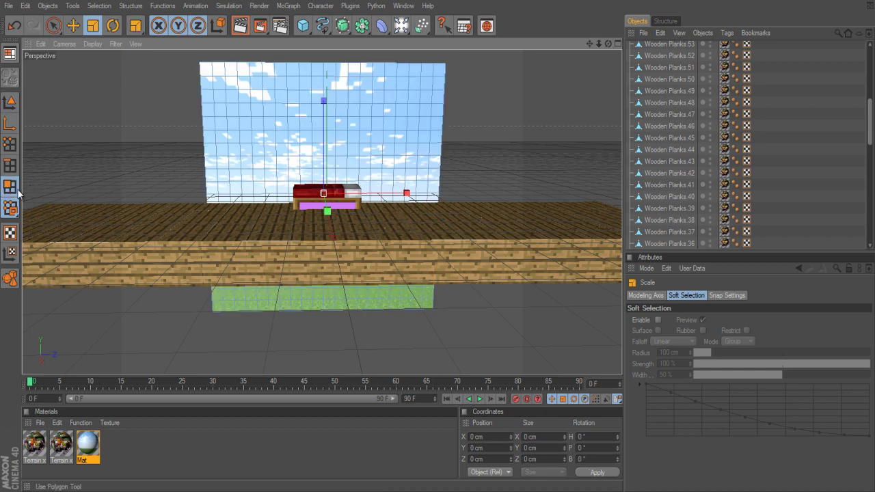
{"action": "left_click", "coordinate": [11, 103]}
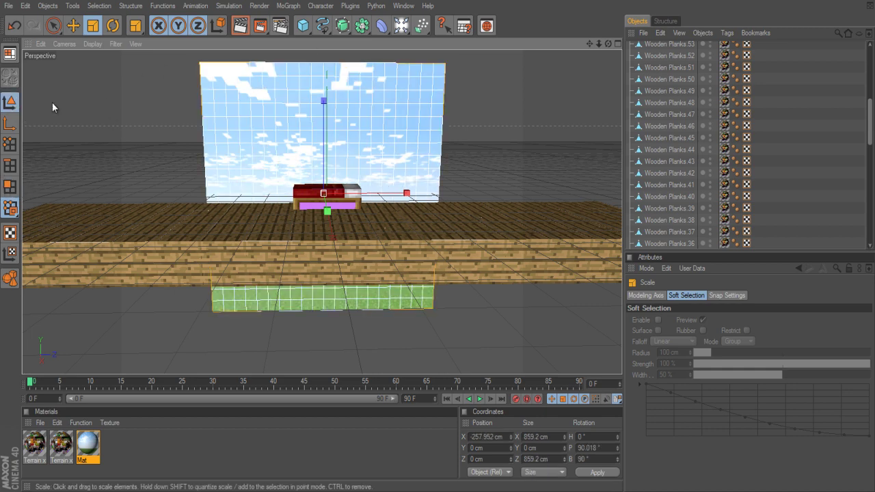
{"action": "left_click_drag", "start_coordinate": [406, 194], "coordinate": [438, 240]}
{"action": "left_click_drag", "start_coordinate": [322, 146], "coordinate": [438, 239]}
Step: Raise the backdrop plane to about 79 cm in Y
{"action": "left_click", "coordinate": [73, 26]}
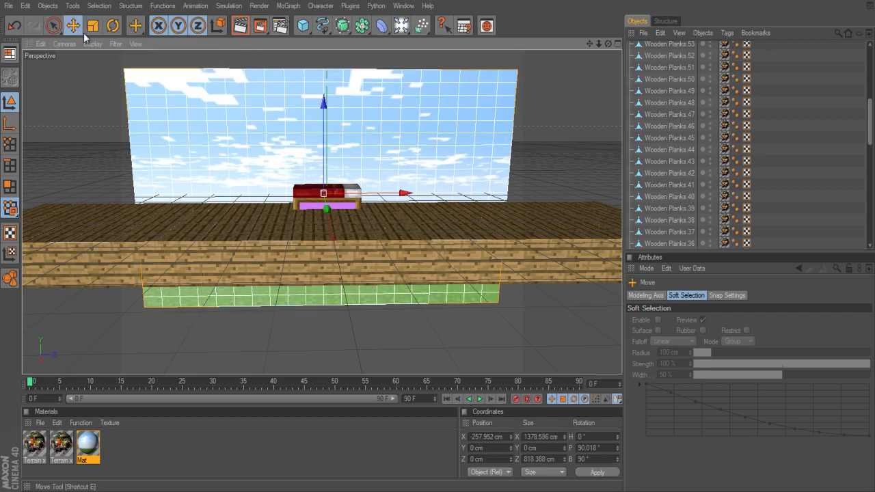
{"action": "left_click_drag", "start_coordinate": [325, 150], "coordinate": [437, 240]}
{"action": "left_click", "coordinate": [311, 330]}
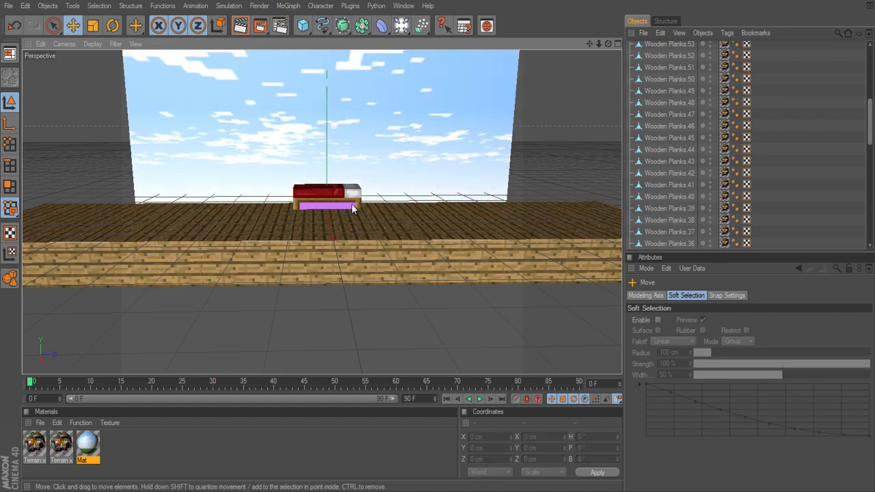
Step: Move the backdrop plane along X towards the bed, up to the rear edge of the plank floor
{"action": "left_click_drag", "start_coordinate": [356, 346], "coordinate": [437, 246], "text": "alt"}
{"action": "left_click_drag", "start_coordinate": [358, 336], "coordinate": [436, 240], "text": "alt"}
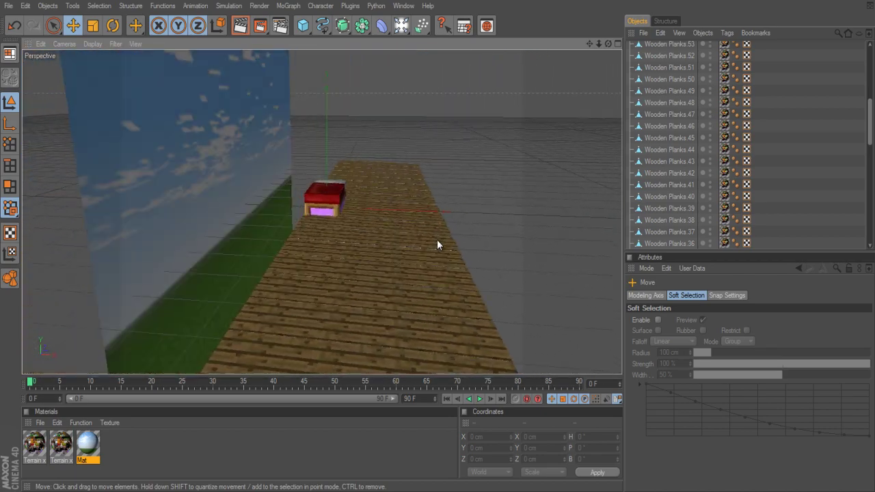
{"action": "left_click", "coordinate": [230, 175]}
{"action": "left_click_drag", "start_coordinate": [295, 176], "coordinate": [437, 239]}
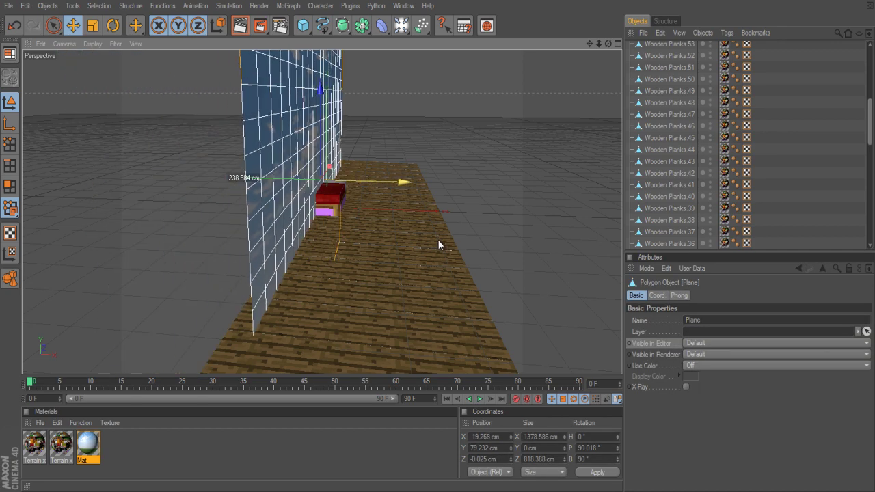
{"action": "key", "text": "ctrl+z"}
{"action": "left_click", "coordinate": [504, 180]}
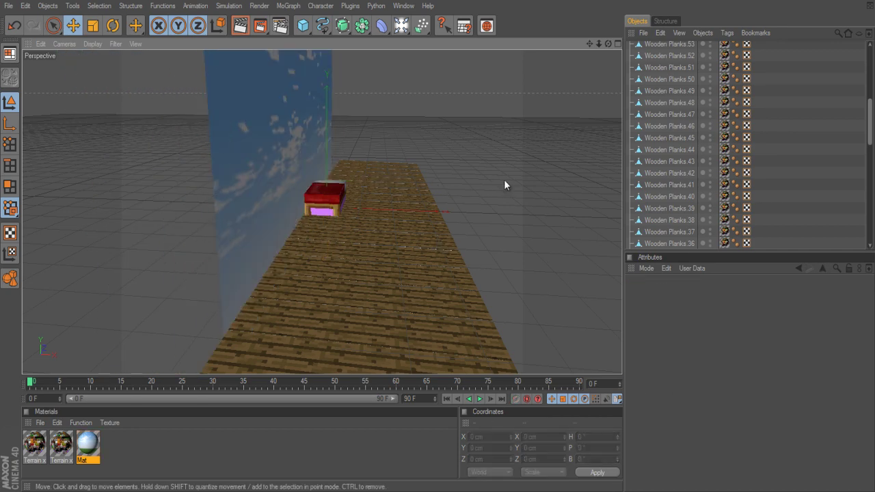
Step: Adjust the backdrop plane's X position so it stands directly behind the bed
{"action": "left_click_drag", "start_coordinate": [503, 179], "coordinate": [443, 172], "text": "alt"}
{"action": "left_click", "coordinate": [314, 170]}
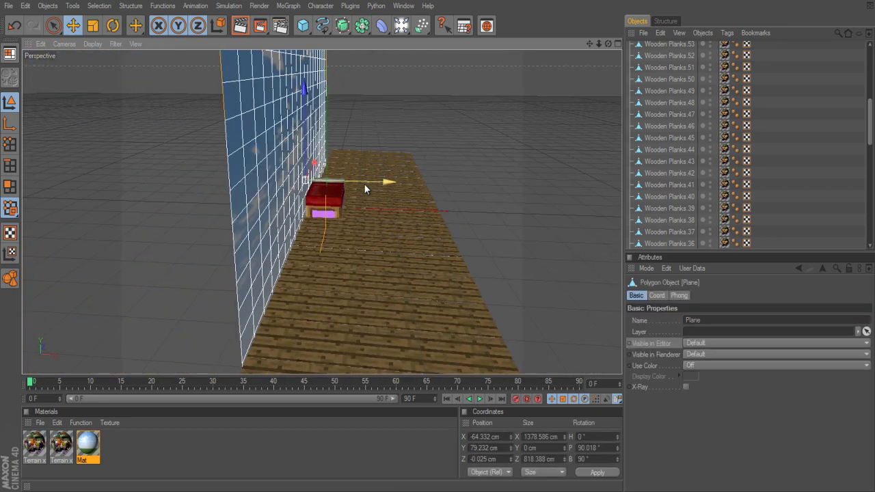
{"action": "left_click_drag", "start_coordinate": [365, 189], "coordinate": [462, 186]}
{"action": "left_click", "coordinate": [520, 181]}
{"action": "left_click_drag", "start_coordinate": [520, 181], "coordinate": [437, 244], "text": "alt"}
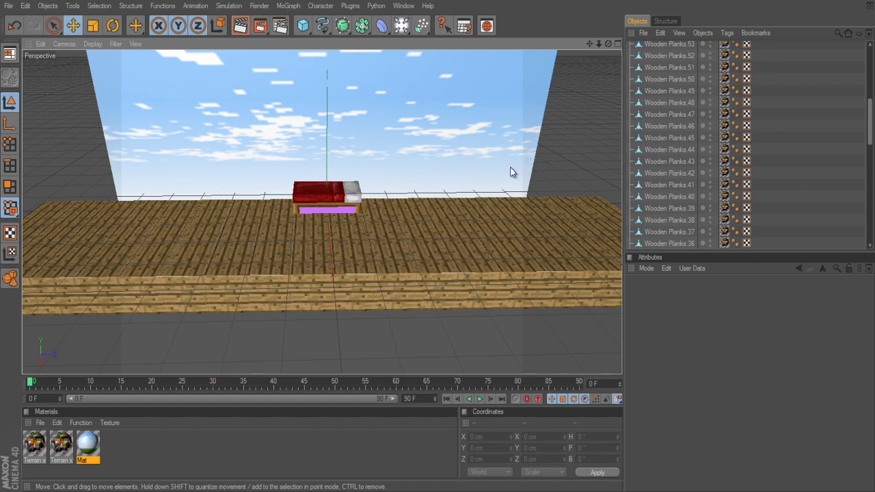
Step: Add a regular camera object looking at the bed, plank floor and sky backdrop from the front
{"action": "scroll", "coordinate": [522, 171], "scroll_direction": "up", "scroll_amount": 5}
{"action": "left_click_drag", "start_coordinate": [453, 170], "coordinate": [449, 132], "text": "alt"}
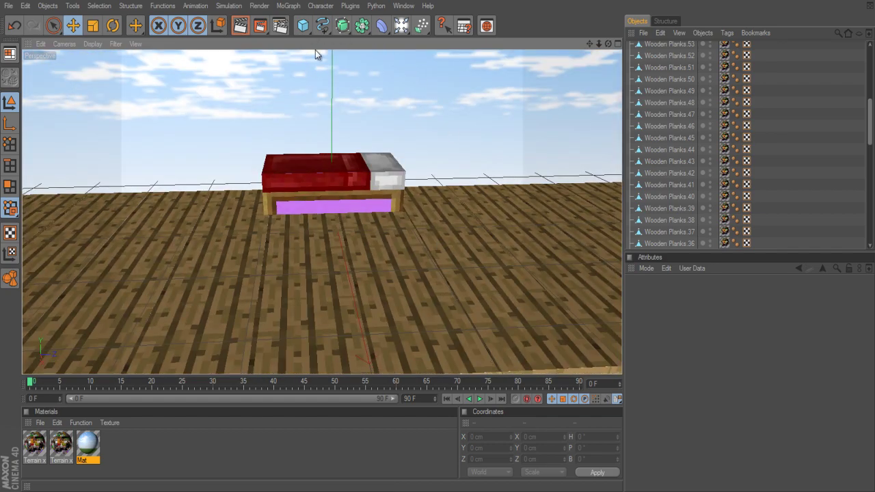
{"action": "scroll", "coordinate": [416, 113], "scroll_direction": "down", "scroll_amount": 5}
{"action": "left_click", "coordinate": [402, 26]}
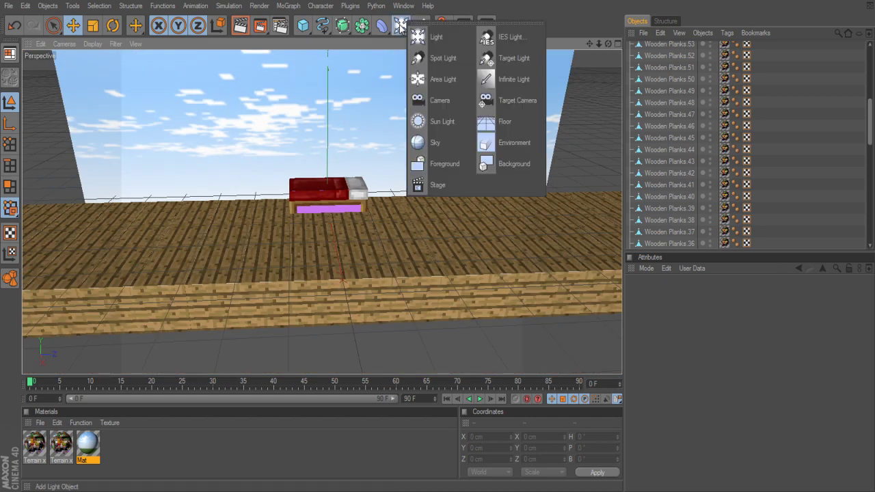
{"action": "left_click", "coordinate": [403, 29]}
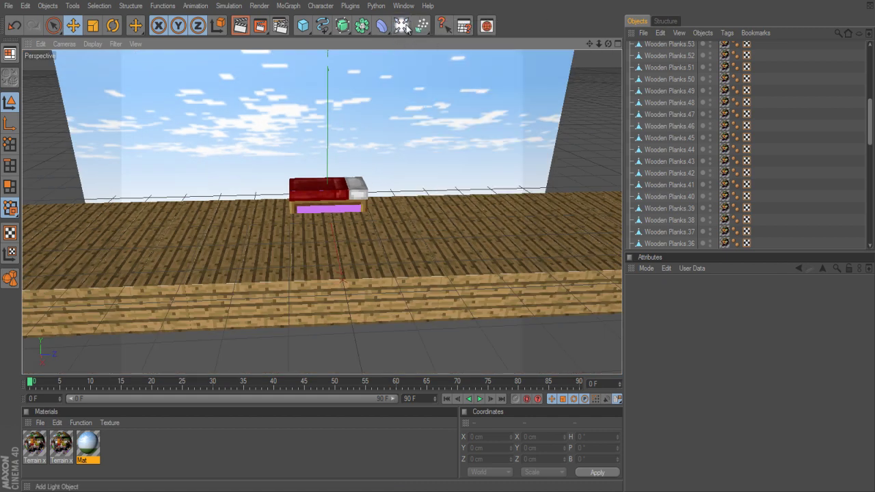
{"action": "left_click", "coordinate": [401, 27]}
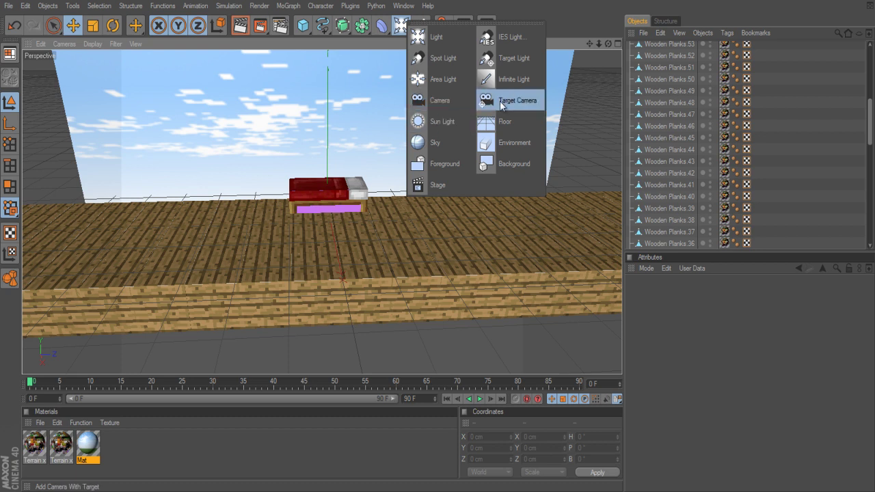
{"action": "left_click", "coordinate": [450, 102]}
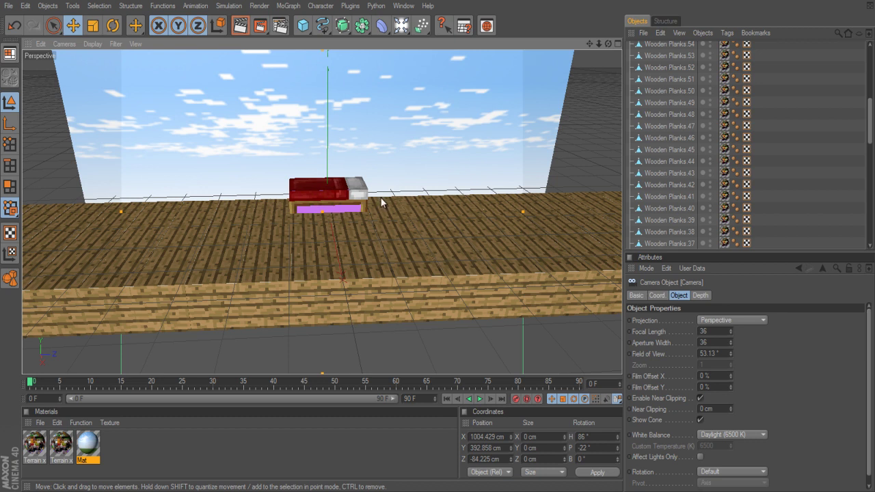
Step: Group all the Wooden Planks objects, from Wooden Planks.71 down to Wooden Planks, and rename the group Floor
{"action": "scroll", "coordinate": [636, 158], "scroll_direction": "up", "scroll_amount": 5}
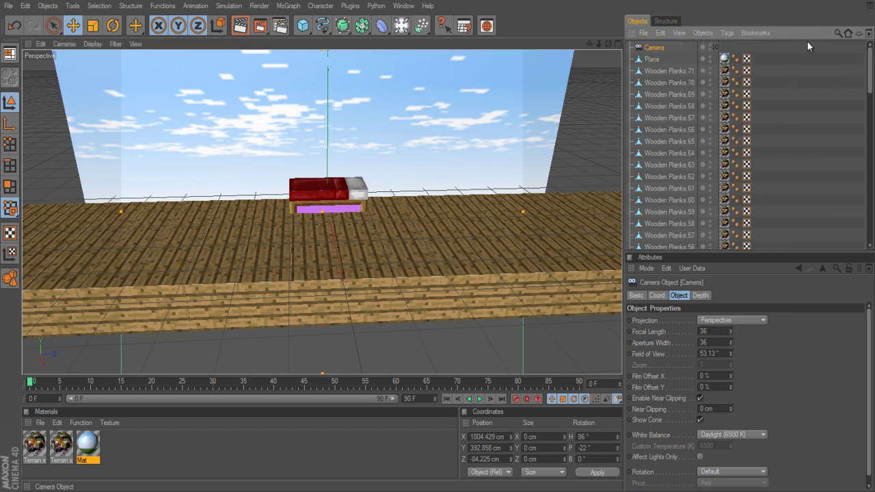
{"action": "left_click", "coordinate": [666, 71]}
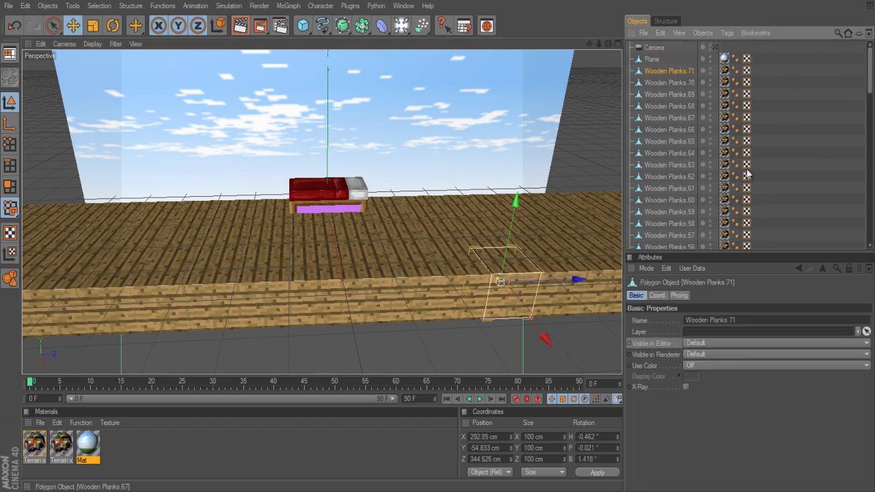
{"action": "scroll", "coordinate": [690, 136], "scroll_direction": "down", "scroll_amount": 15}
{"action": "left_click", "coordinate": [668, 227]}
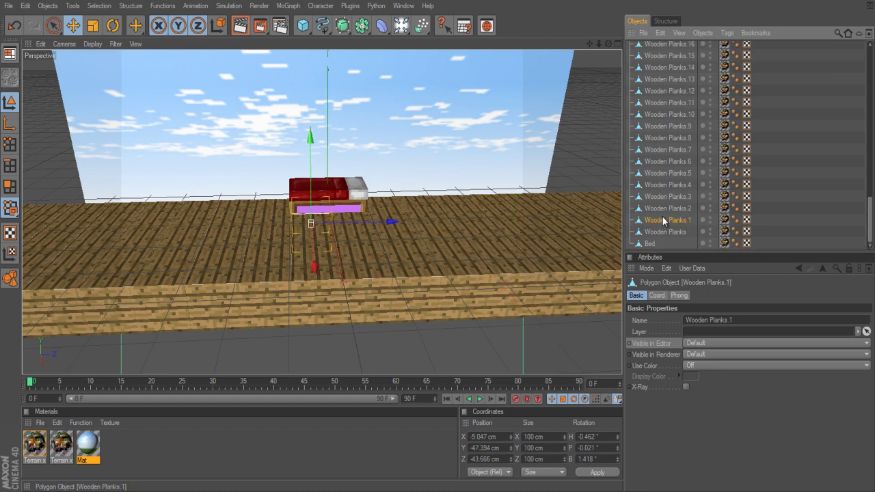
{"action": "scroll", "coordinate": [671, 164], "scroll_direction": "up", "scroll_amount": 15}
{"action": "left_click", "coordinate": [670, 71]}
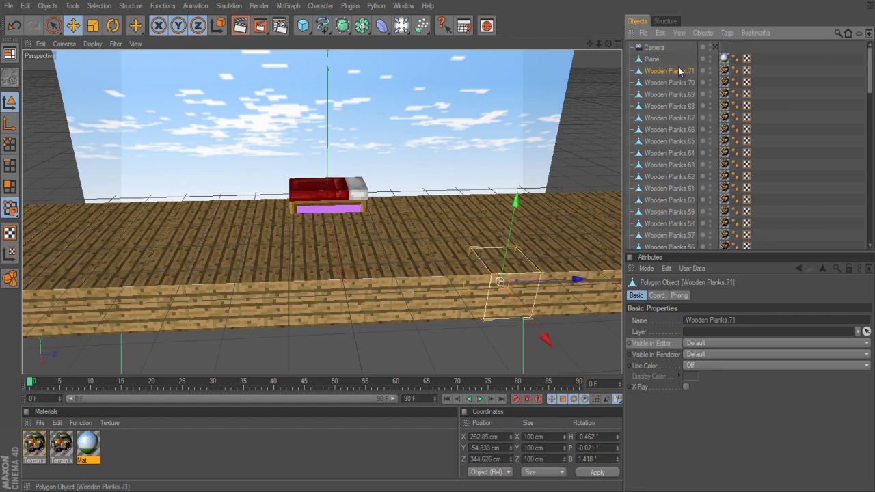
{"action": "scroll", "coordinate": [668, 191], "scroll_direction": "down", "scroll_amount": 15}
{"action": "left_click", "coordinate": [669, 233], "text": "shift"}
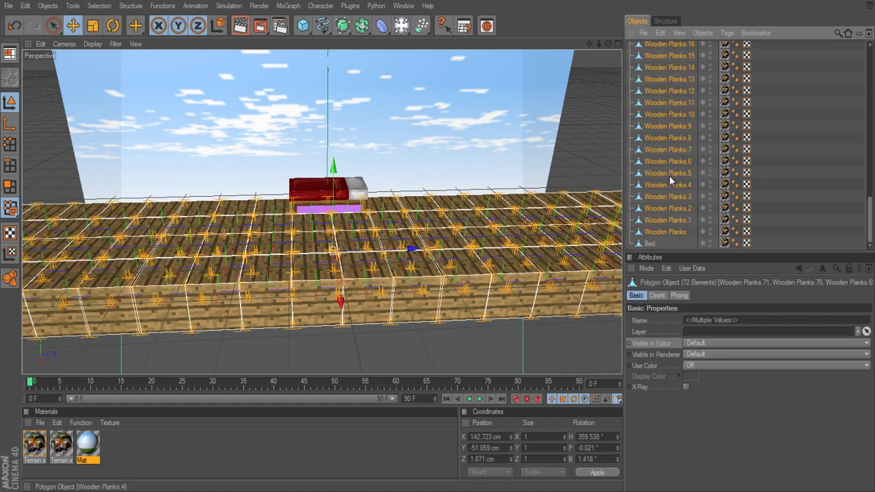
{"action": "scroll", "coordinate": [666, 171], "scroll_direction": "up", "scroll_amount": 15}
{"action": "right_click", "coordinate": [673, 107]}
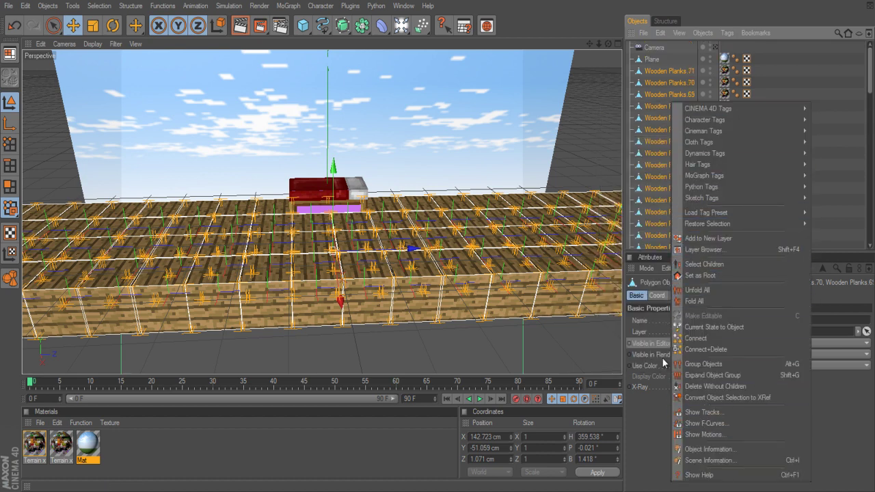
{"action": "left_click", "coordinate": [726, 364]}
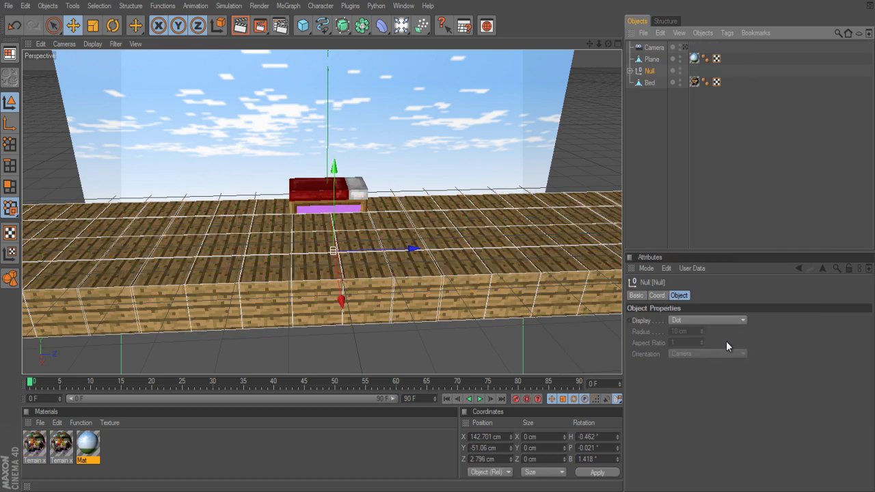
{"action": "double_click", "coordinate": [650, 71]}
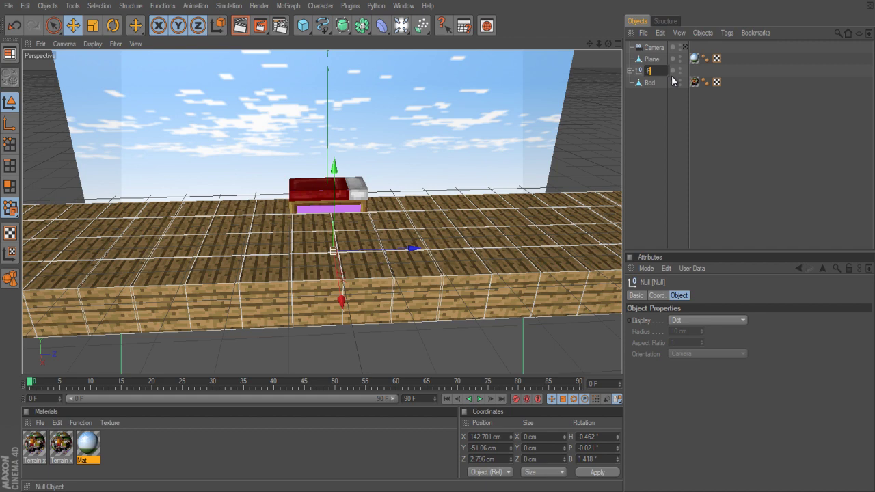
{"action": "key", "text": "Return"}
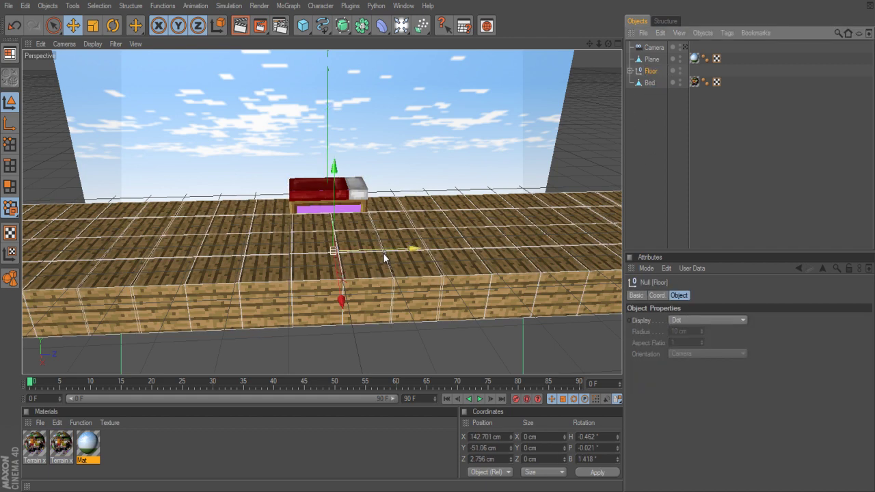
{"action": "left_click_drag", "start_coordinate": [385, 255], "coordinate": [181, 197]}
{"action": "key", "text": "Delete"}
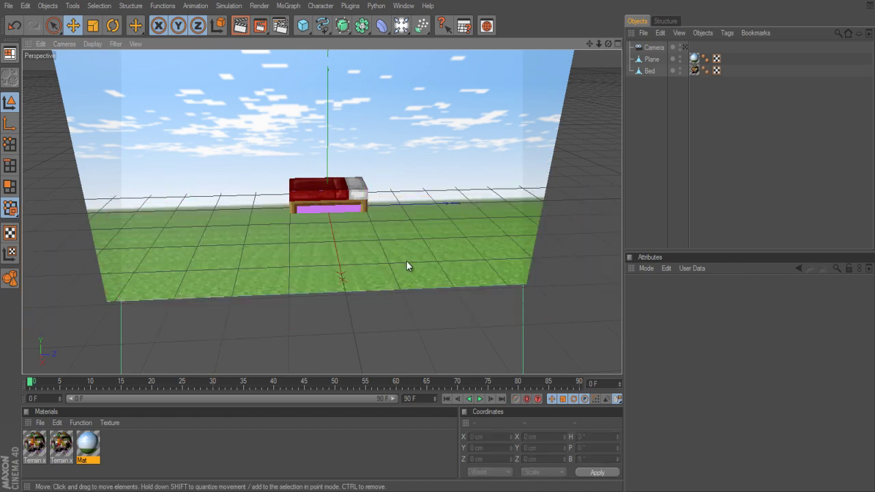
{"action": "key", "text": "ctrl+z"}
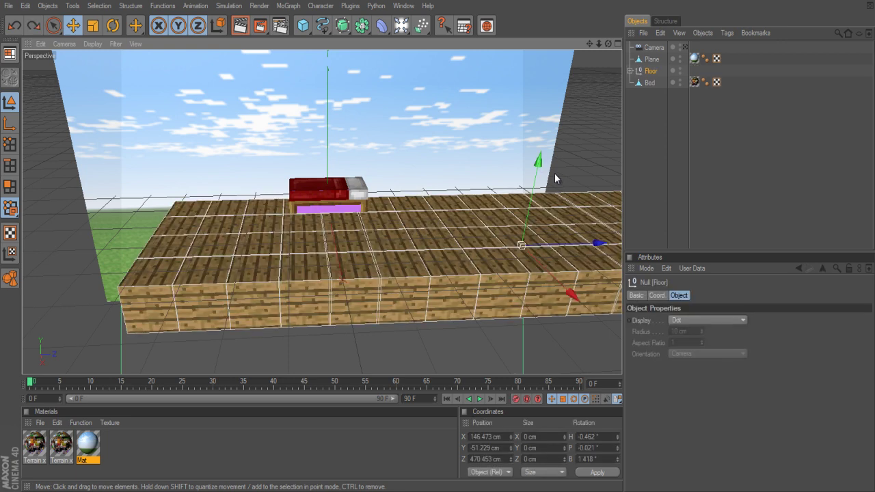
{"action": "key", "text": "ctrl+z"}
{"action": "left_click", "coordinate": [581, 136]}
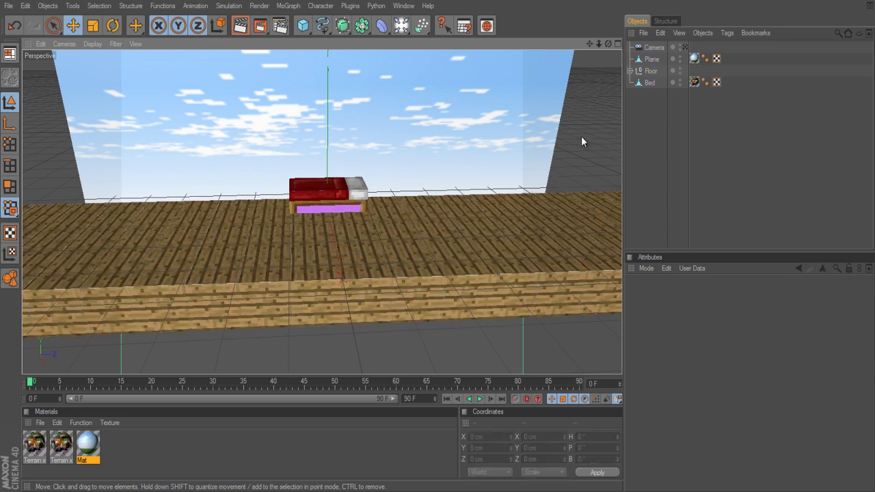
Step: Reframe the camera closer to the bed, at about X 742, Y 268, Z 24 cm with heading 91° and pitch -6.4°
{"action": "left_click", "coordinate": [653, 60]}
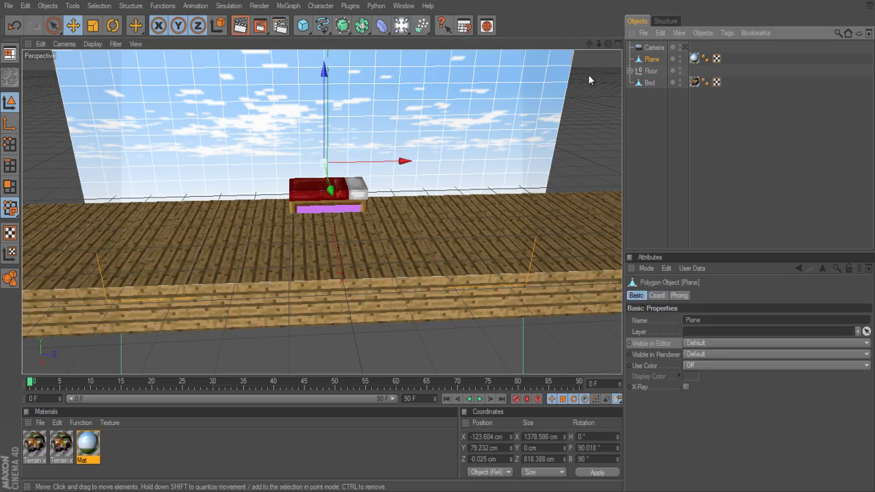
{"action": "left_click", "coordinate": [659, 48]}
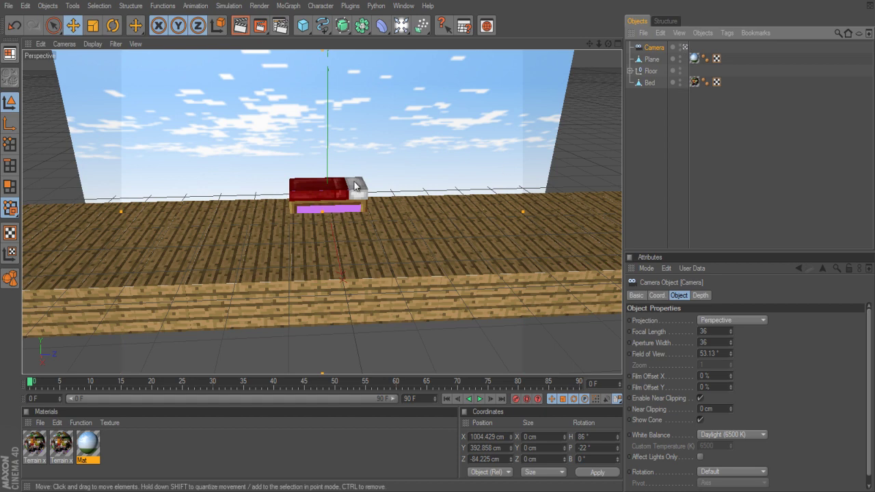
{"action": "middle_click_drag", "start_coordinate": [424, 163], "coordinate": [448, 167], "text": "alt"}
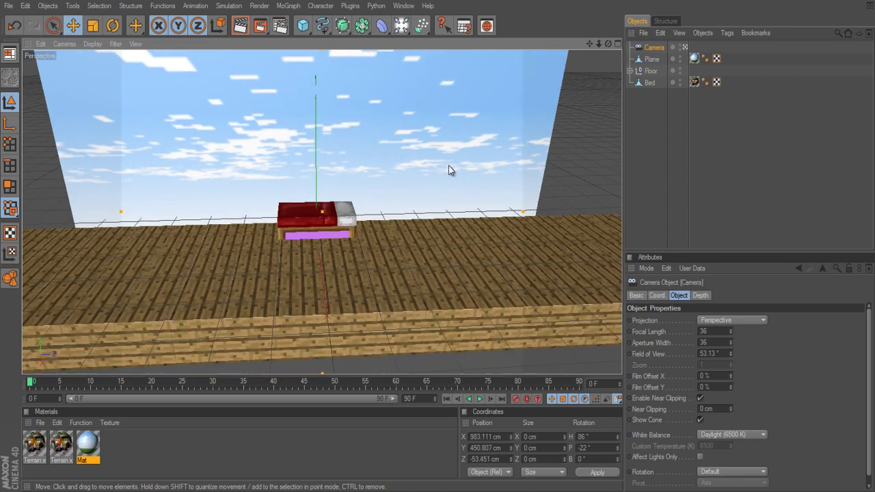
{"action": "middle_click", "coordinate": [448, 167]}
{"action": "middle_click", "coordinate": [249, 123]}
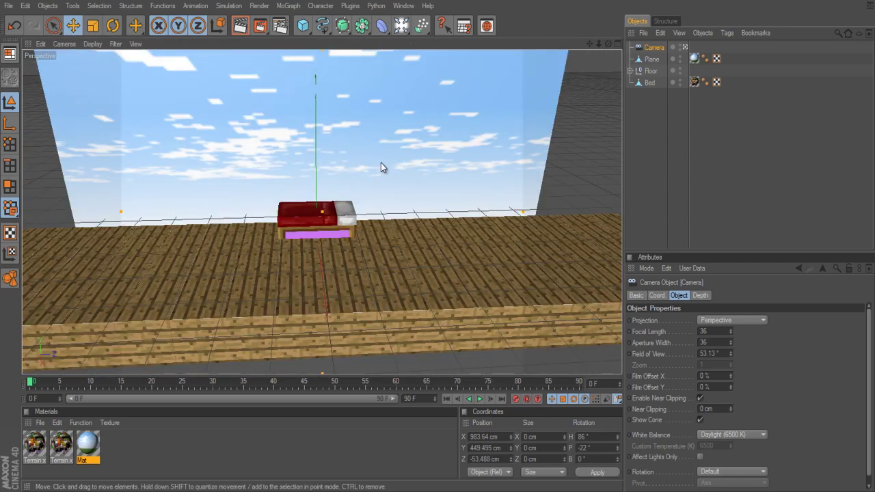
{"action": "middle_click_drag", "start_coordinate": [381, 163], "coordinate": [431, 240], "text": "alt"}
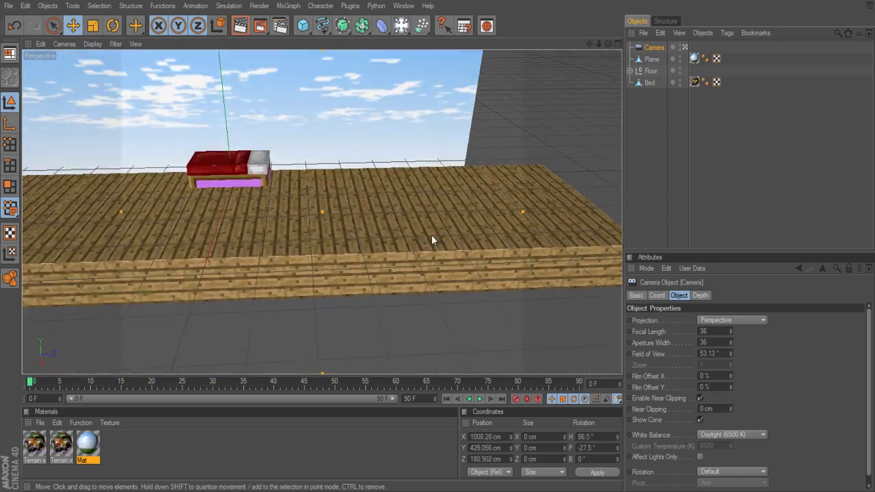
{"action": "mouse_move", "coordinate": [431, 239]}
{"action": "left_mouse_down", "text": "alt"}
{"action": "mouse_move", "coordinate": [470, 239]}
{"action": "mouse_move", "coordinate": [435, 243]}
{"action": "left_mouse_up", "text": "alt"}
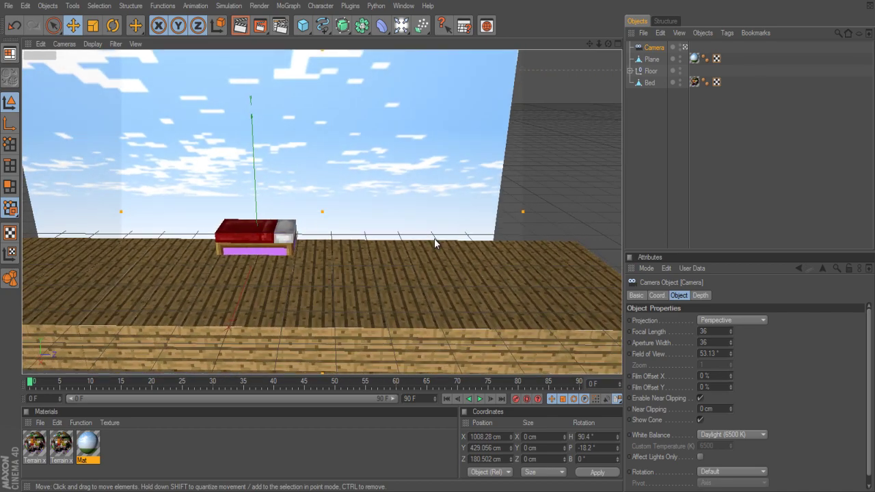
{"action": "left_click_drag", "start_coordinate": [436, 242], "coordinate": [399, 176], "text": "alt"}
{"action": "scroll", "coordinate": [382, 204], "scroll_direction": "down", "scroll_amount": 2}
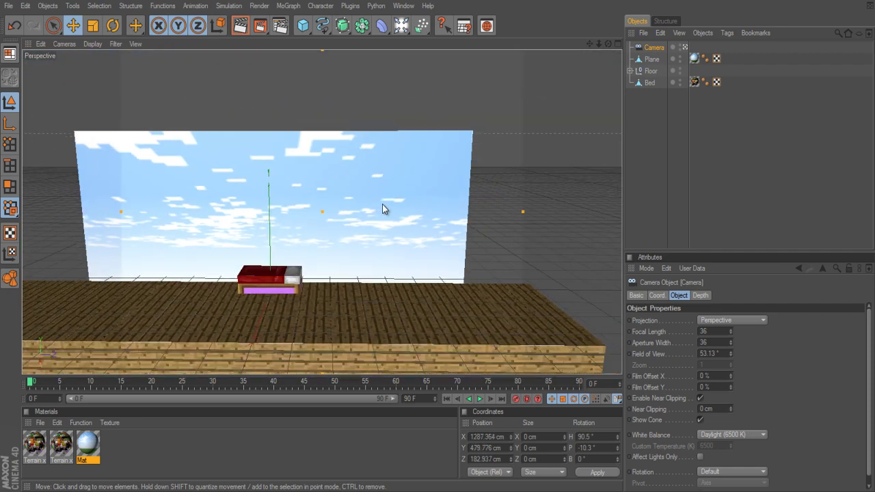
{"action": "scroll", "coordinate": [382, 204], "scroll_direction": "up", "scroll_amount": 6}
{"action": "middle_click_drag", "start_coordinate": [449, 242], "coordinate": [437, 240], "text": "alt"}
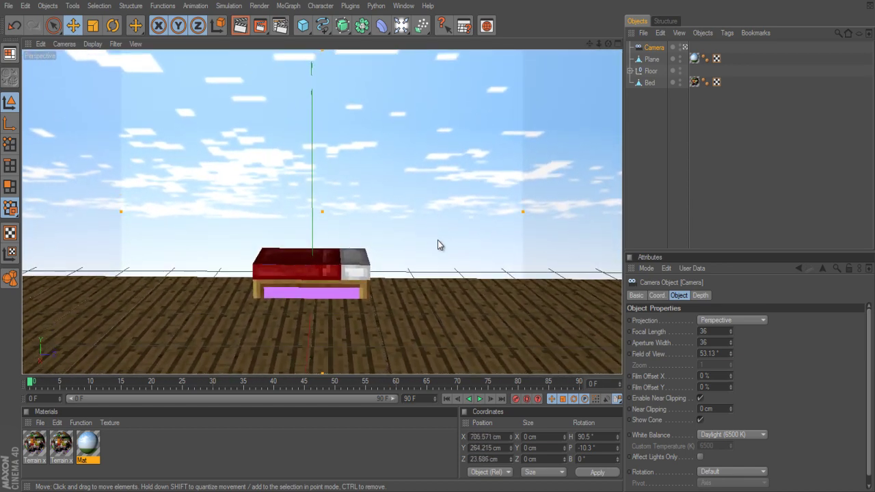
{"action": "left_click_drag", "start_coordinate": [388, 257], "coordinate": [397, 207], "text": "alt"}
{"action": "right_click_drag", "start_coordinate": [397, 207], "coordinate": [398, 224], "text": "alt"}
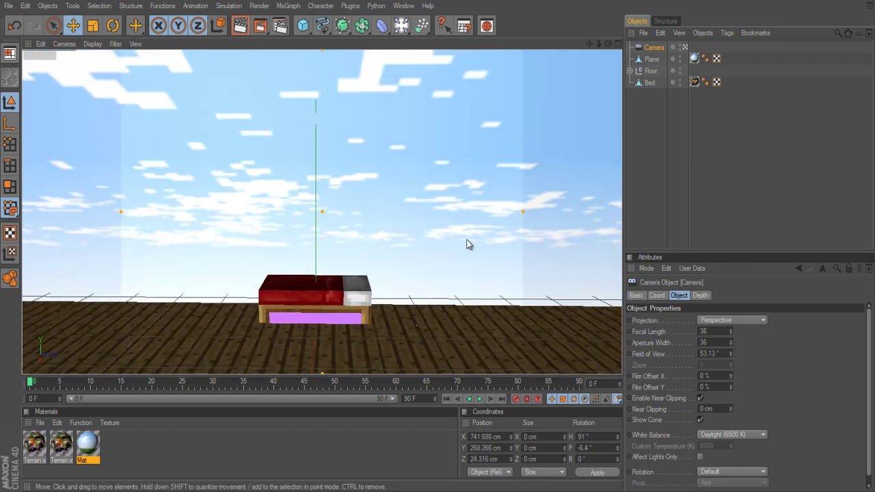
Step: Delete the sky backdrop plane behind the bed
{"action": "left_click", "coordinate": [571, 220]}
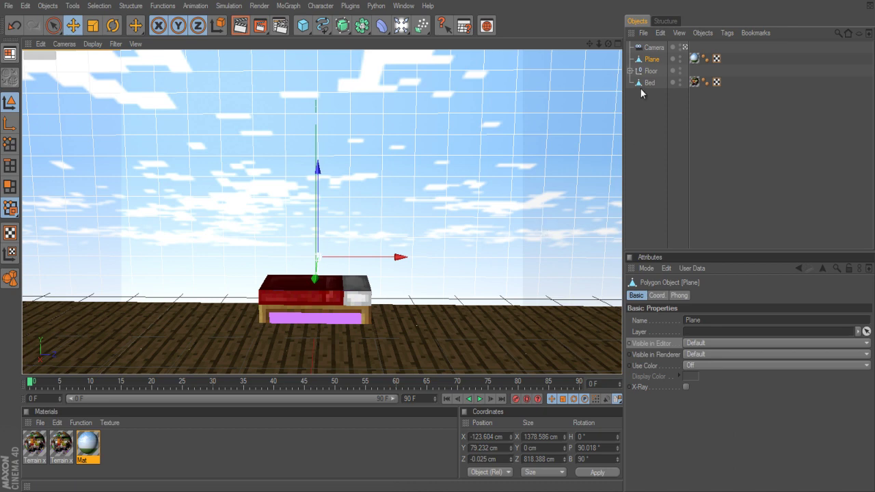
{"action": "left_click", "coordinate": [650, 70]}
{"action": "left_click", "coordinate": [651, 60]}
{"action": "key", "text": "Delete"}
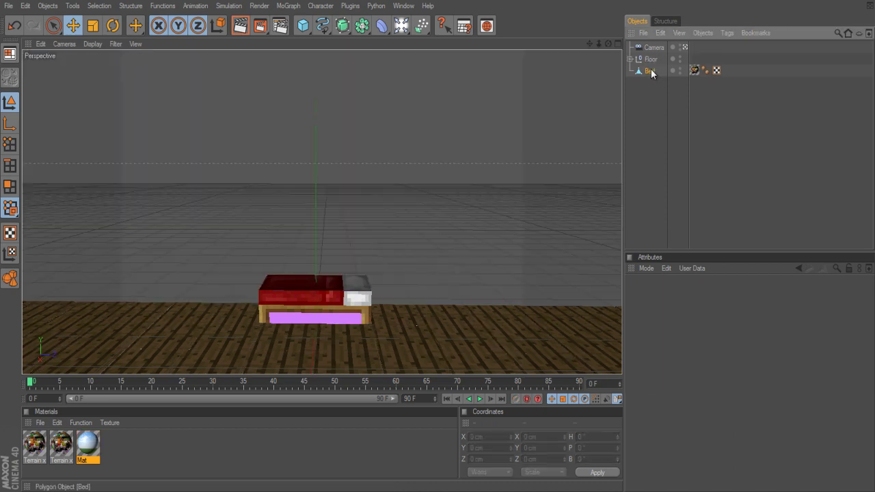
Step: Duplicate the whole Floor group in place
{"action": "left_click", "coordinate": [649, 71]}
{"action": "left_click", "coordinate": [651, 60]}
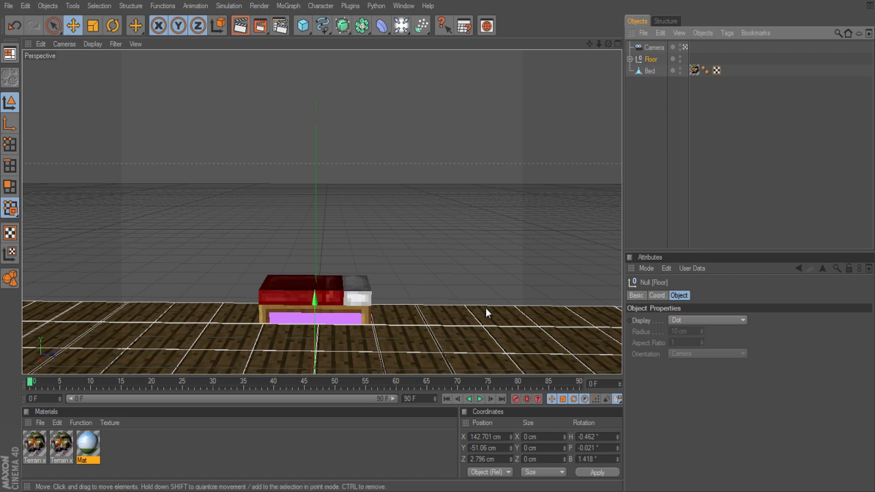
{"action": "left_click", "coordinate": [503, 243]}
{"action": "scroll", "coordinate": [496, 249], "scroll_direction": "down", "scroll_amount": 3}
{"action": "left_click", "coordinate": [435, 315]}
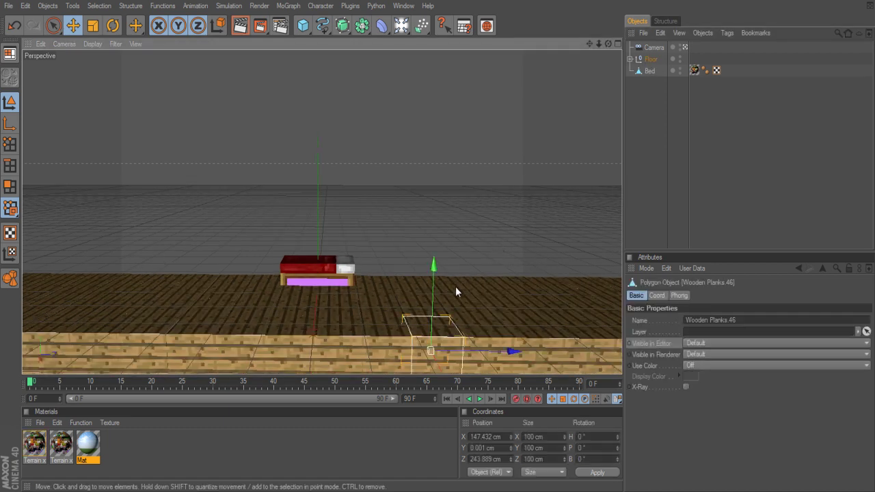
{"action": "left_click", "coordinate": [650, 60]}
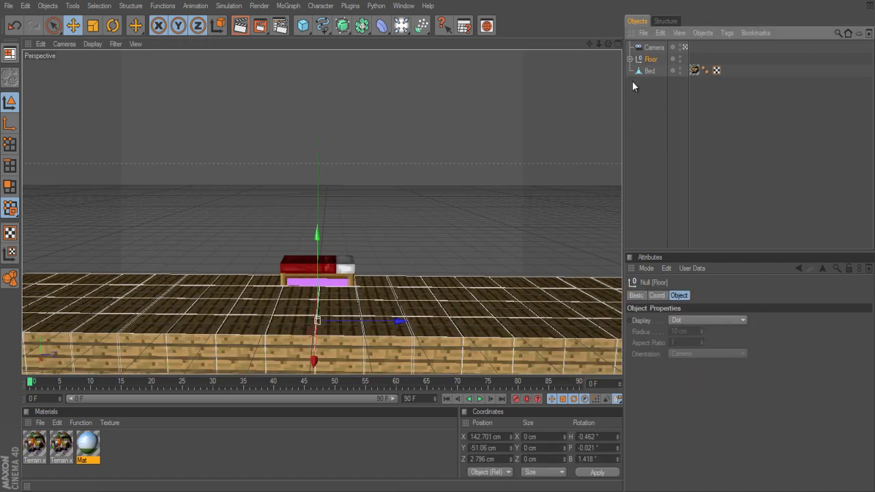
{"action": "key", "text": "ctrl+c"}
{"action": "key", "text": "ctrl+v"}
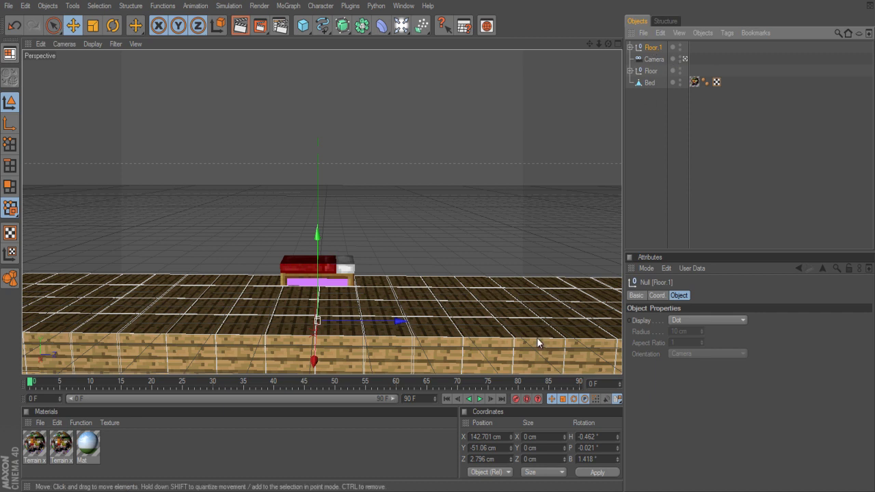
Step: Stand the Floor copy upright with a bank rotation of 90° and raise it to about 248 cm in Y
{"action": "left_click", "coordinate": [117, 28]}
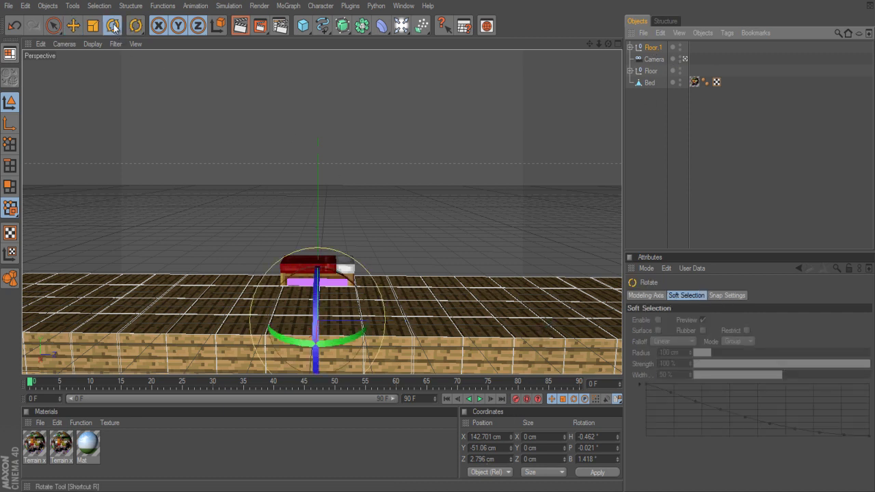
{"action": "left_click", "coordinate": [601, 459]}
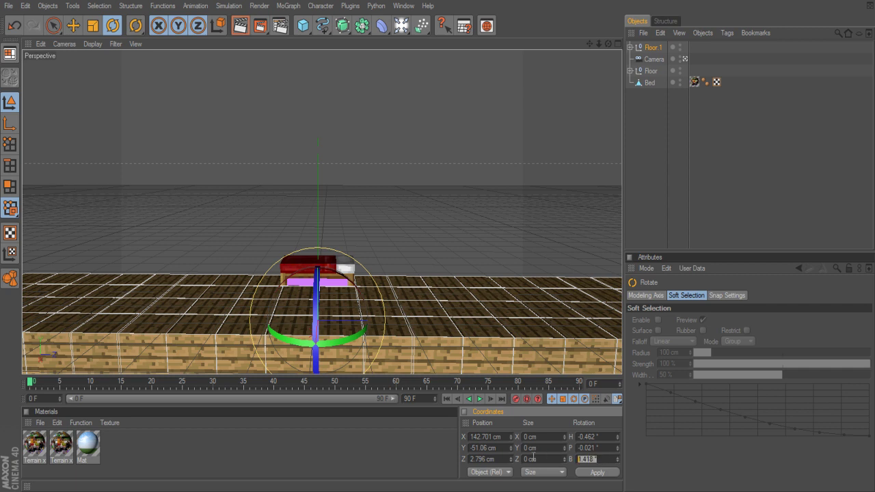
{"action": "type", "text": "90"}
{"action": "key", "text": "Return"}
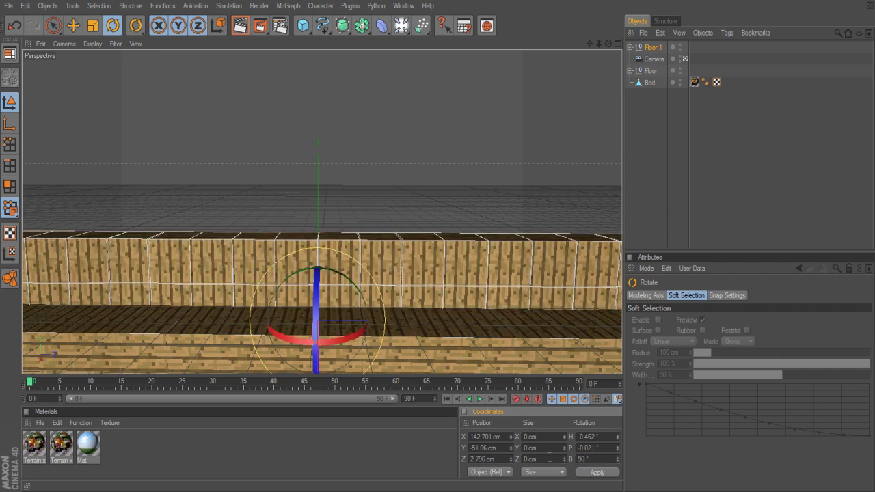
{"action": "left_click", "coordinate": [73, 26]}
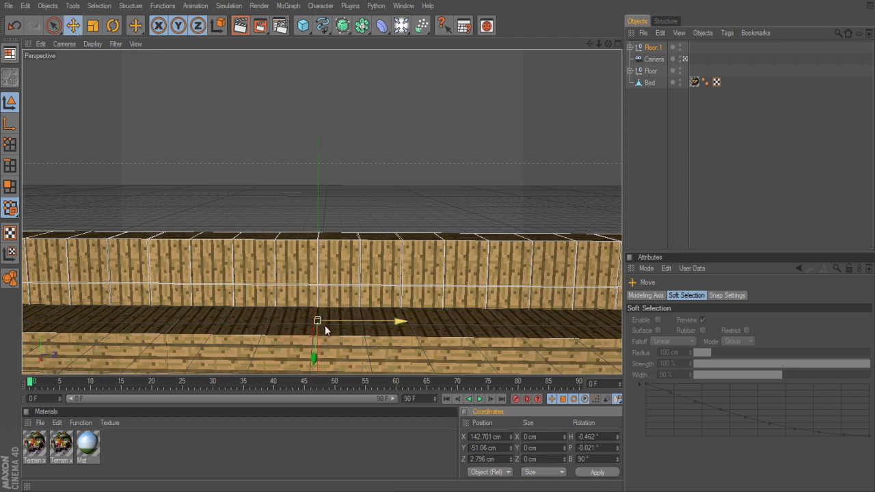
{"action": "left_click_drag", "start_coordinate": [320, 355], "coordinate": [438, 240]}
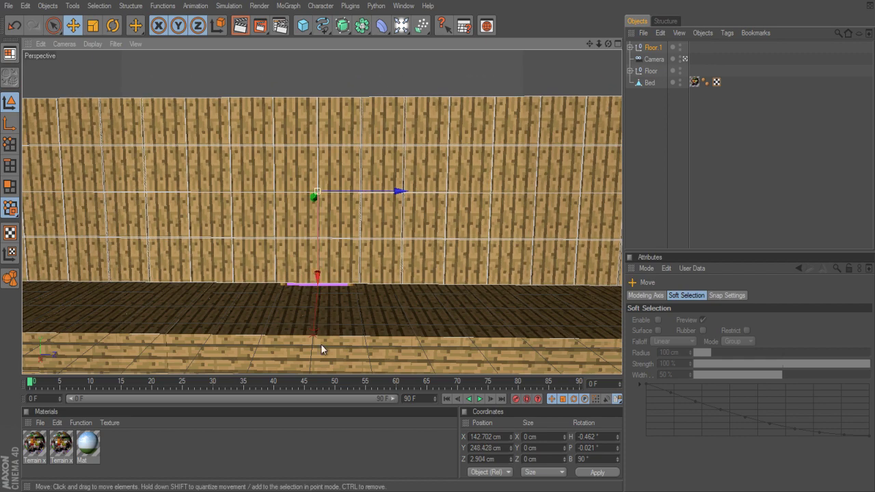
Step: Move the upright plank wall behind the bed to about X -102 cm and lower it to about Y 201 cm
{"action": "mouse_move", "coordinate": [315, 194]}
{"action": "left_mouse_down"}
{"action": "mouse_move", "coordinate": [441, 241]}
{"action": "mouse_move", "coordinate": [556, 226]}
{"action": "mouse_move", "coordinate": [312, 202]}
{"action": "left_mouse_up"}
{"action": "left_click_drag", "start_coordinate": [253, 230], "coordinate": [430, 239], "text": "alt"}
{"action": "left_click_drag", "start_coordinate": [254, 173], "coordinate": [207, 193]}
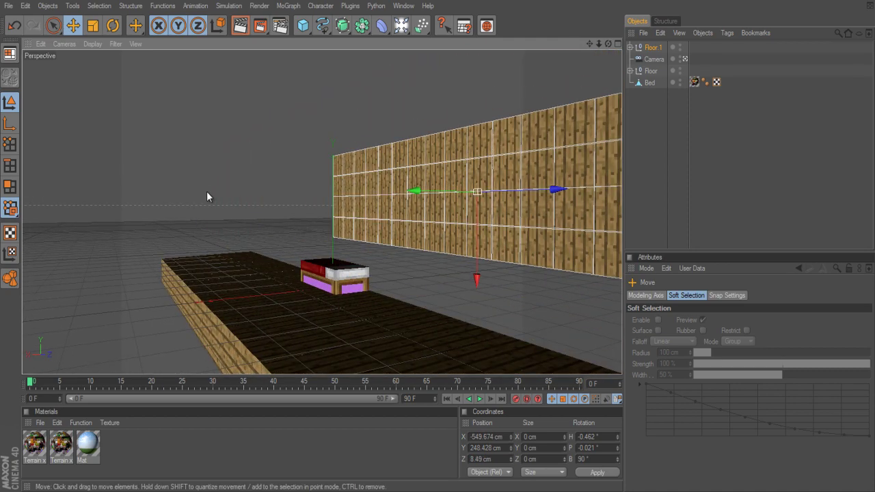
{"action": "left_click_drag", "start_coordinate": [272, 207], "coordinate": [333, 211], "text": "alt"}
{"action": "mouse_move", "coordinate": [397, 192]}
{"action": "left_mouse_down"}
{"action": "mouse_move", "coordinate": [437, 239]}
{"action": "mouse_move", "coordinate": [395, 197]}
{"action": "left_mouse_up"}
{"action": "left_click_drag", "start_coordinate": [310, 189], "coordinate": [437, 240]}
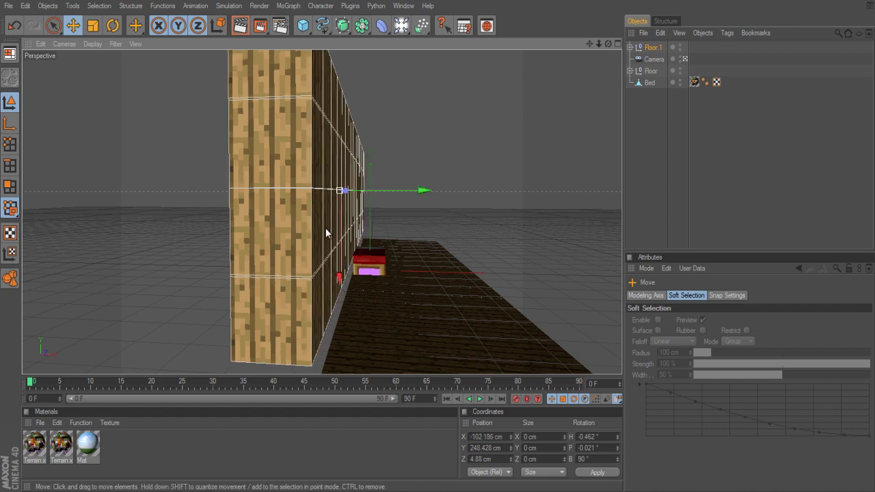
{"action": "left_click_drag", "start_coordinate": [326, 230], "coordinate": [438, 240]}
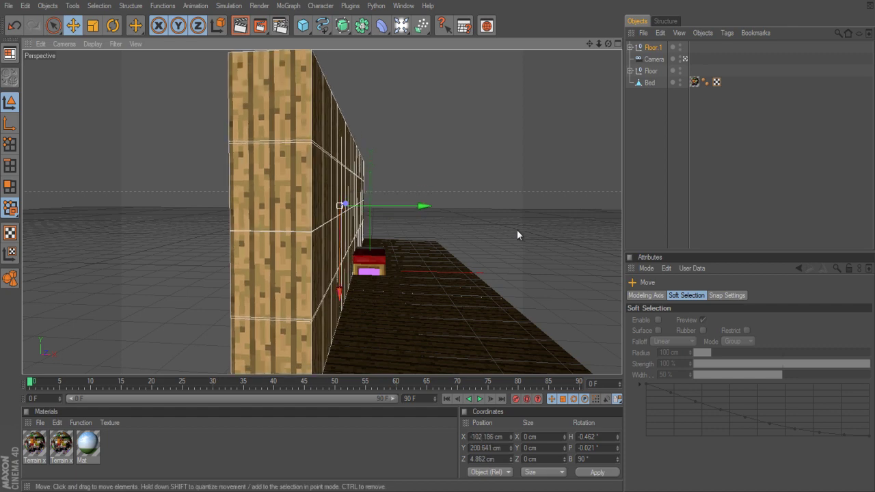
Step: Delete two plank blocks from the wall behind the bed, one toward the foot side and one toward the pillow side, as window openings
{"action": "left_click_drag", "start_coordinate": [517, 235], "coordinate": [438, 244], "text": "alt"}
{"action": "left_click", "coordinate": [341, 281]}
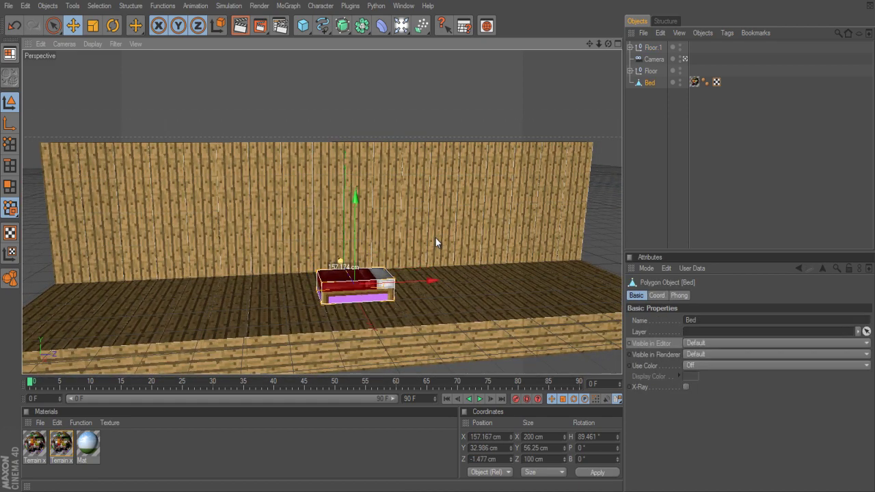
{"action": "left_click", "coordinate": [365, 108]}
{"action": "left_click", "coordinate": [308, 205]}
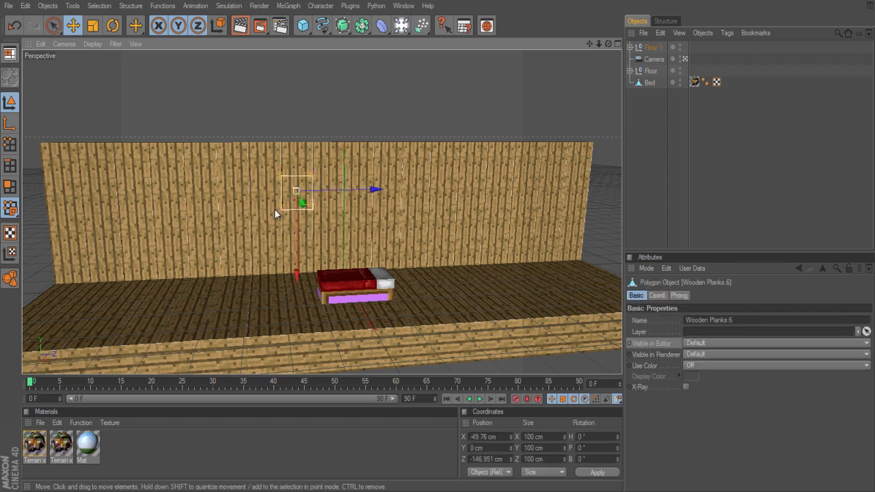
{"action": "left_click", "coordinate": [272, 207]}
{"action": "left_click", "coordinate": [261, 225]}
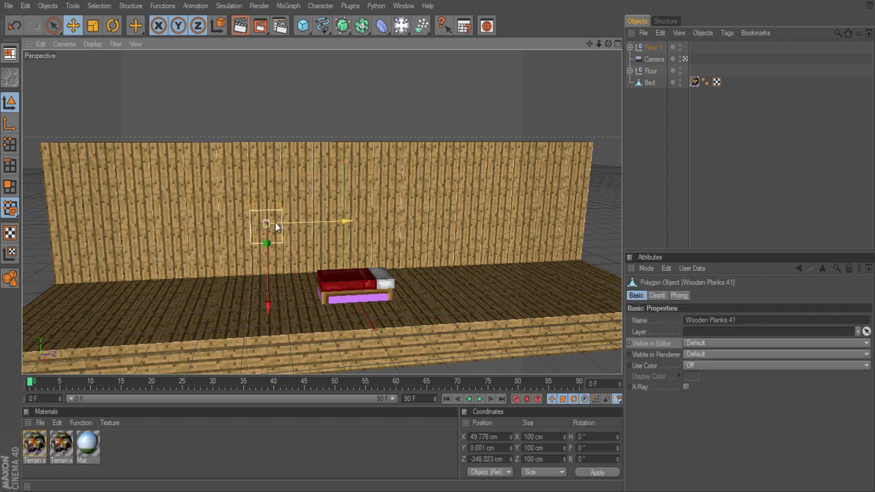
{"action": "left_click", "coordinate": [350, 5]}
{"action": "mouse_move", "coordinate": [375, 6]}
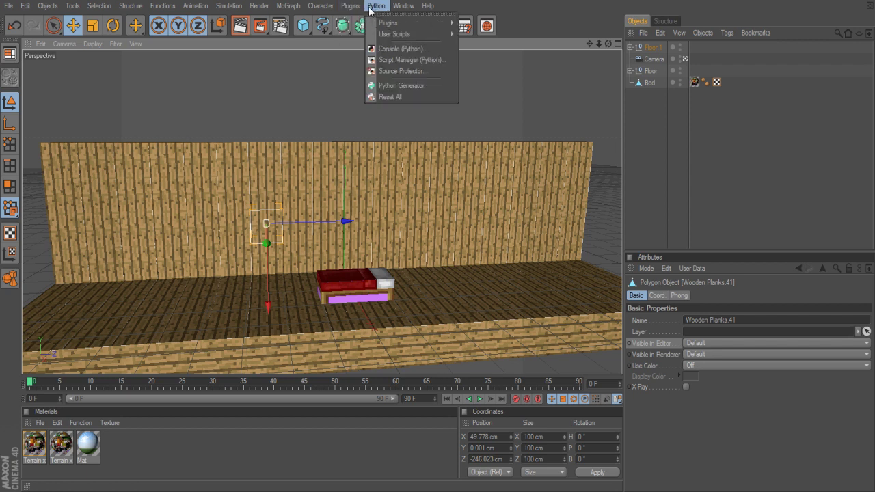
{"action": "left_click", "coordinate": [260, 222]}
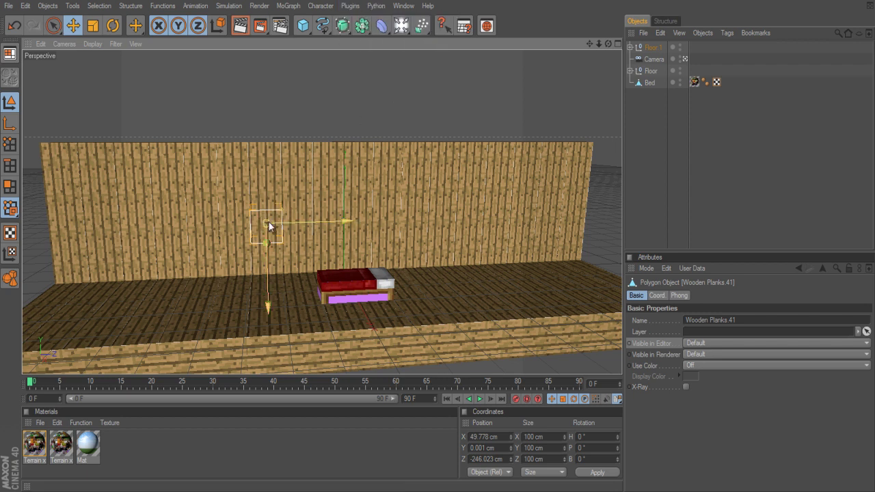
{"action": "right_click", "coordinate": [260, 222]}
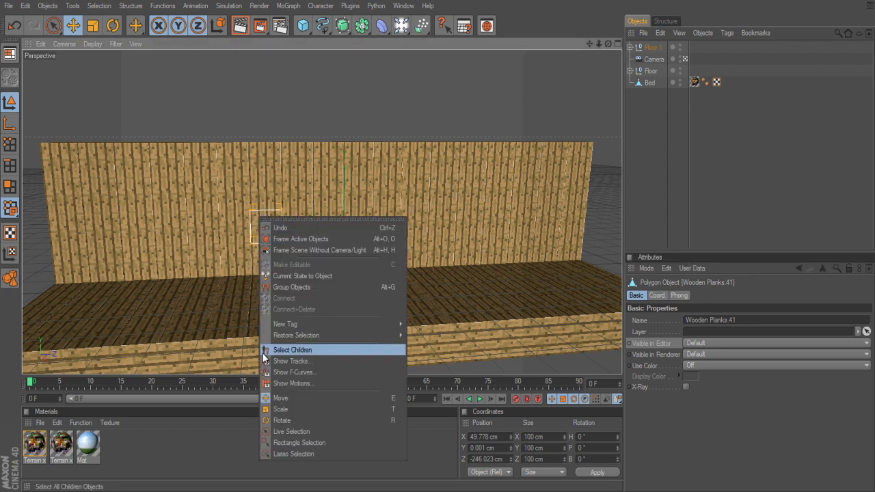
{"action": "key", "text": "Escape"}
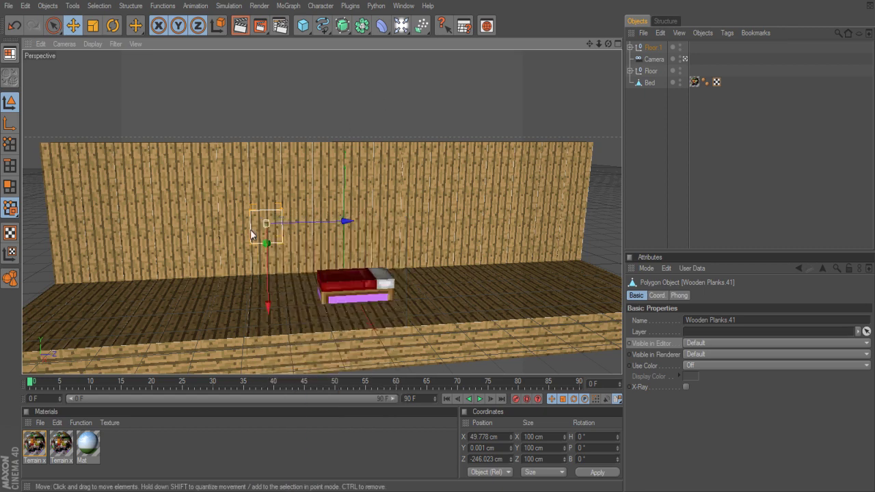
{"action": "key", "text": "Delete"}
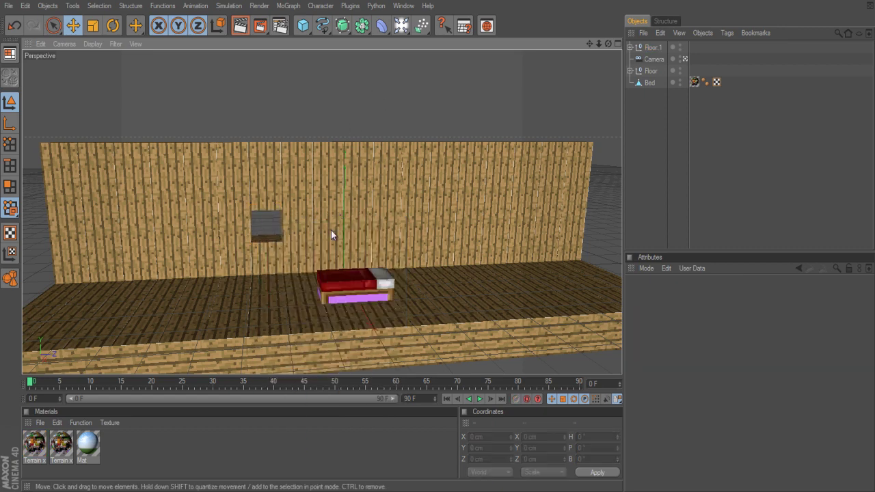
{"action": "left_click", "coordinate": [402, 224]}
{"action": "key", "text": "Delete"}
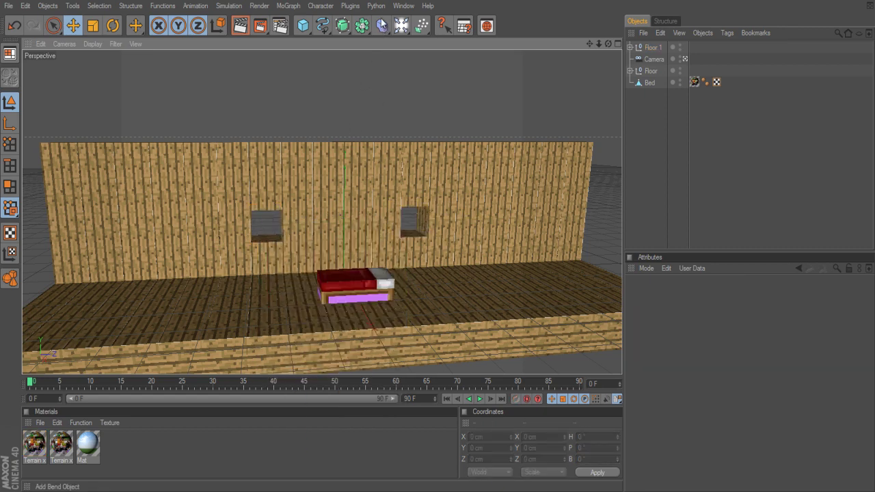
Step: Add a Glass block to the scene from the House Materials presets of the Minecraft material pack
{"action": "left_click", "coordinate": [376, 5]}
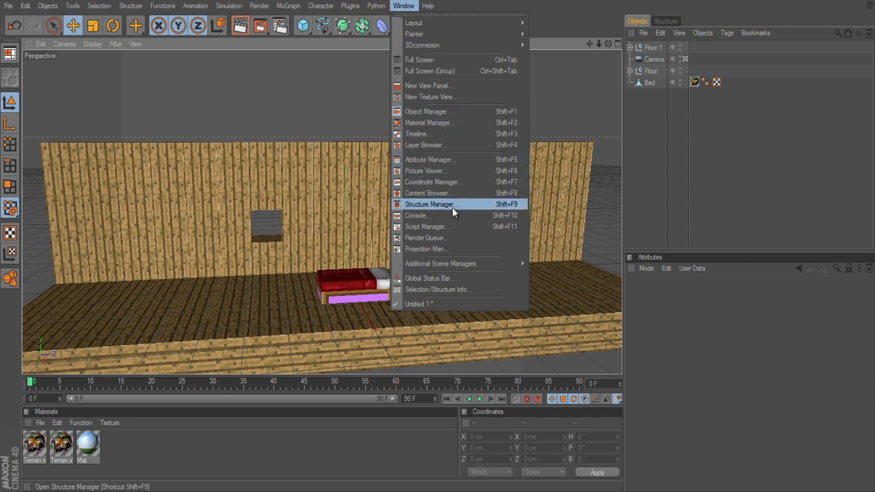
{"action": "left_click", "coordinate": [446, 193]}
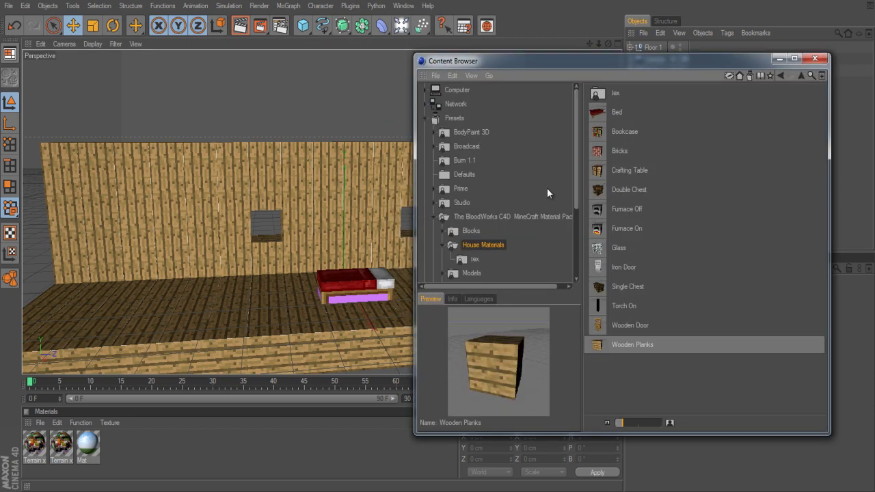
{"action": "left_click_drag", "start_coordinate": [616, 252], "coordinate": [304, 132]}
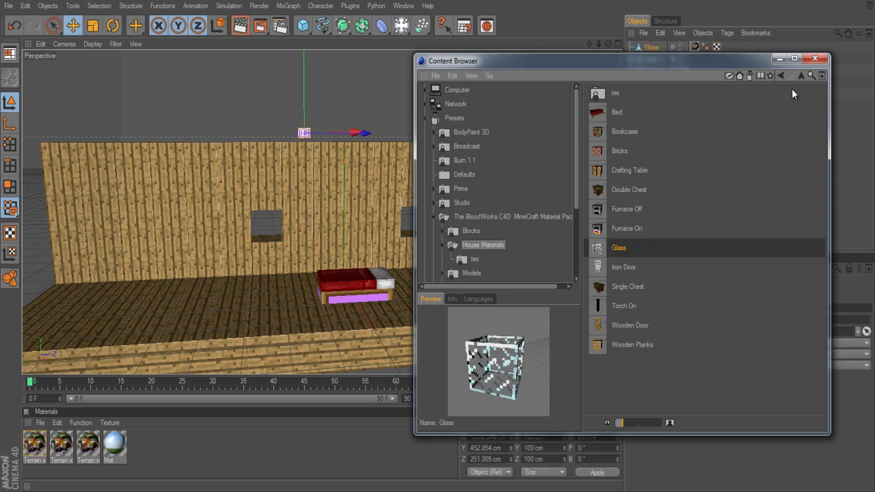
{"action": "left_click", "coordinate": [814, 58]}
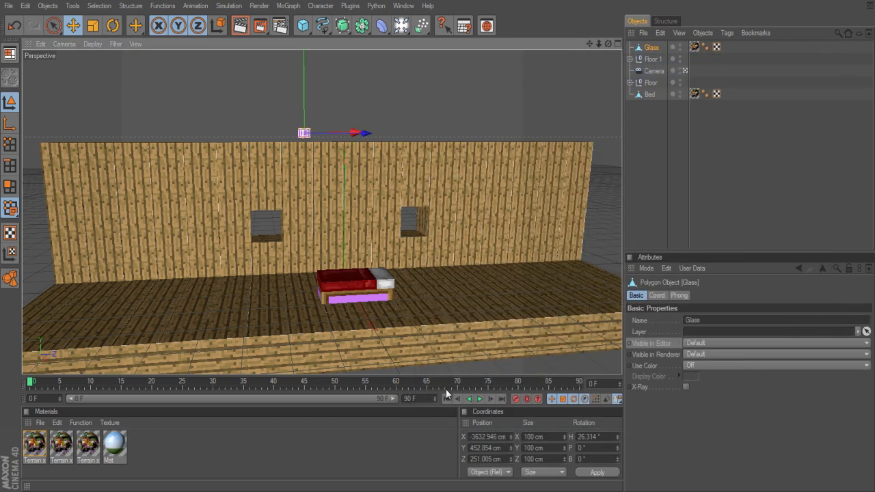
Step: Set the Glass block's X, Y and Z position to 0 cm
{"action": "left_click", "coordinate": [490, 436]}
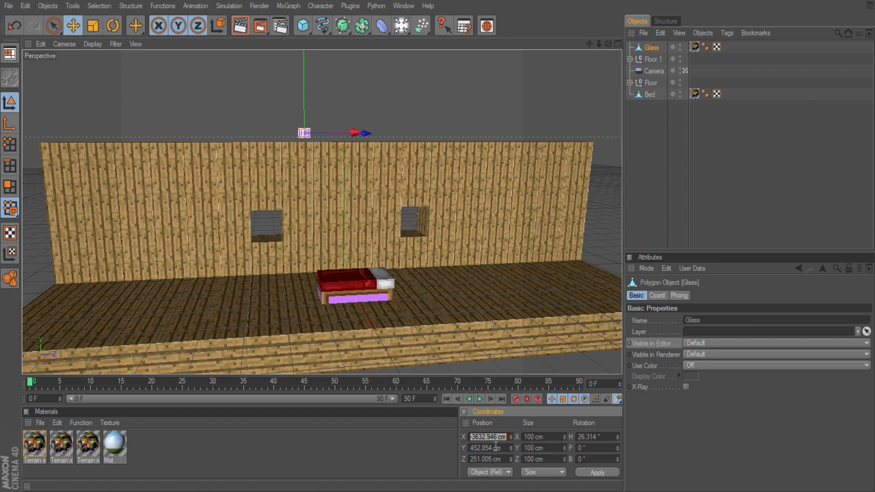
{"action": "type", "text": "0"}
{"action": "key", "text": "Return"}
{"action": "type", "text": "0"}
{"action": "key", "text": "Return"}
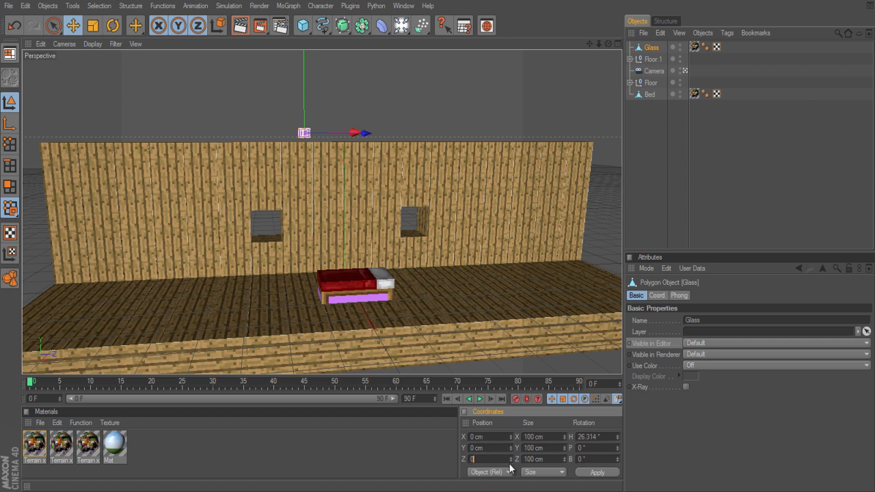
{"action": "left_click", "coordinate": [507, 460]}
{"action": "type", "text": "0"}
{"action": "key", "text": "Return"}
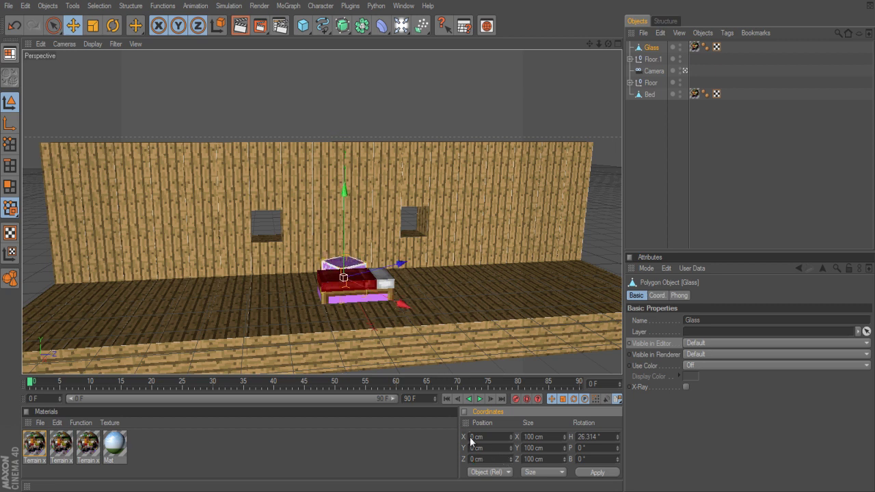
Step: Rotate the Glass block to a heading of about 1° so it lines up with the wall
{"action": "left_click", "coordinate": [112, 26]}
{"action": "left_click_drag", "start_coordinate": [381, 298], "coordinate": [345, 298]}
{"action": "left_click", "coordinate": [338, 108]}
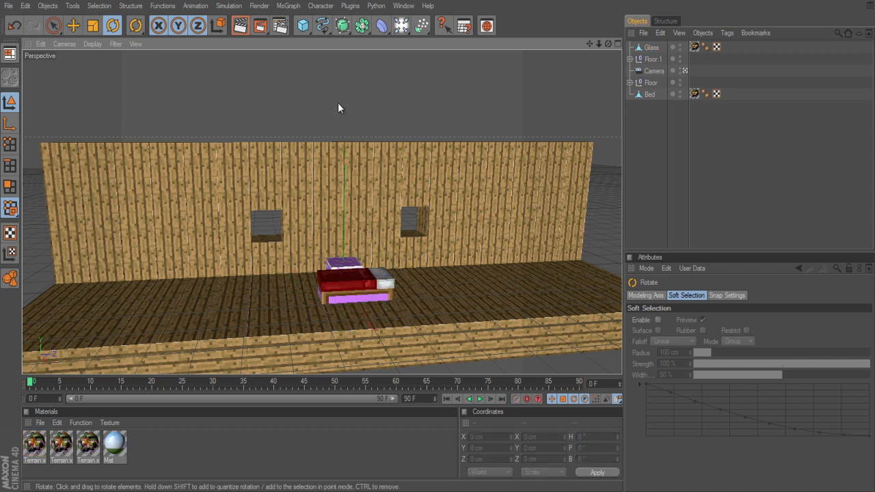
Step: Move the Glass block into the foot-side window opening at about X -112 cm, Y 152 cm, Z -243 cm
{"action": "left_click", "coordinate": [344, 267]}
{"action": "key", "text": "e"}
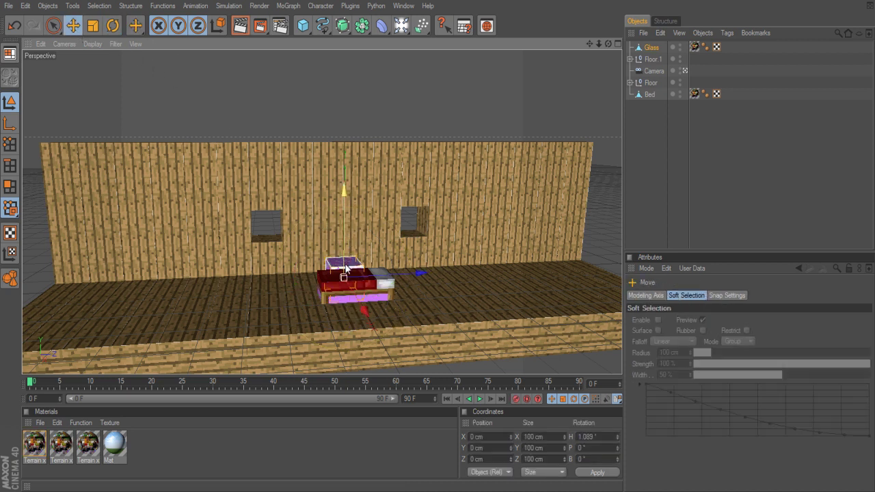
{"action": "left_click_drag", "start_coordinate": [383, 274], "coordinate": [309, 274]}
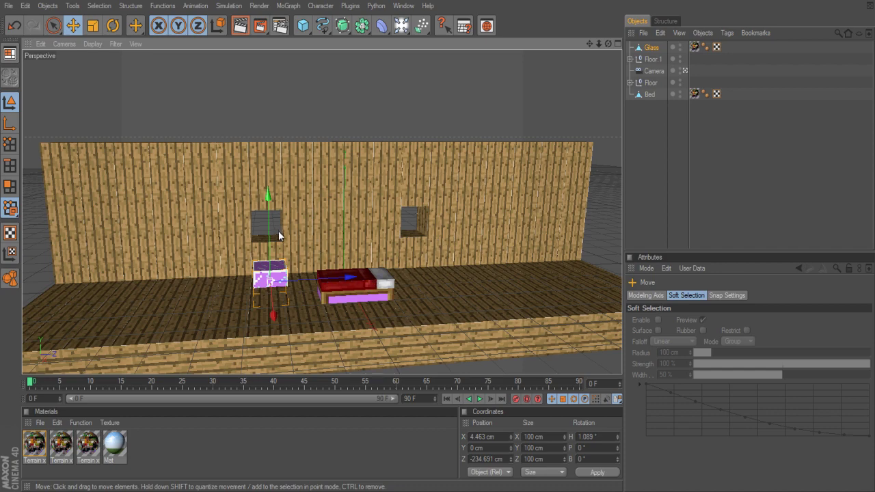
{"action": "left_click_drag", "start_coordinate": [278, 236], "coordinate": [437, 242]}
{"action": "left_click_drag", "start_coordinate": [273, 268], "coordinate": [438, 240]}
{"action": "left_click_drag", "start_coordinate": [308, 273], "coordinate": [328, 281], "text": "alt"}
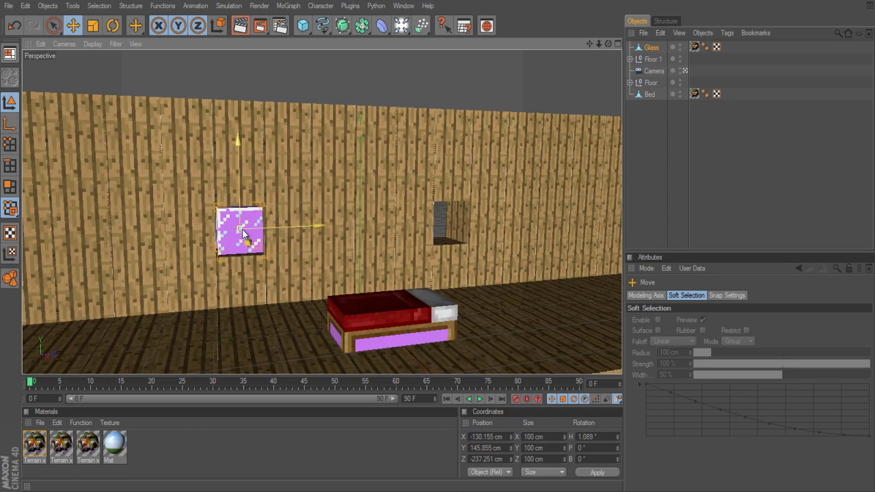
{"action": "left_click_drag", "start_coordinate": [242, 234], "coordinate": [437, 239]}
{"action": "left_click_drag", "start_coordinate": [238, 176], "coordinate": [438, 241]}
{"action": "left_click_drag", "start_coordinate": [244, 239], "coordinate": [437, 242]}
{"action": "mouse_move", "coordinate": [199, 280]}
{"action": "left_mouse_down", "text": "alt"}
{"action": "mouse_move", "coordinate": [431, 239]}
{"action": "mouse_move", "coordinate": [469, 250]}
{"action": "mouse_move", "coordinate": [431, 239]}
{"action": "mouse_move", "coordinate": [201, 278]}
{"action": "left_mouse_up", "text": "alt"}
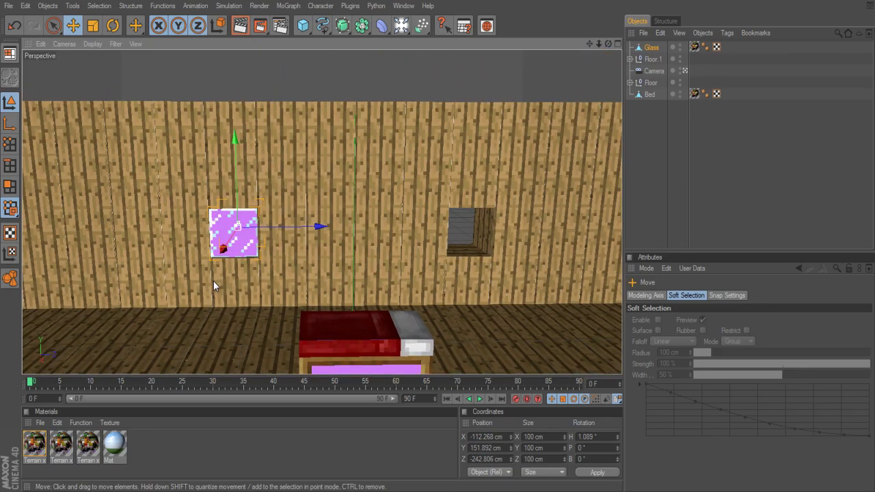
Step: Duplicate the Glass block and fit the copy into the pillow-side window opening at about X -109 cm, Z 248 cm
{"action": "left_click_drag", "start_coordinate": [301, 227], "coordinate": [434, 243], "text": "ctrl"}
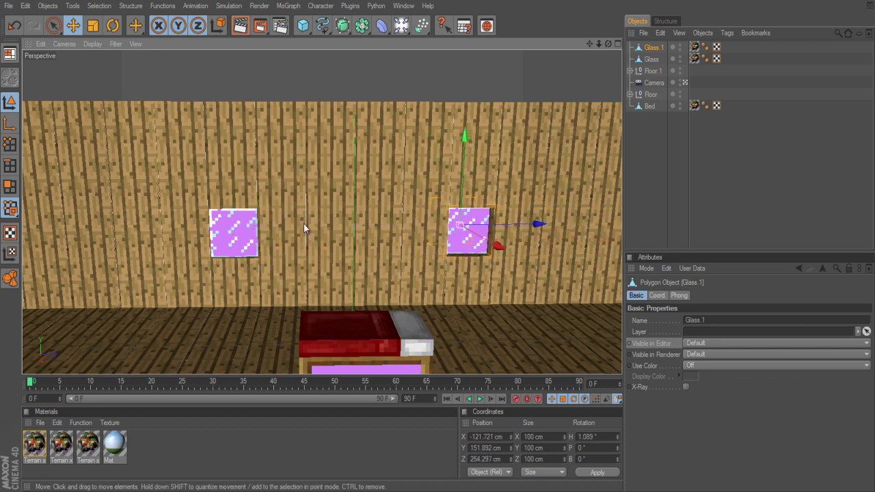
{"action": "left_click_drag", "start_coordinate": [512, 241], "coordinate": [441, 246]}
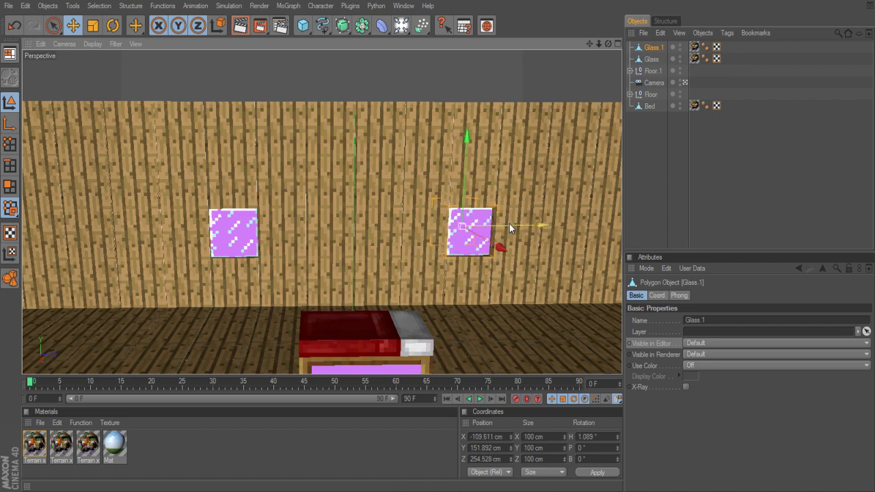
{"action": "left_click_drag", "start_coordinate": [513, 226], "coordinate": [438, 245]}
Step: Render the perspective view to check the glass windows from the front, and clear the preview
{"action": "left_click_drag", "start_coordinate": [424, 159], "coordinate": [437, 240], "text": "alt"}
{"action": "left_click", "coordinate": [229, 5]}
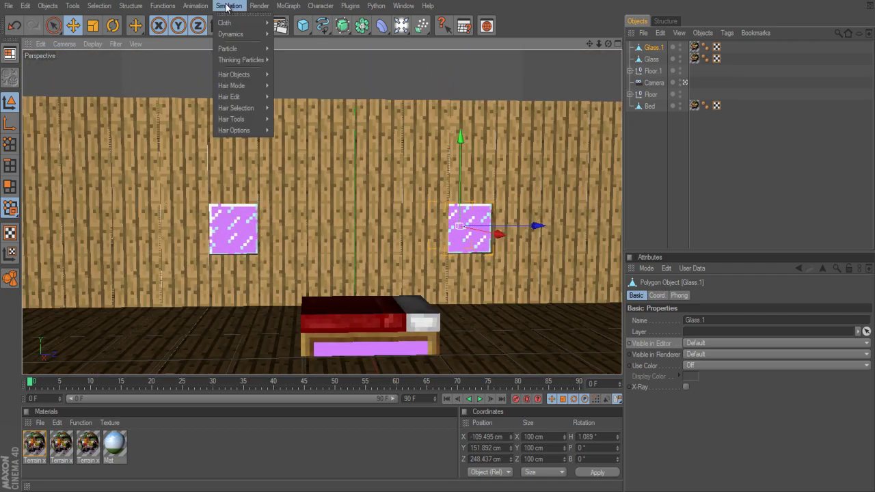
{"action": "left_click", "coordinate": [277, 19]}
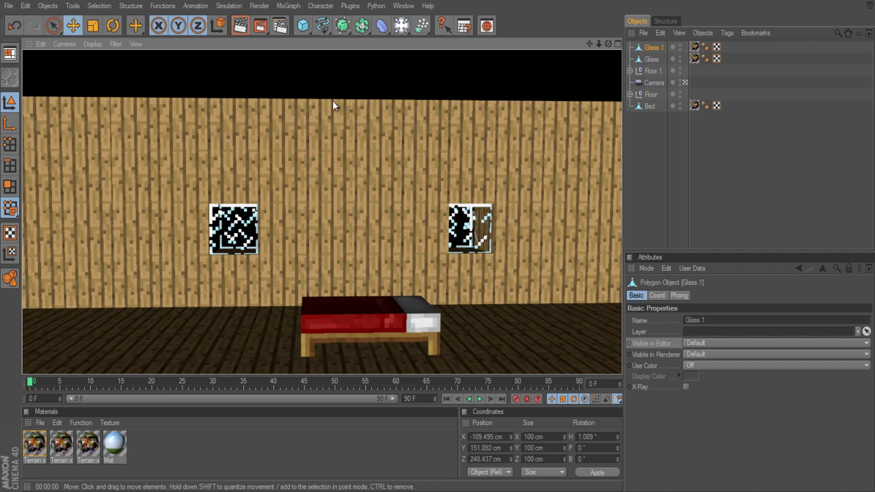
{"action": "left_click", "coordinate": [633, 164]}
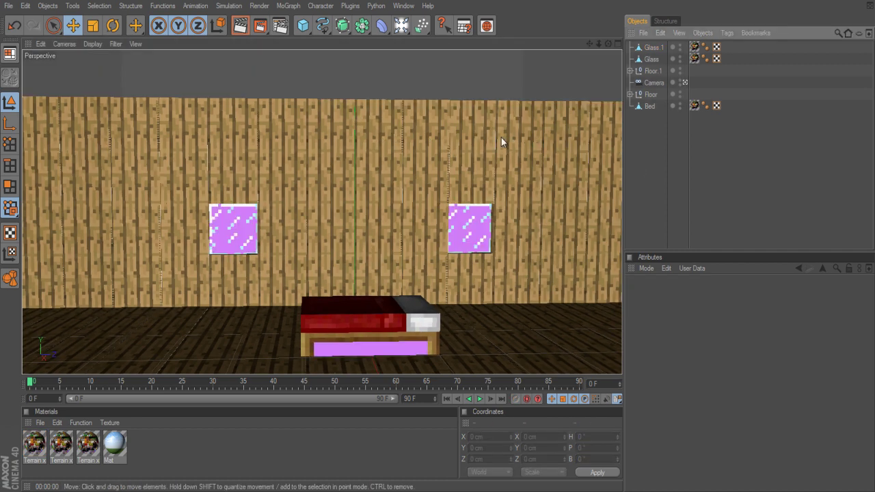
{"action": "key", "text": "ctrl+z"}
{"action": "key", "text": "ctrl+z"}
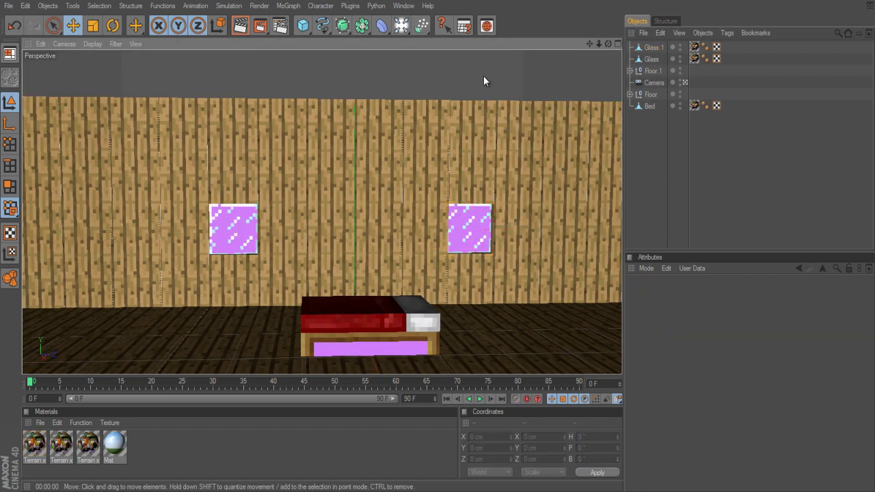
{"action": "scroll", "coordinate": [471, 85], "scroll_direction": "up", "scroll_amount": 2}
{"action": "scroll", "coordinate": [471, 86], "scroll_direction": "up", "scroll_amount": 4}
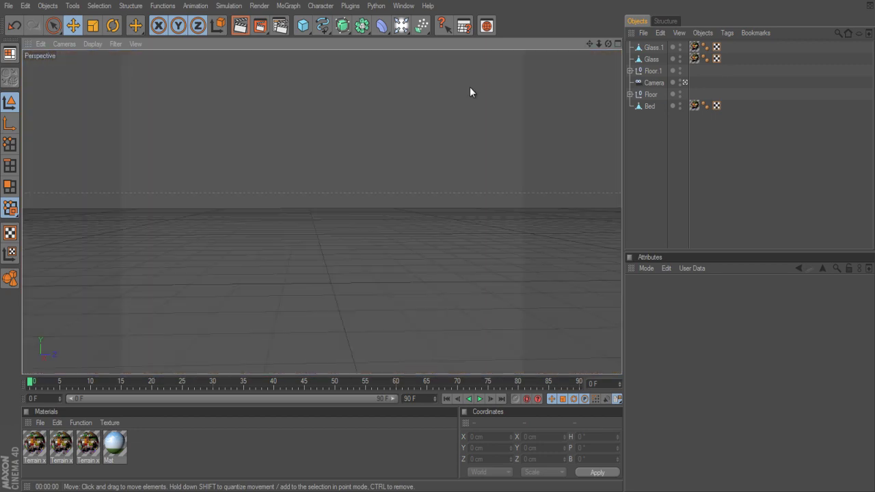
{"action": "scroll", "coordinate": [470, 87], "scroll_direction": "down", "scroll_amount": 2}
{"action": "scroll", "coordinate": [468, 87], "scroll_direction": "down", "scroll_amount": 8}
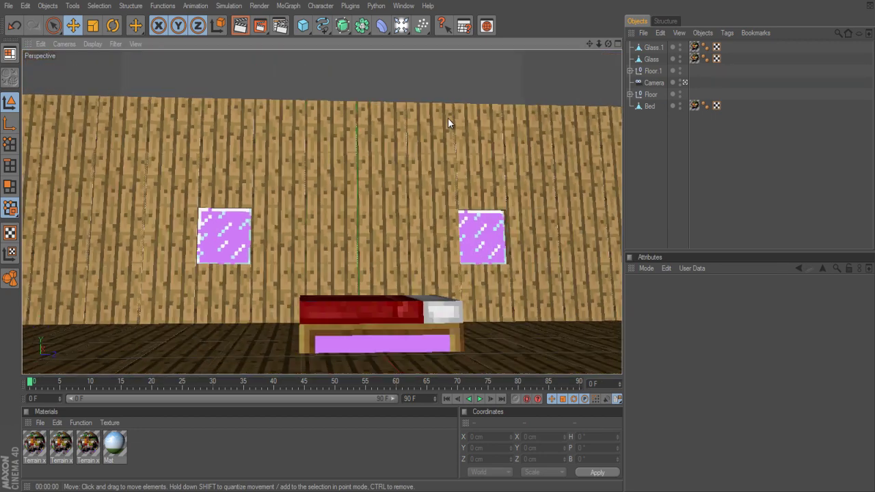
{"action": "scroll", "coordinate": [401, 104], "scroll_direction": "up", "scroll_amount": 3}
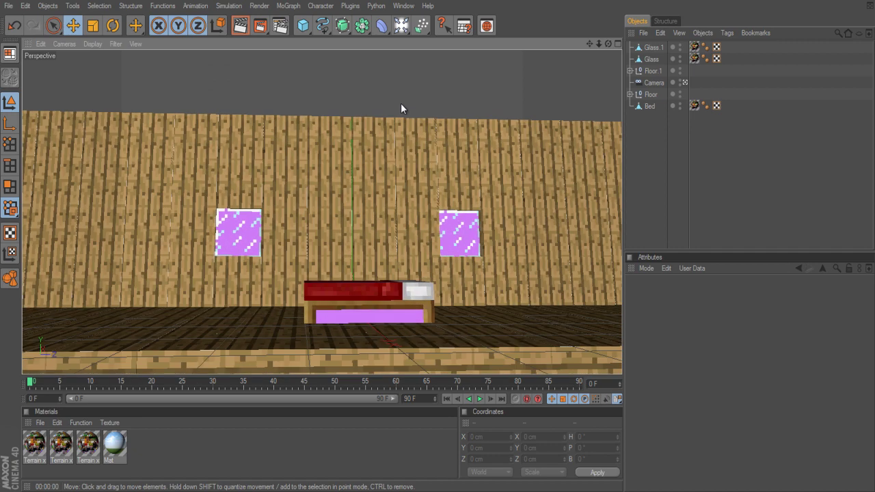
{"action": "scroll", "coordinate": [438, 246], "scroll_direction": "up", "scroll_amount": 5}
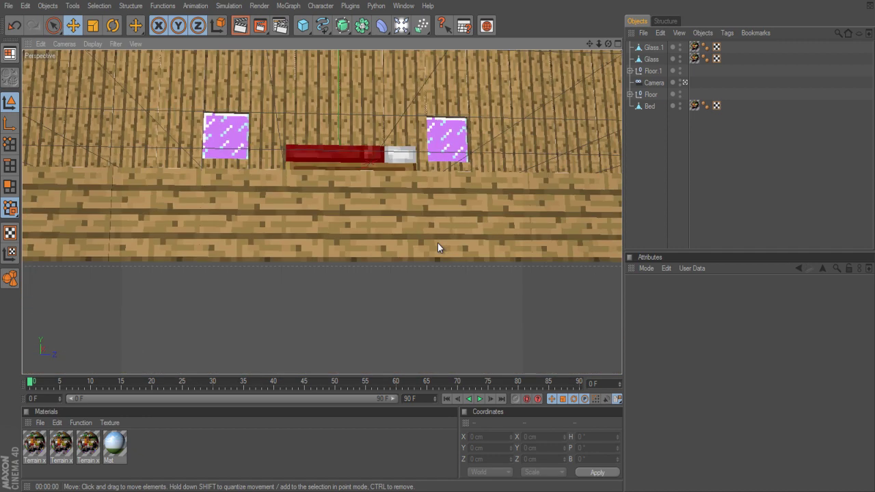
{"action": "scroll", "coordinate": [436, 240], "scroll_direction": "down", "scroll_amount": 3}
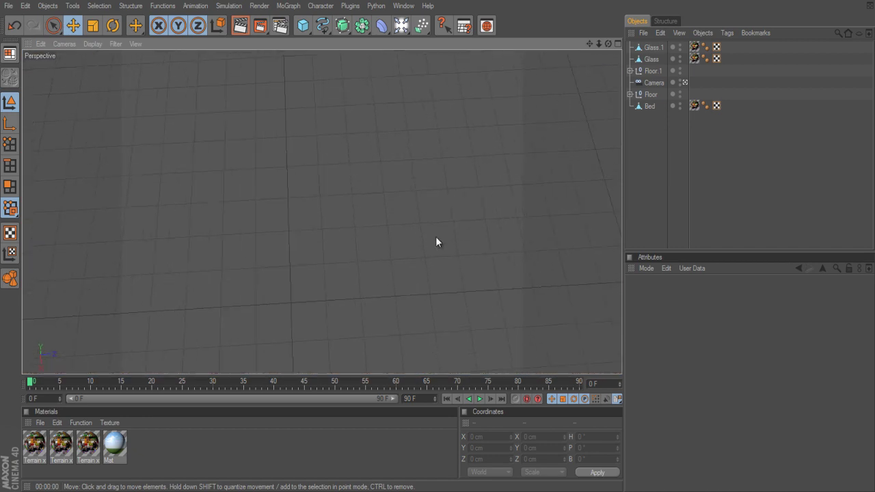
{"action": "scroll", "coordinate": [438, 241], "scroll_direction": "down", "scroll_amount": 5}
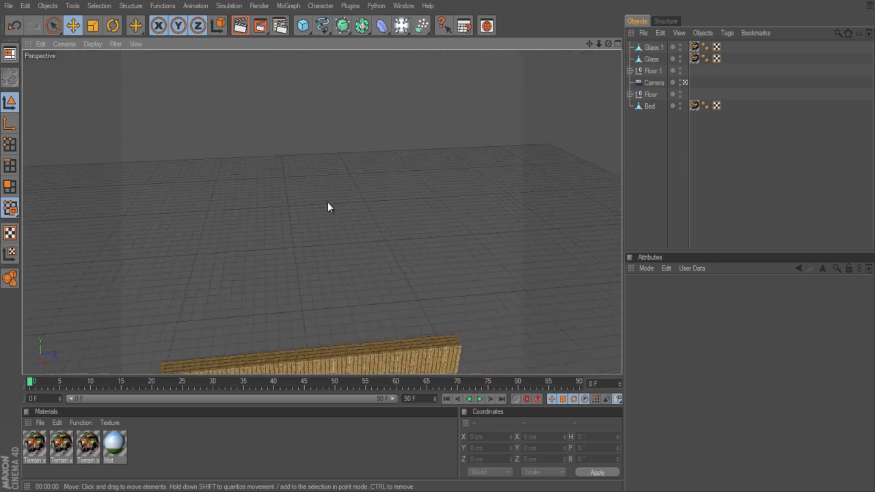
{"action": "scroll", "coordinate": [437, 246], "scroll_direction": "up", "scroll_amount": 1}
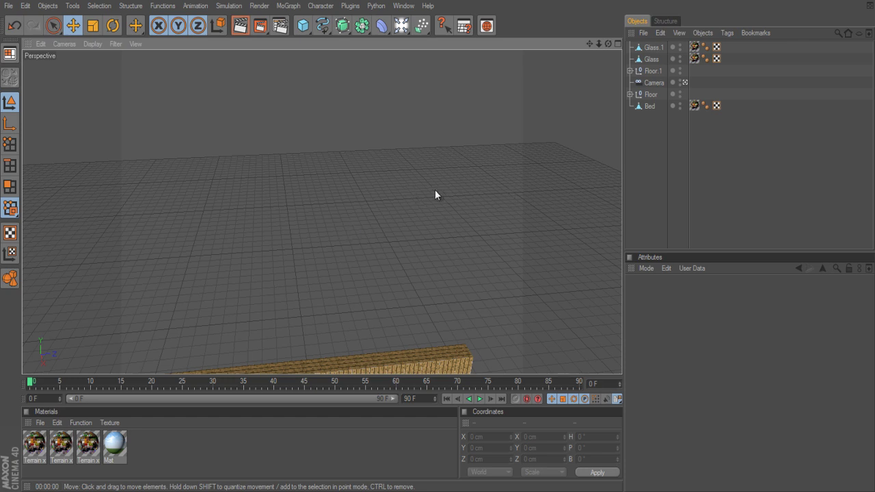
{"action": "left_click_drag", "start_coordinate": [356, 242], "coordinate": [441, 253], "text": "alt"}
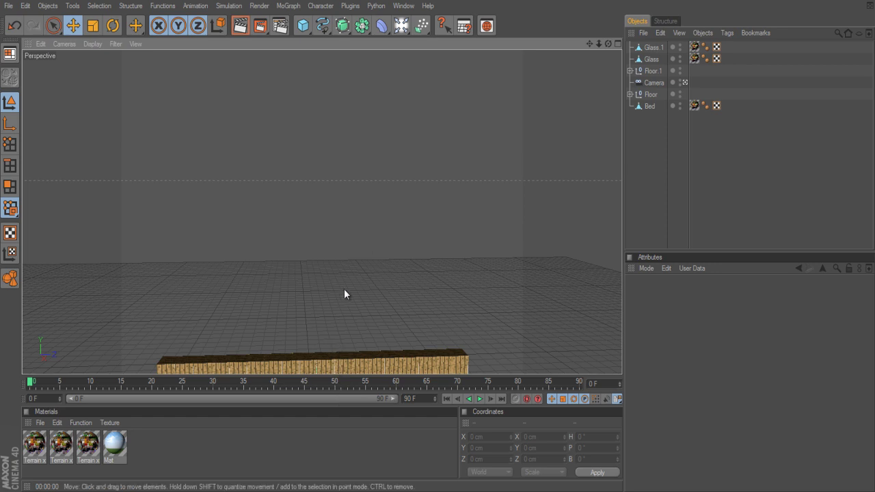
{"action": "mouse_move", "coordinate": [441, 244]}
{"action": "left_mouse_down", "text": "alt"}
{"action": "mouse_move", "coordinate": [453, 244]}
{"action": "mouse_move", "coordinate": [434, 249]}
{"action": "mouse_move", "coordinate": [446, 240]}
{"action": "left_mouse_up", "text": "alt"}
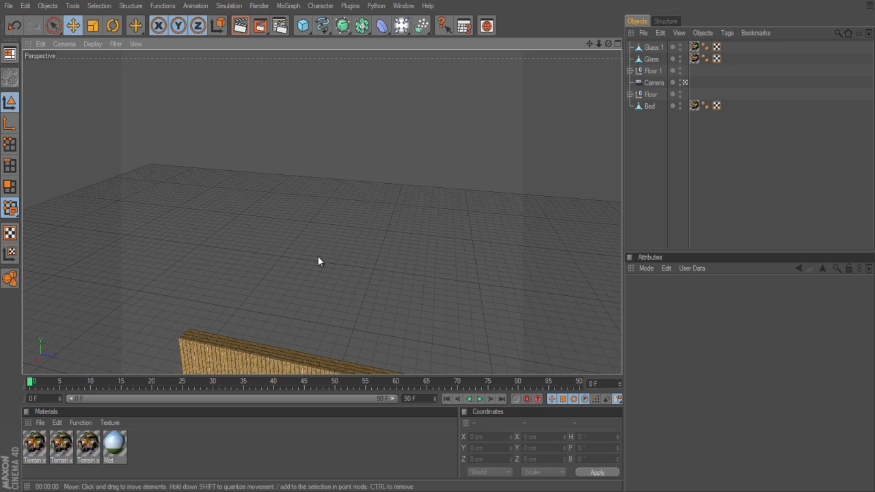
{"action": "left_click_drag", "start_coordinate": [319, 260], "coordinate": [271, 391], "text": "alt"}
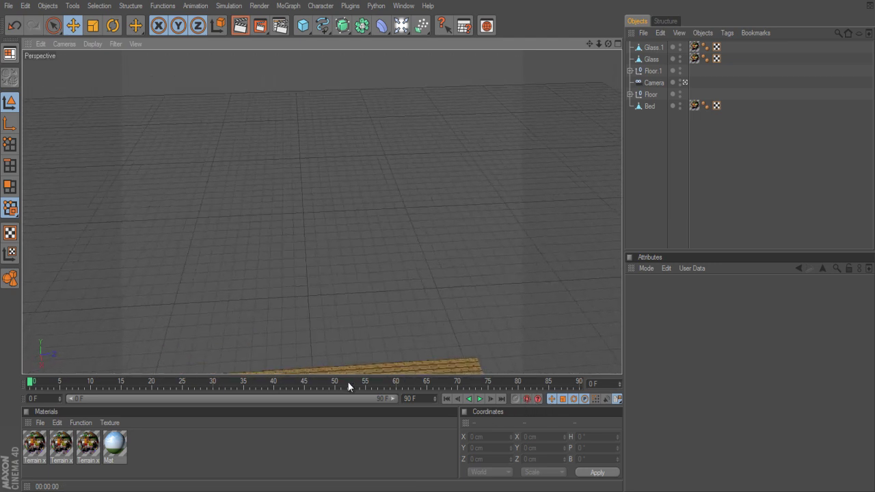
{"action": "left_click_drag", "start_coordinate": [347, 382], "coordinate": [317, 274], "text": "alt"}
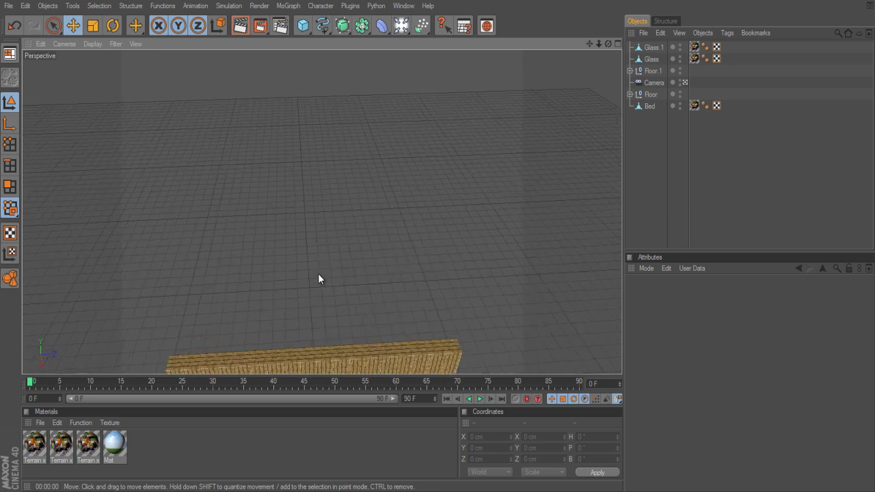
{"action": "left_click", "coordinate": [302, 26]}
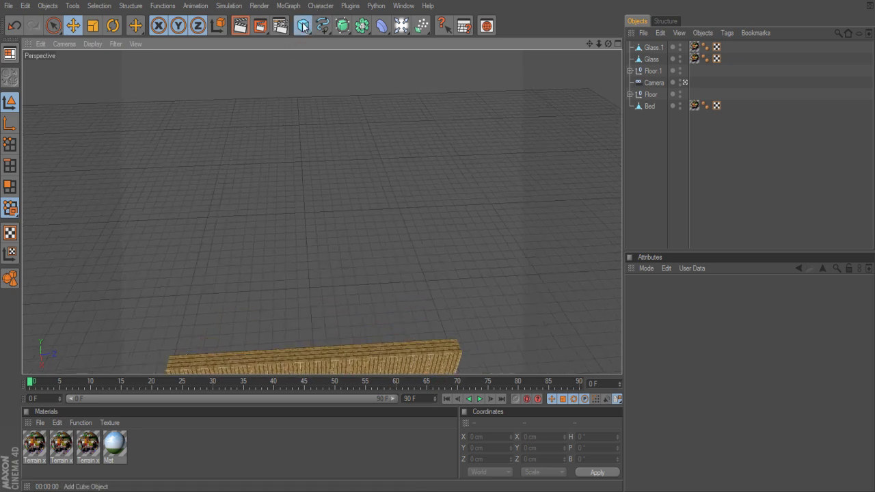
{"action": "left_click", "coordinate": [301, 246]}
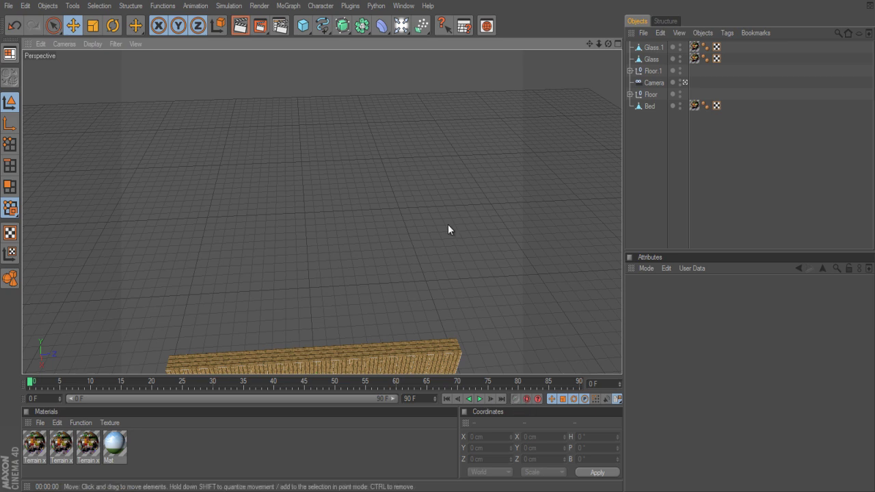
{"action": "left_click", "coordinate": [350, 5]}
{"action": "left_click", "coordinate": [321, 5]}
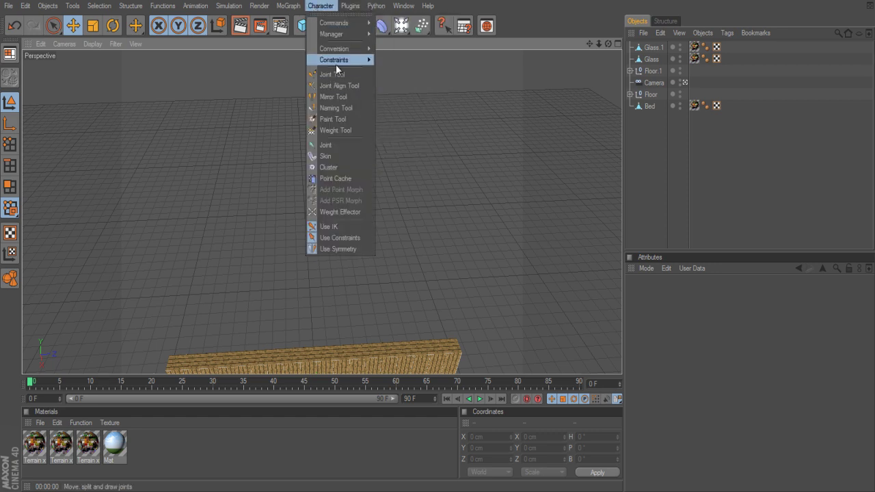
{"action": "mouse_move", "coordinate": [293, 7]}
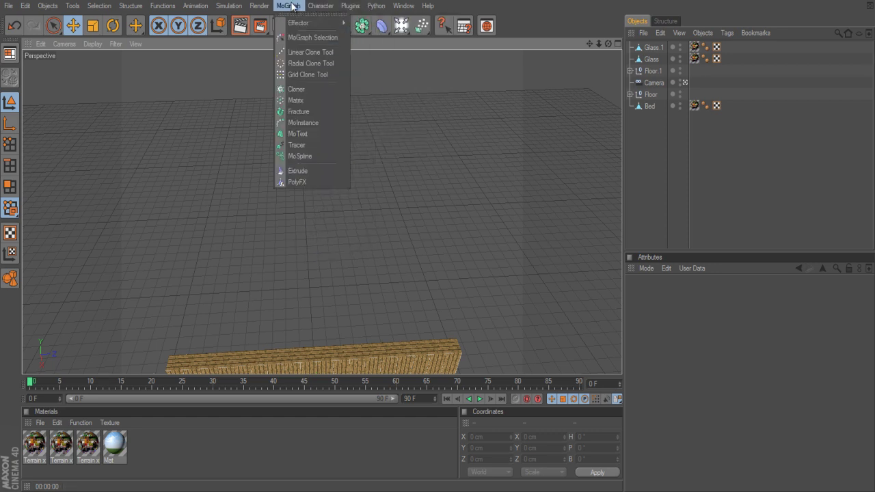
{"action": "left_click", "coordinate": [505, 301]}
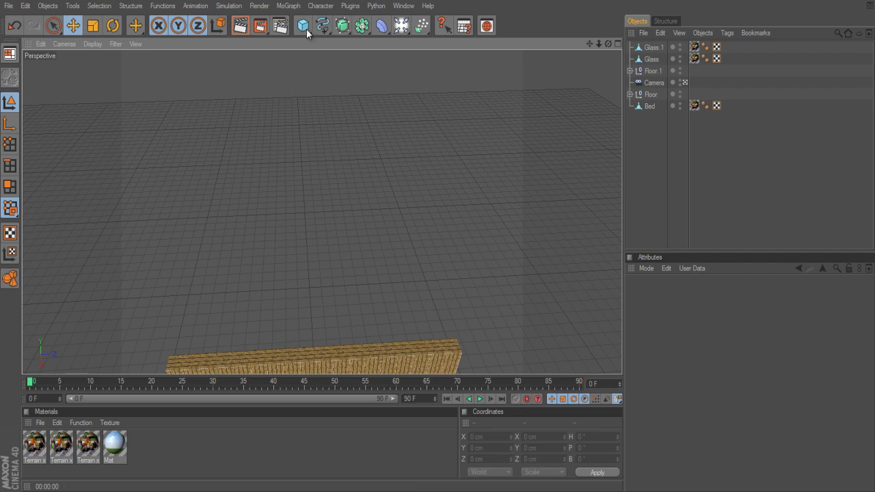
Step: Add a plane object to the scene and stand it upright with a bank rotation of 90°
{"action": "left_click_drag", "start_coordinate": [296, 29], "coordinate": [383, 57]}
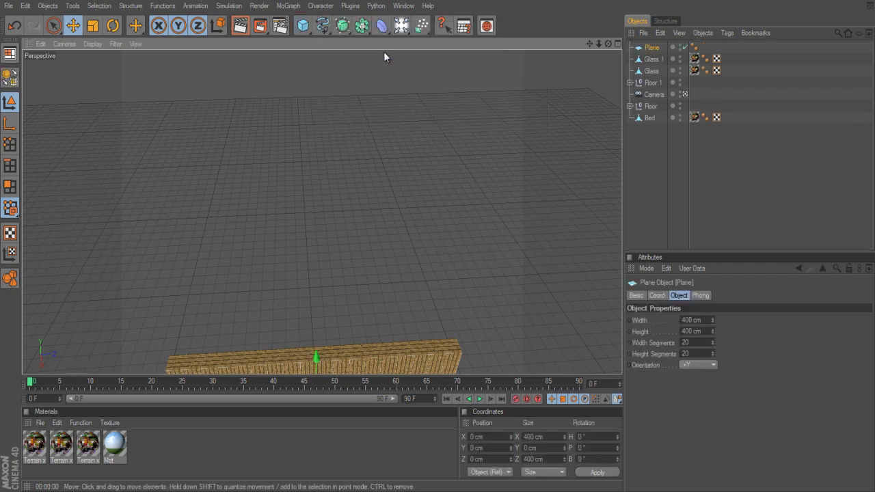
{"action": "scroll", "coordinate": [348, 317], "scroll_direction": "down", "scroll_amount": 6}
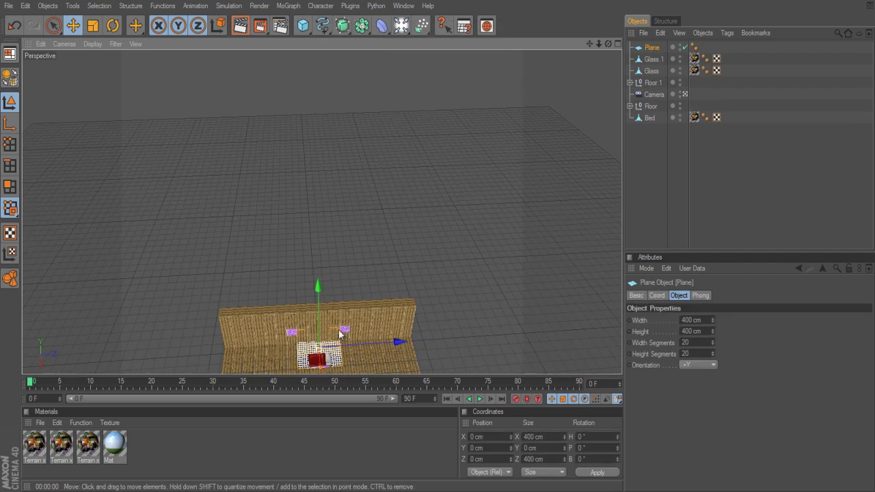
{"action": "left_click", "coordinate": [112, 26]}
{"action": "left_click_drag", "start_coordinate": [371, 293], "coordinate": [309, 268]}
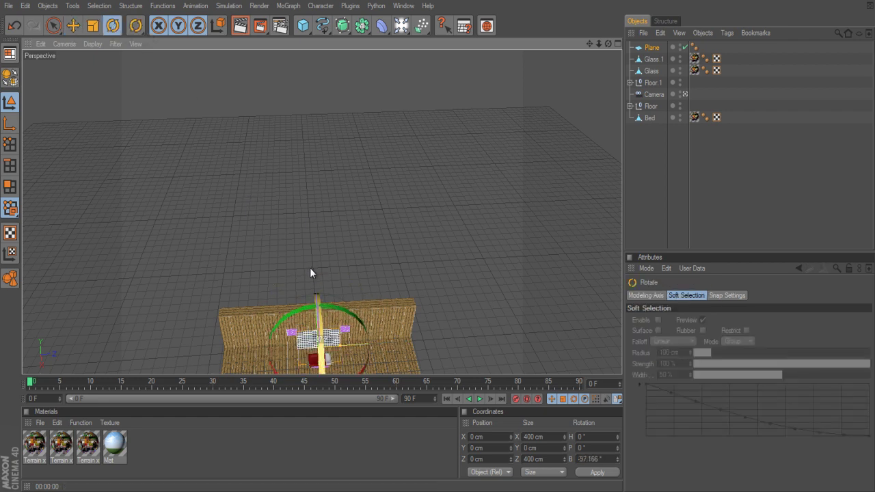
{"action": "left_click", "coordinate": [591, 459]}
{"action": "type", "text": "9"}
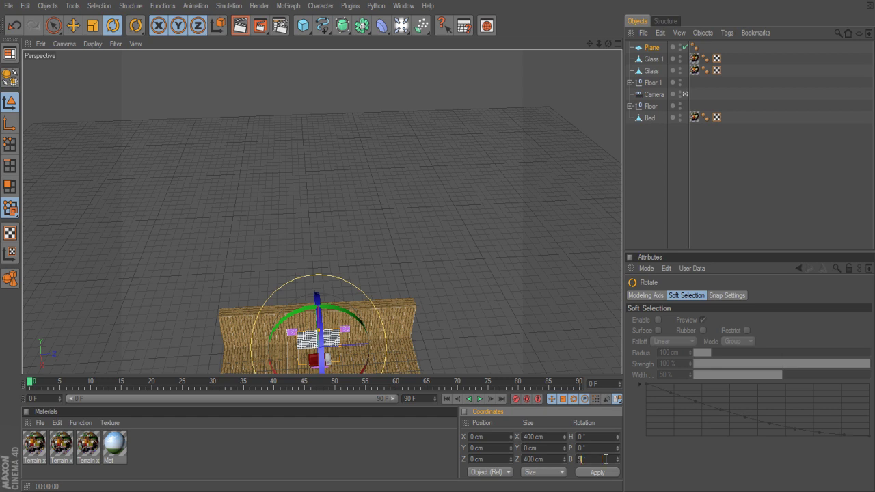
{"action": "type", "text": "0"}
{"action": "key", "text": "Return"}
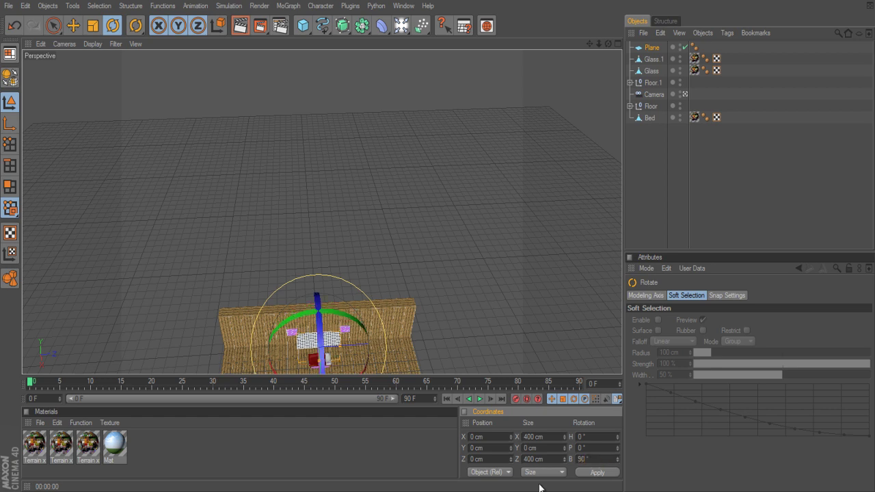
Step: Scale the plane up to about 1121 cm per side and move it behind the wall to about X -420 cm
{"action": "left_click", "coordinate": [93, 25]}
{"action": "left_click_drag", "start_coordinate": [437, 243], "coordinate": [156, 289]}
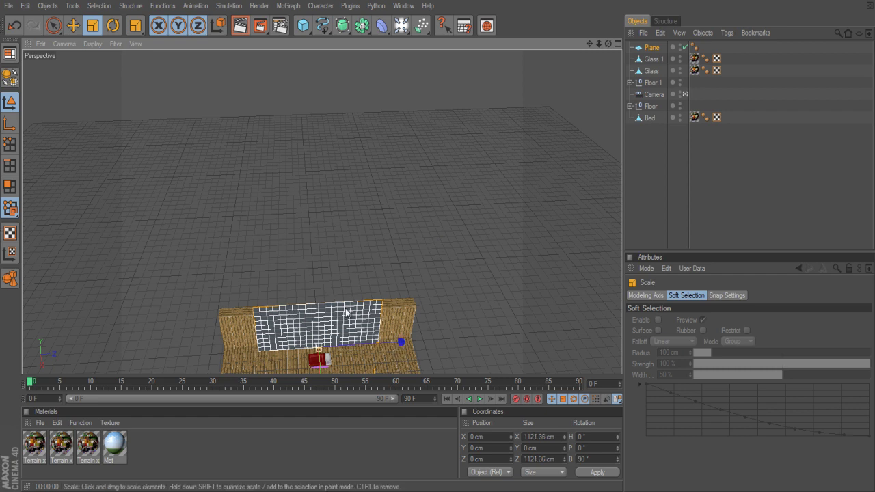
{"action": "left_click", "coordinate": [74, 25]}
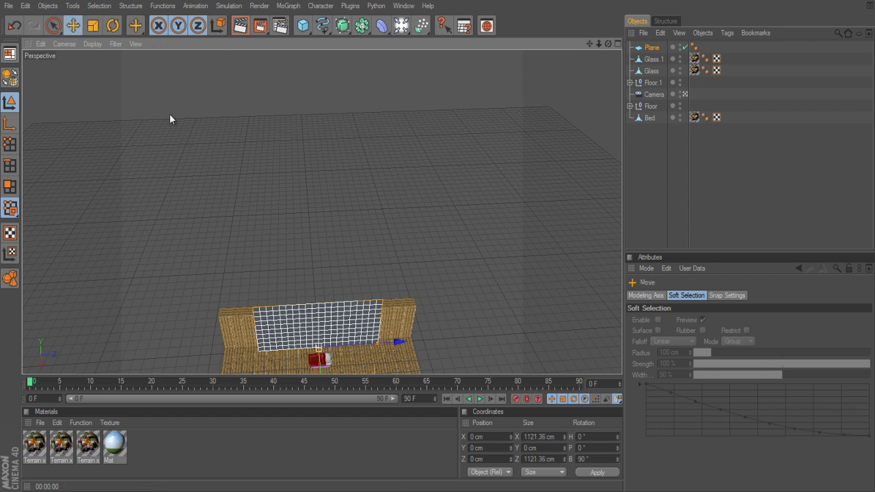
{"action": "left_click_drag", "start_coordinate": [437, 260], "coordinate": [438, 244]}
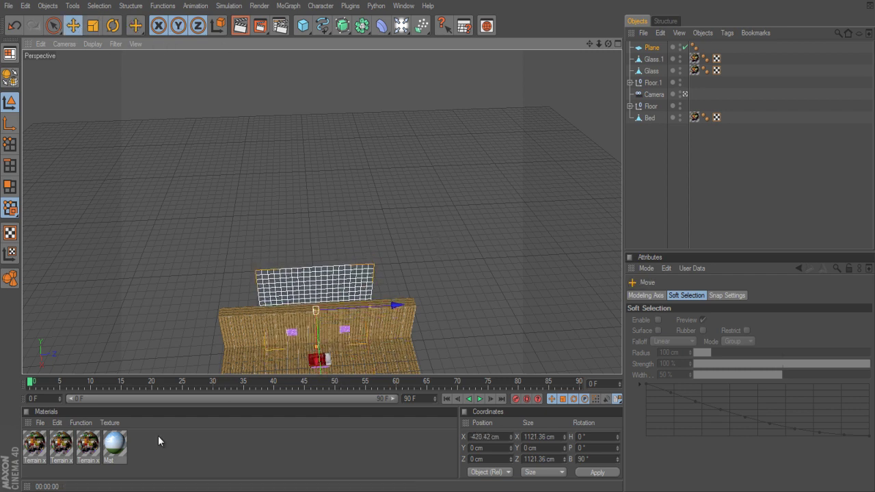
Step: Apply the sky material Mat to the plane behind the wall
{"action": "left_click", "coordinate": [111, 445]}
{"action": "left_click_drag", "start_coordinate": [333, 288], "coordinate": [335, 290]}
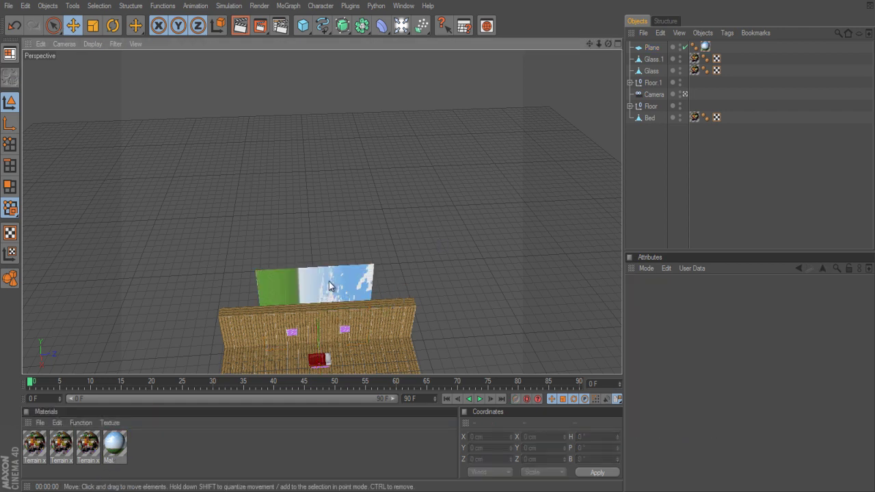
{"action": "left_click", "coordinate": [650, 106]}
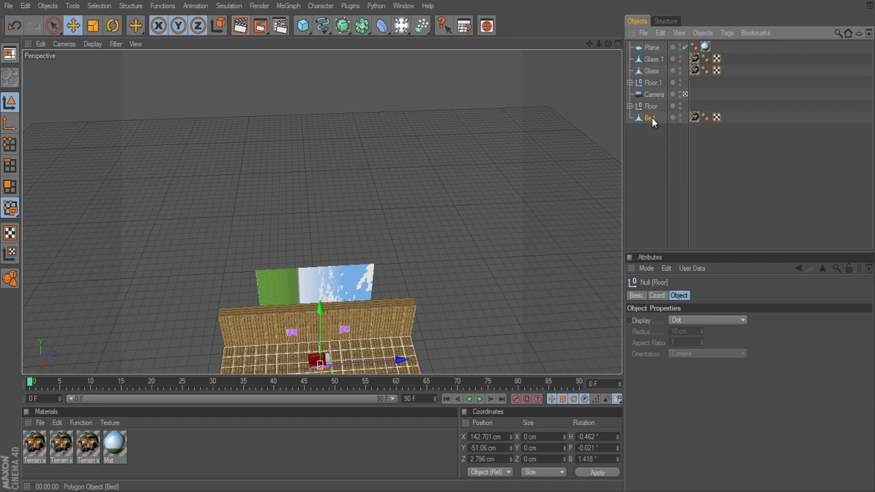
{"action": "left_click", "coordinate": [651, 117]}
Step: Rotate the sky plane to a pitch of 90° so the clouds face the windows upright
{"action": "left_click", "coordinate": [653, 48]}
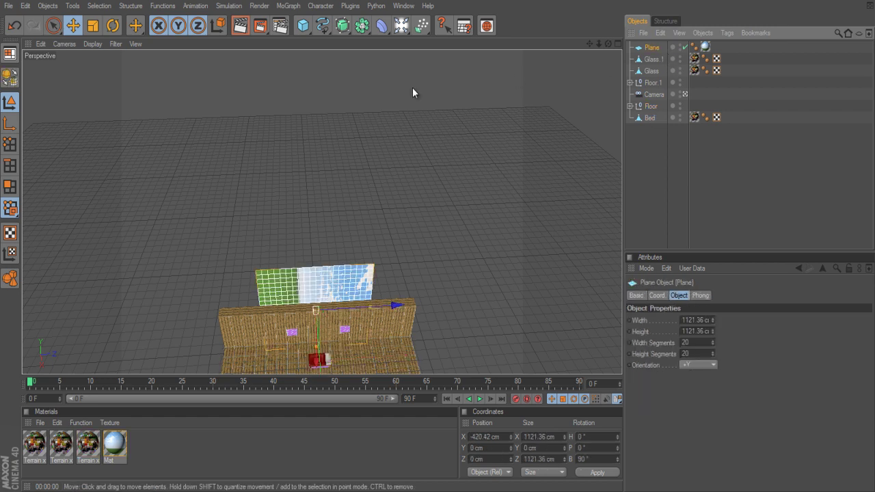
{"action": "left_click", "coordinate": [119, 25]}
{"action": "left_click_drag", "start_coordinate": [334, 276], "coordinate": [193, 278]}
{"action": "left_click", "coordinate": [590, 459]}
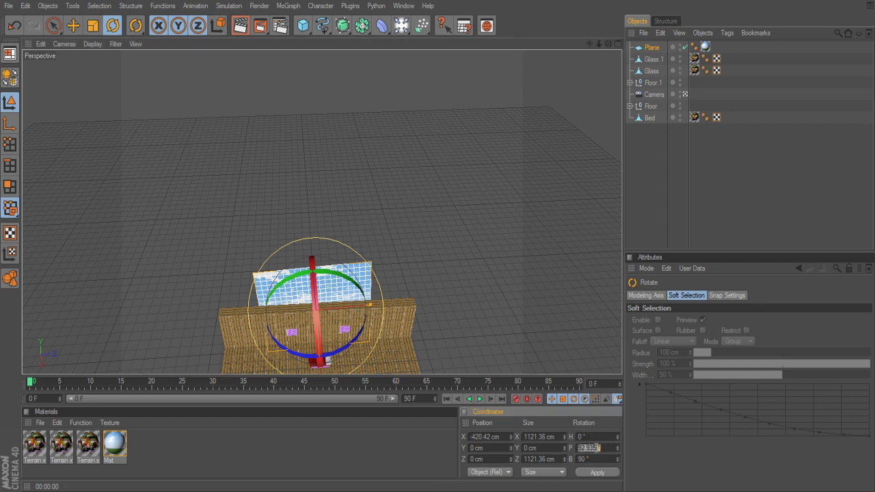
{"action": "key", "text": "Return"}
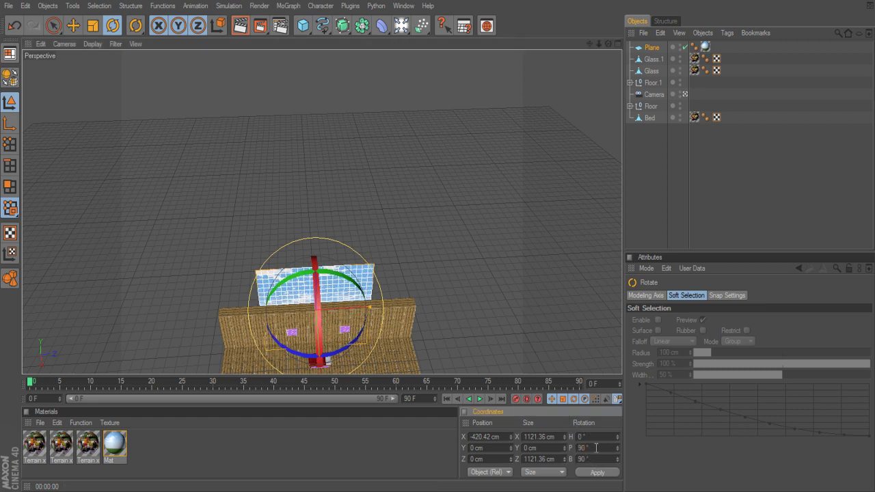
{"action": "left_click", "coordinate": [456, 298]}
Step: Render the perspective view from the front to check the sky through the glass windows, and clear the preview
{"action": "left_click_drag", "start_coordinate": [395, 267], "coordinate": [409, 255], "text": "alt"}
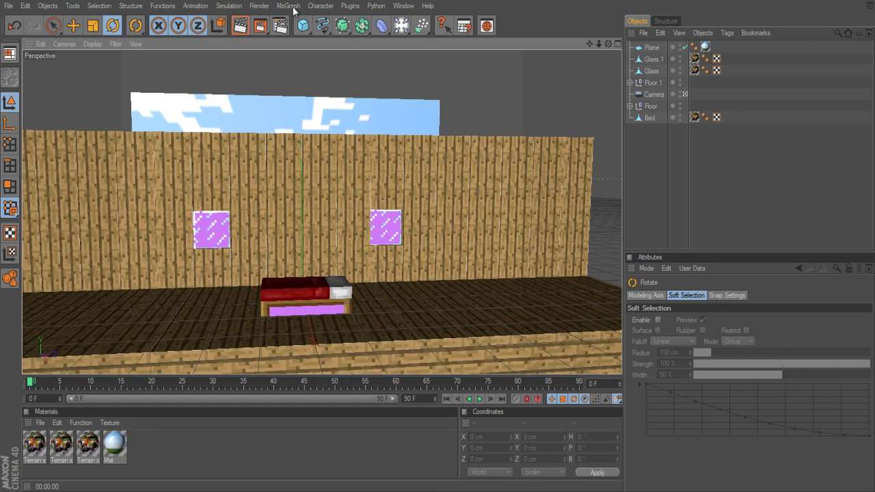
{"action": "left_click", "coordinate": [265, 6]}
{"action": "left_click", "coordinate": [277, 23]}
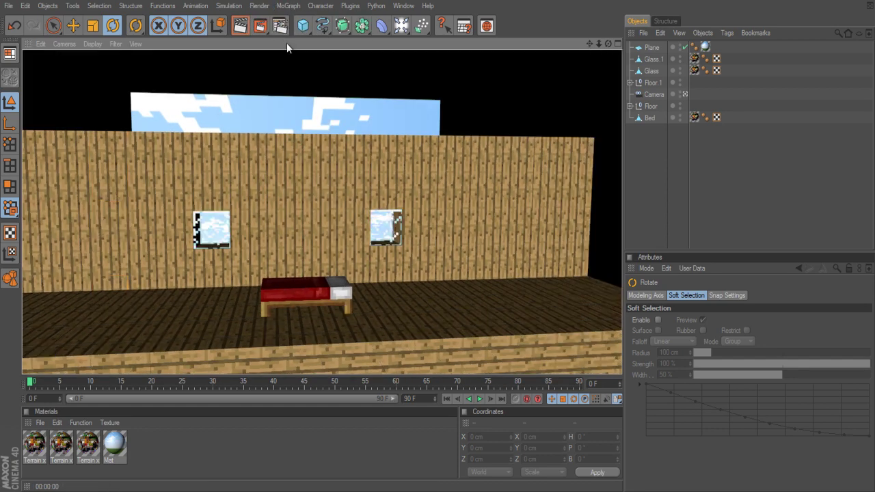
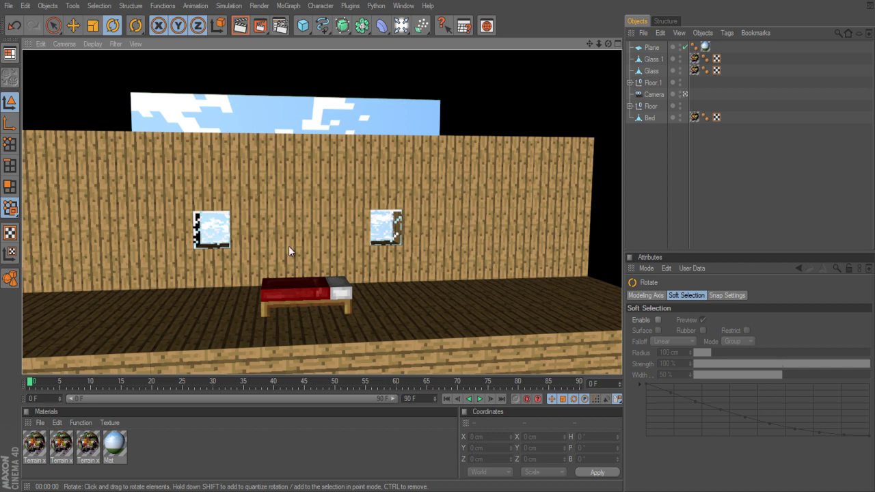
{"action": "left_click", "coordinate": [419, 59]}
Step: Add the Torch On model from the House Materials presets to the scene and close the Content Browser
{"action": "left_click", "coordinate": [350, 5]}
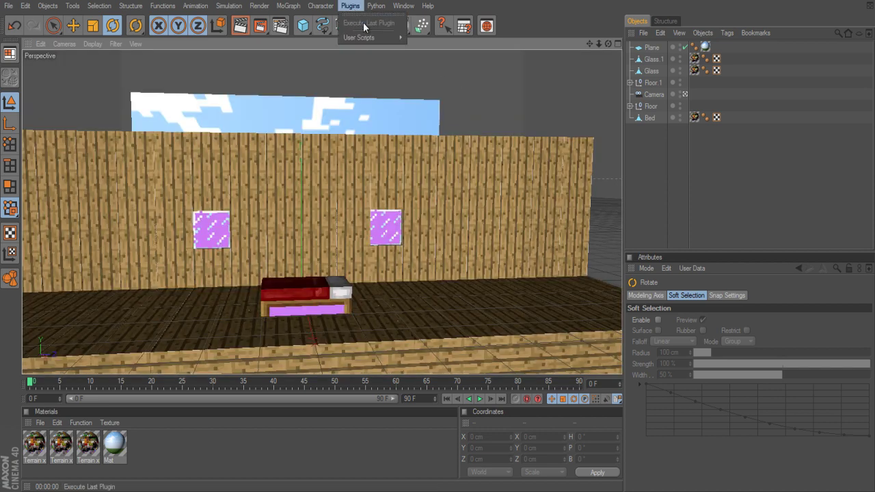
{"action": "mouse_move", "coordinate": [403, 7]}
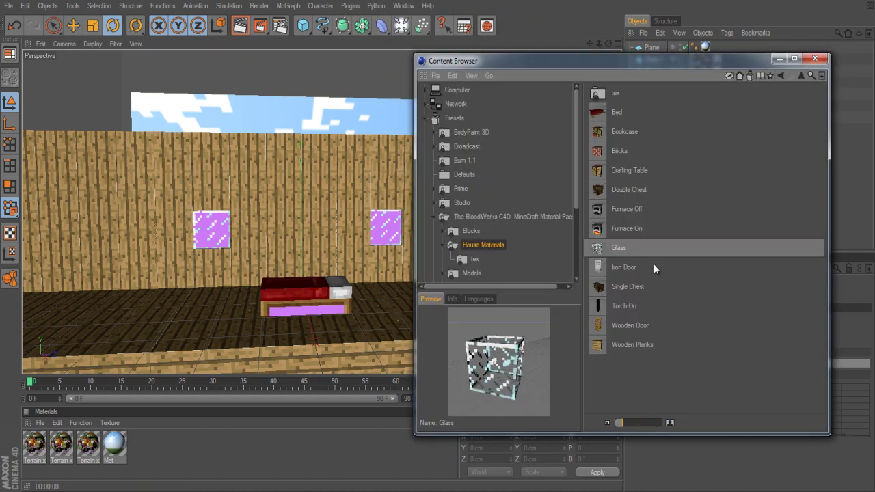
{"action": "left_click", "coordinate": [622, 307]}
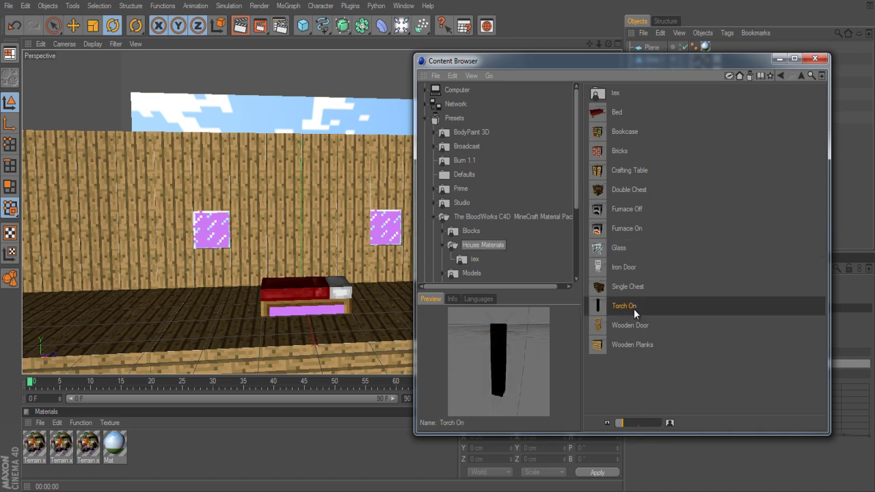
{"action": "left_click_drag", "start_coordinate": [349, 237], "coordinate": [349, 237]}
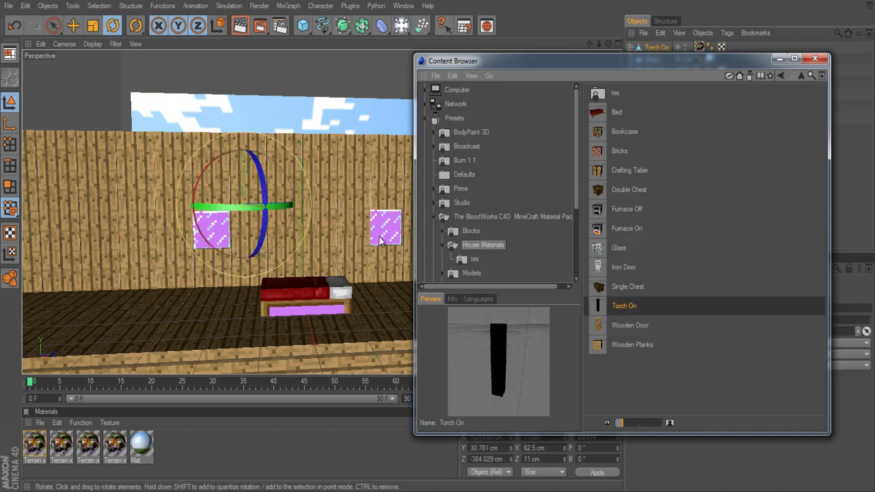
{"action": "left_click", "coordinate": [813, 59]}
Step: Tilt the torch to a bank of about 10° and set its position to X 0, Y 0, Z 0 cm
{"action": "mouse_move", "coordinate": [265, 176]}
{"action": "left_mouse_down"}
{"action": "mouse_move", "coordinate": [272, 211]}
{"action": "mouse_move", "coordinate": [265, 186]}
{"action": "mouse_move", "coordinate": [270, 192]}
{"action": "left_mouse_up"}
{"action": "mouse_move", "coordinate": [310, 220]}
{"action": "left_mouse_down", "text": "alt"}
{"action": "mouse_move", "coordinate": [441, 240]}
{"action": "mouse_move", "coordinate": [310, 220]}
{"action": "left_mouse_up", "text": "alt"}
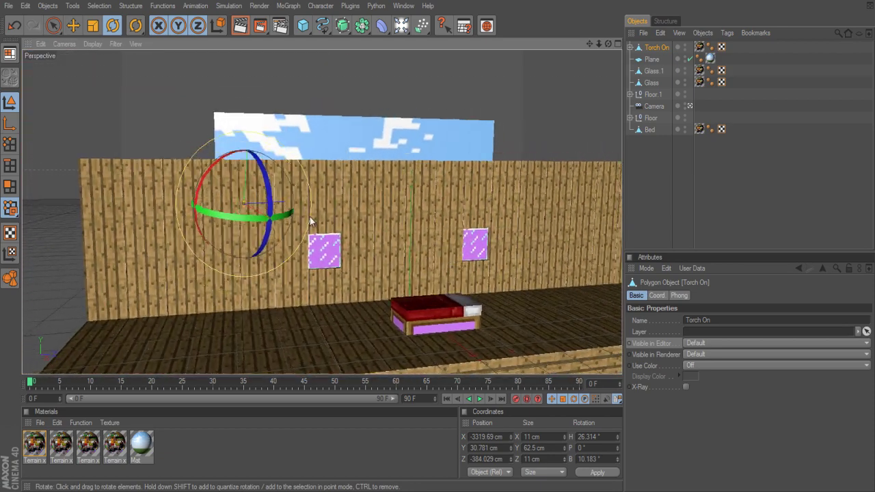
{"action": "left_click", "coordinate": [487, 436]}
{"action": "type", "text": "0"}
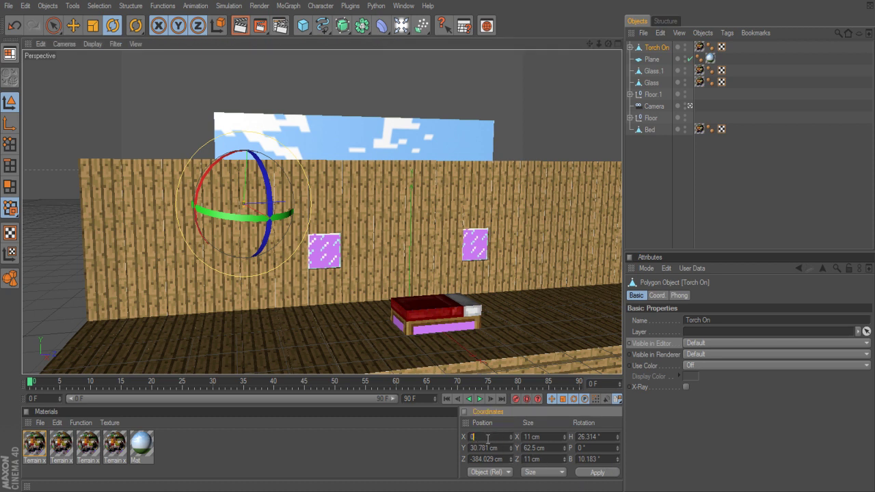
{"action": "left_click", "coordinate": [487, 448]}
{"action": "type", "text": "0"}
{"action": "left_click", "coordinate": [487, 459]}
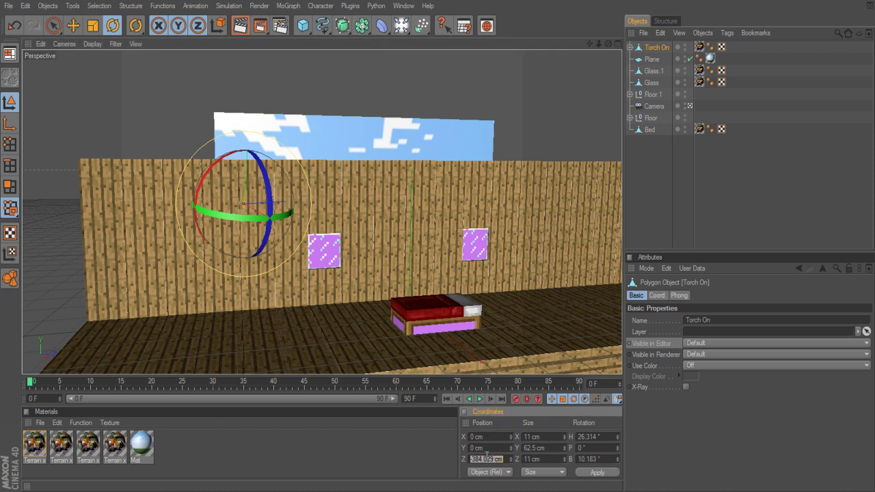
{"action": "type", "text": "0"}
{"action": "key", "text": "Return"}
{"action": "left_click", "coordinate": [157, 157]}
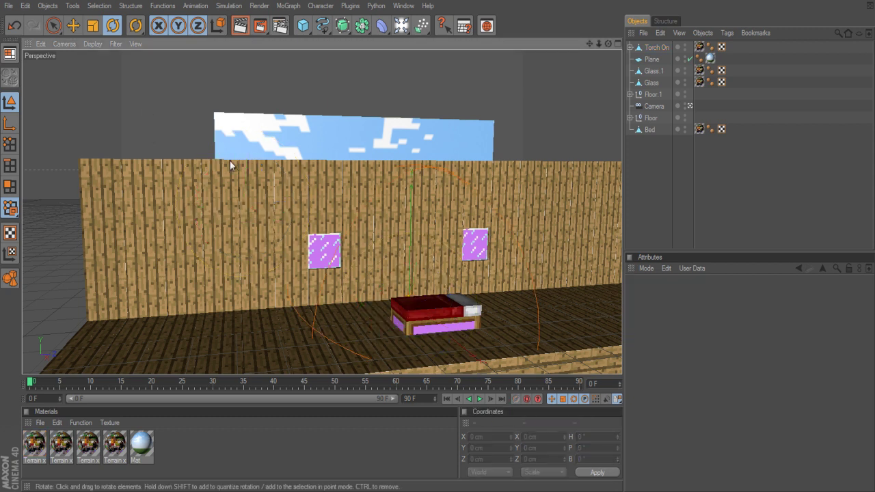
Step: Move the torch onto the back wall between the windows, at about X -47, Y 158, Z -23 cm
{"action": "left_click", "coordinate": [73, 25]}
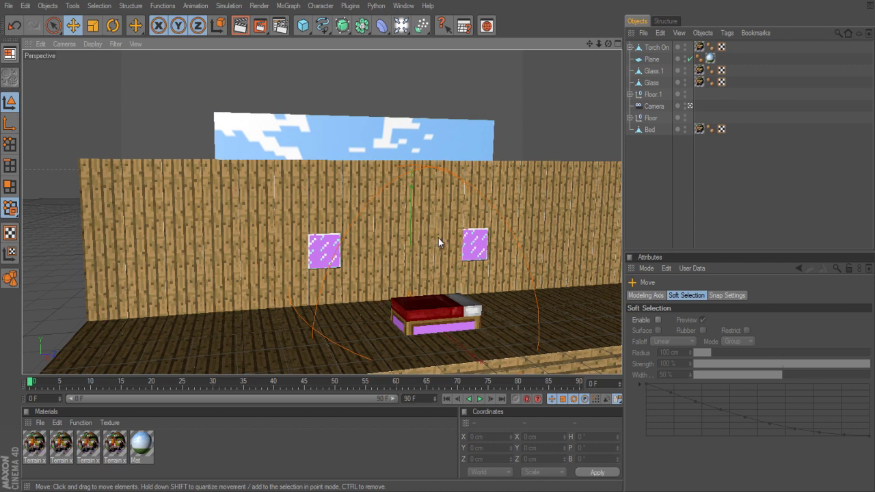
{"action": "left_click_drag", "start_coordinate": [438, 238], "coordinate": [437, 239], "text": "alt"}
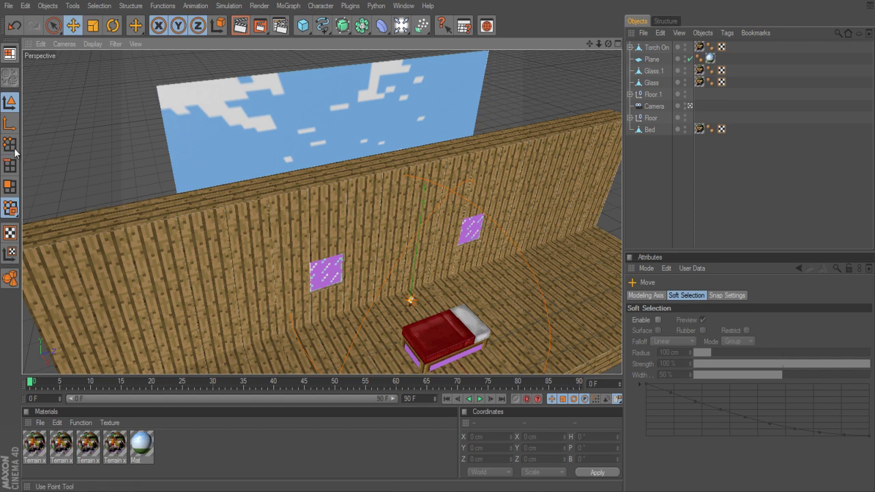
{"action": "left_click", "coordinate": [653, 50]}
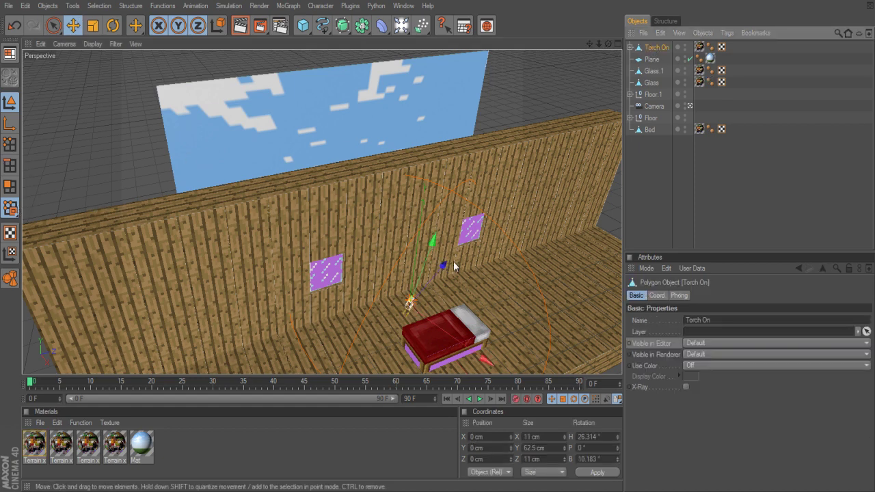
{"action": "left_click_drag", "start_coordinate": [429, 322], "coordinate": [380, 256]}
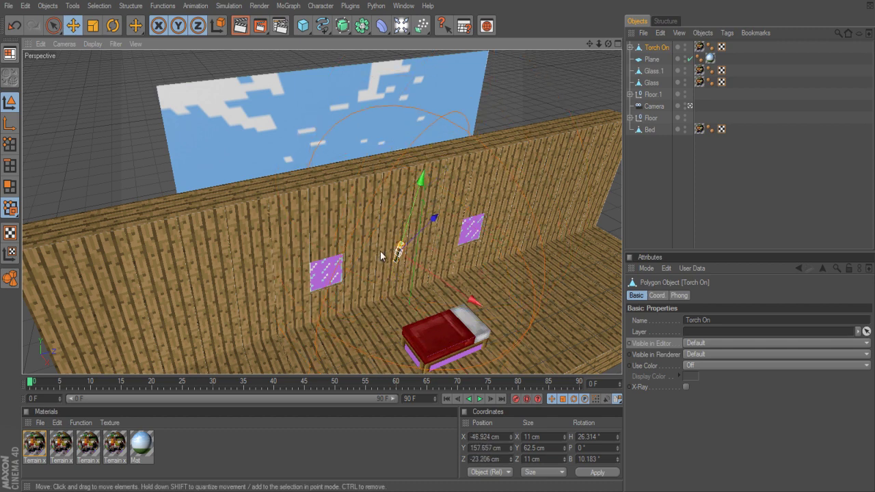
Step: Rotate the torch to a heading and pitch of about 0° and a bank of about 19° so it leans out from the wall
{"action": "left_click", "coordinate": [113, 26]}
{"action": "left_click_drag", "start_coordinate": [438, 234], "coordinate": [411, 216]}
{"action": "left_click", "coordinate": [270, 87]}
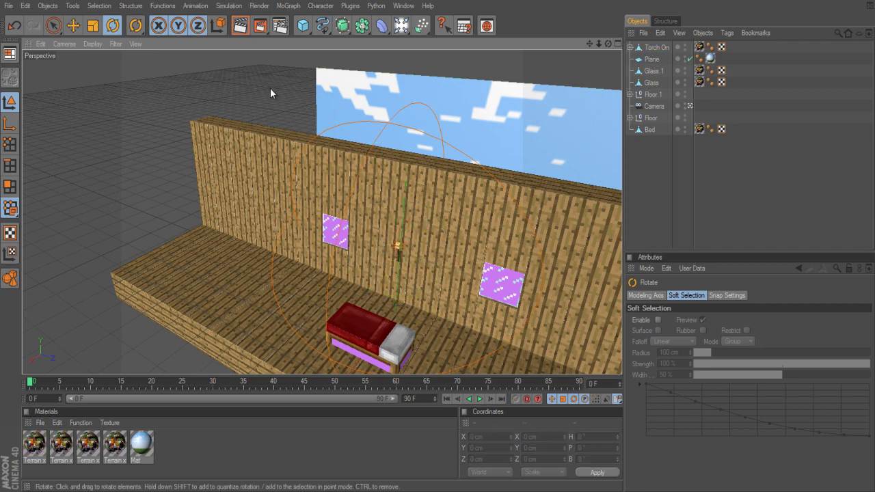
{"action": "left_click_drag", "start_coordinate": [323, 100], "coordinate": [438, 240], "text": "alt"}
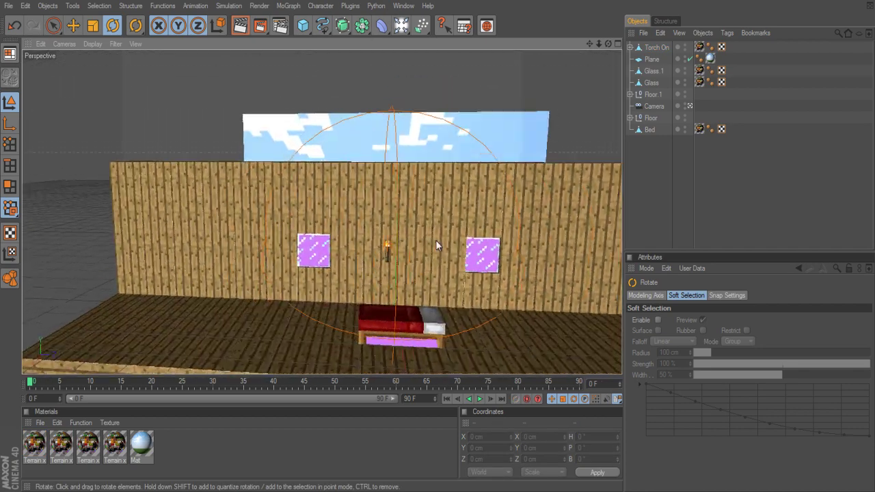
Step: Duplicate the wall torch twice and place the copies on the outer sides of the windows, at about Z -398 and Z 429 cm
{"action": "left_click", "coordinate": [385, 258]}
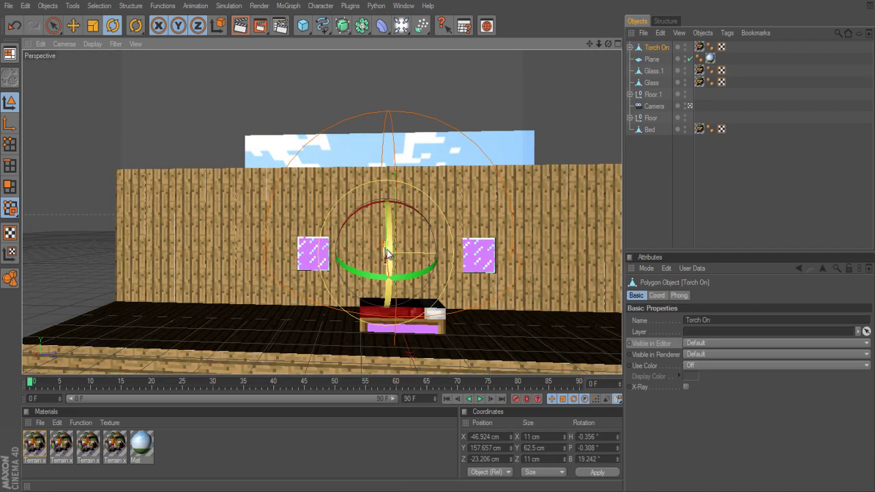
{"action": "key", "text": "ctrl+c"}
{"action": "key", "text": "ctrl+v"}
{"action": "key", "text": "e"}
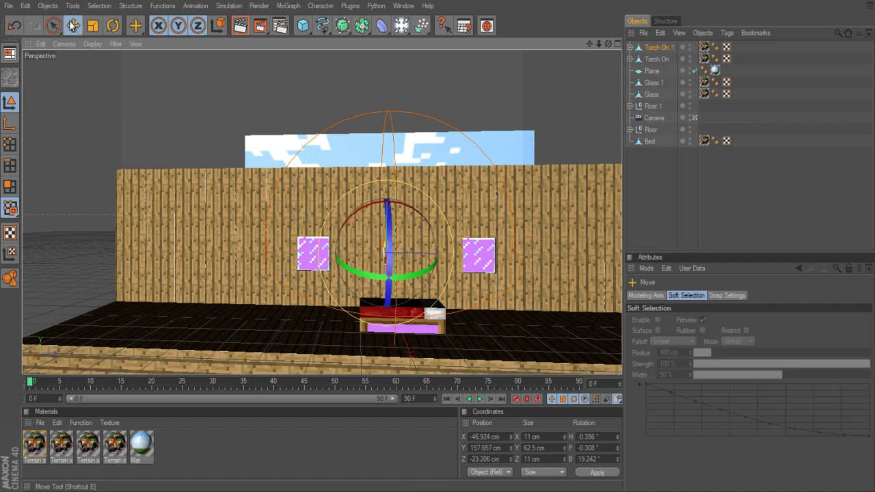
{"action": "left_click_drag", "start_coordinate": [415, 238], "coordinate": [437, 240], "text": "ctrl"}
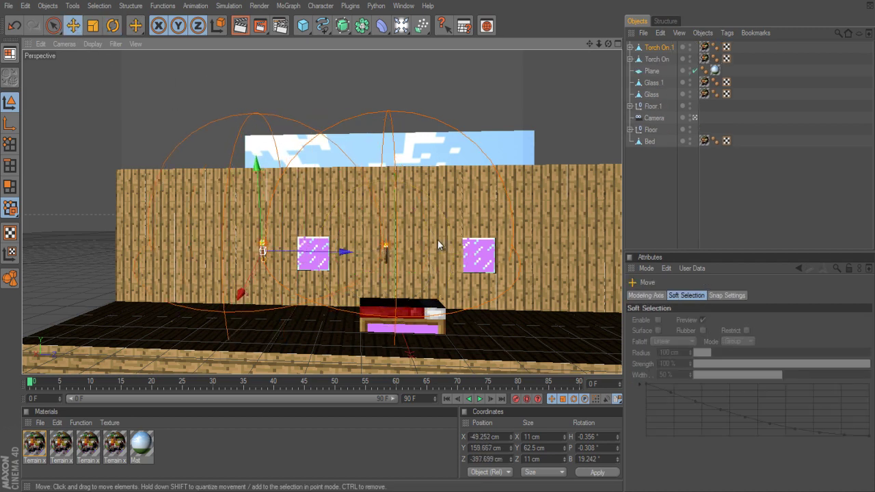
{"action": "left_click_drag", "start_coordinate": [383, 257], "coordinate": [438, 244]}
{"action": "left_click", "coordinate": [91, 157]}
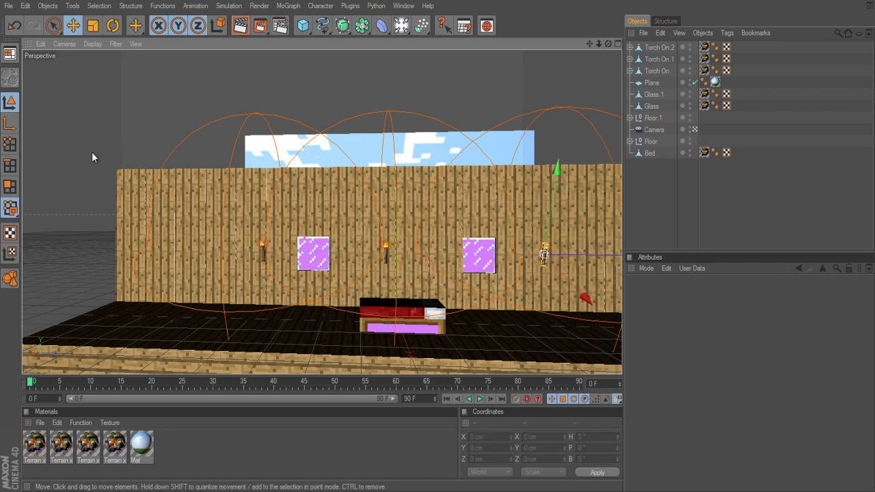
Step: Render the perspective view close up and from farther back to check the torch lighting, clearing each preview
{"action": "left_click_drag", "start_coordinate": [381, 258], "coordinate": [380, 231], "text": "alt"}
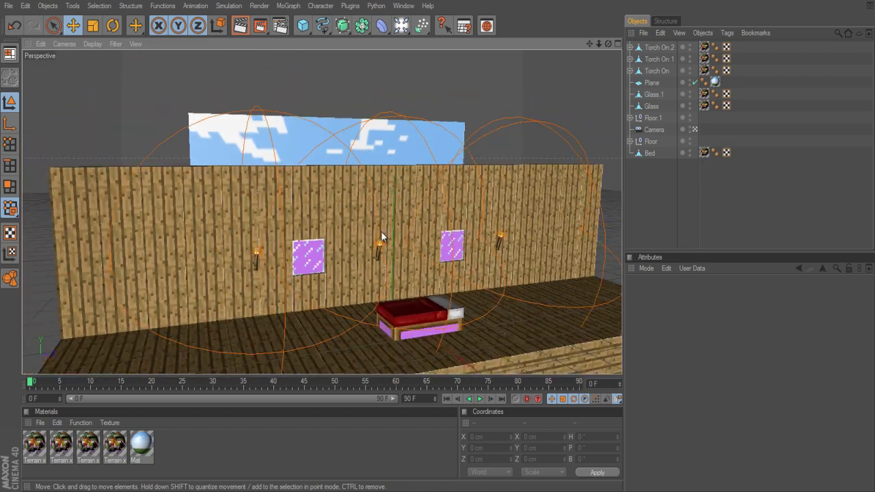
{"action": "mouse_move", "coordinate": [439, 244]}
{"action": "left_mouse_down", "text": "alt"}
{"action": "mouse_move", "coordinate": [424, 246]}
{"action": "mouse_move", "coordinate": [458, 254]}
{"action": "mouse_move", "coordinate": [437, 238]}
{"action": "left_mouse_up", "text": "alt"}
{"action": "scroll", "coordinate": [465, 258], "scroll_direction": "up", "scroll_amount": 3}
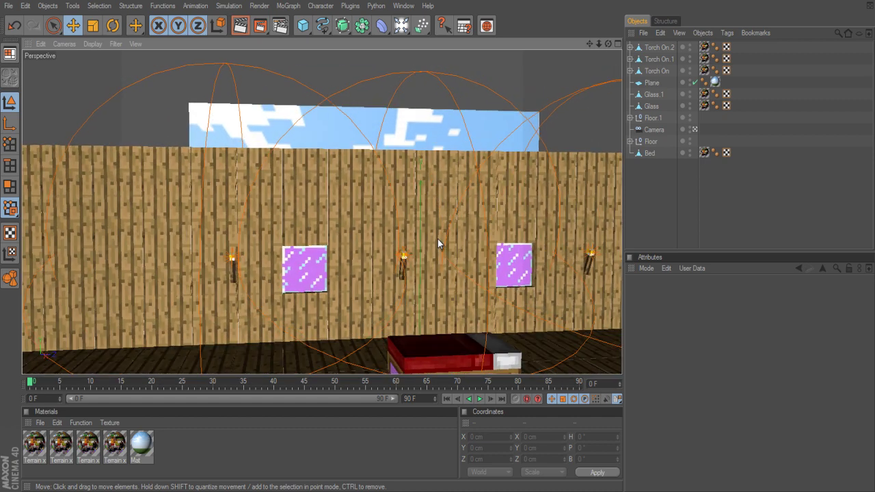
{"action": "left_click", "coordinate": [259, 6]}
{"action": "left_click", "coordinate": [274, 18]}
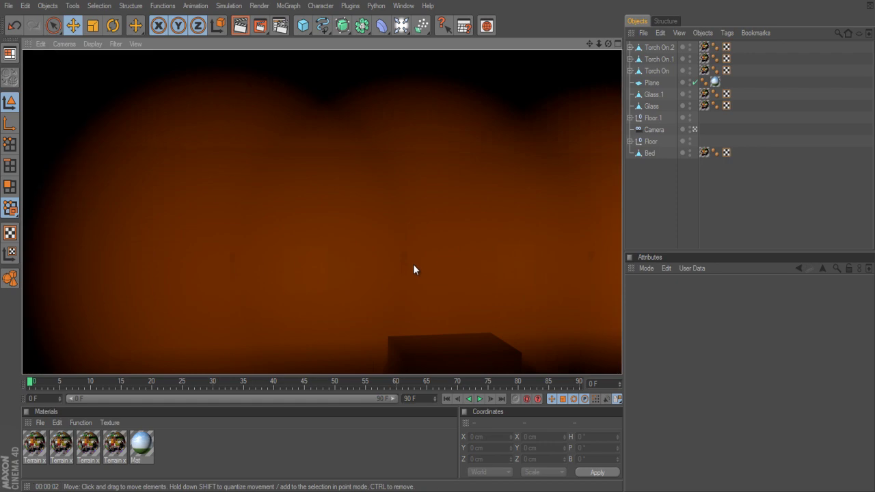
{"action": "left_click", "coordinate": [388, 195]}
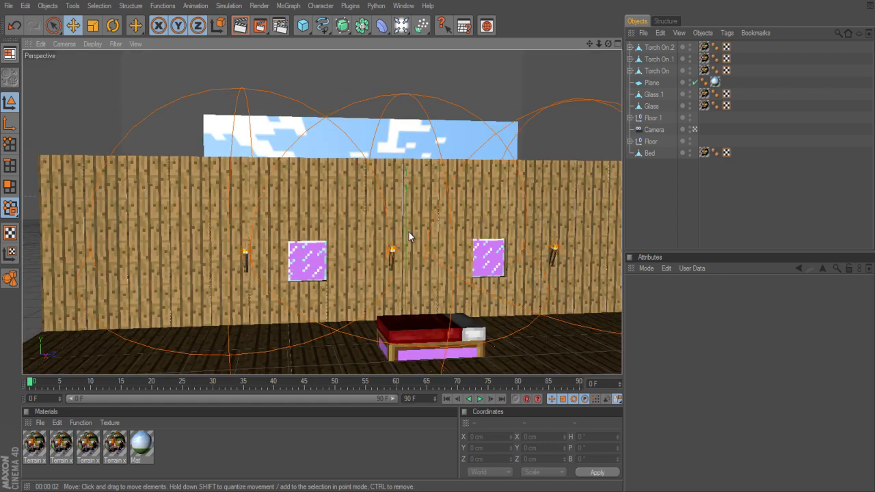
{"action": "scroll", "coordinate": [408, 230], "scroll_direction": "down", "scroll_amount": 2}
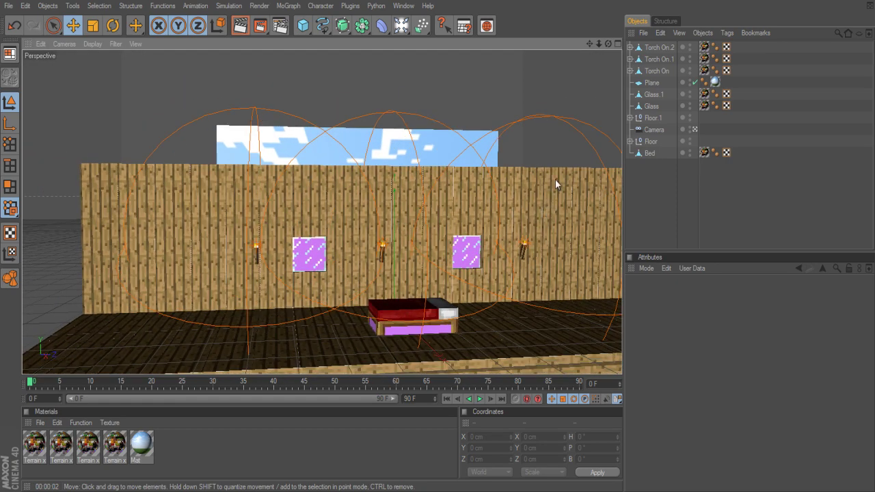
{"action": "left_click", "coordinate": [259, 6]}
{"action": "left_click", "coordinate": [274, 21]}
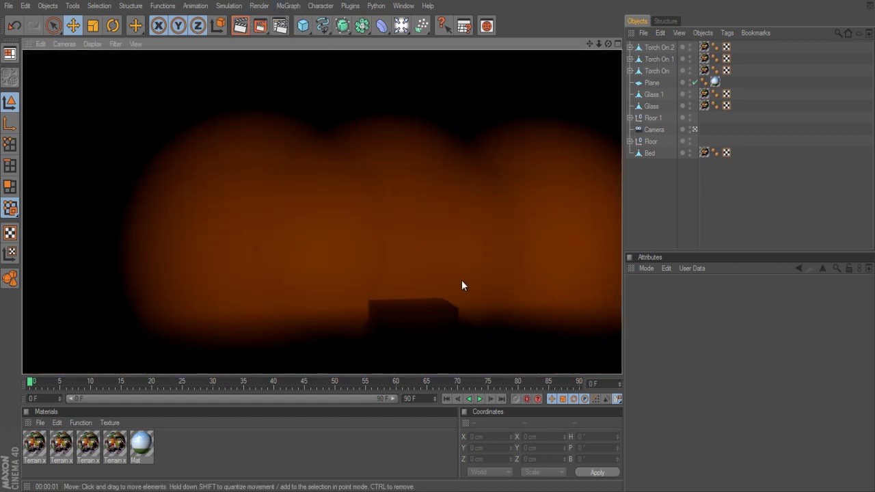
{"action": "left_click", "coordinate": [452, 198]}
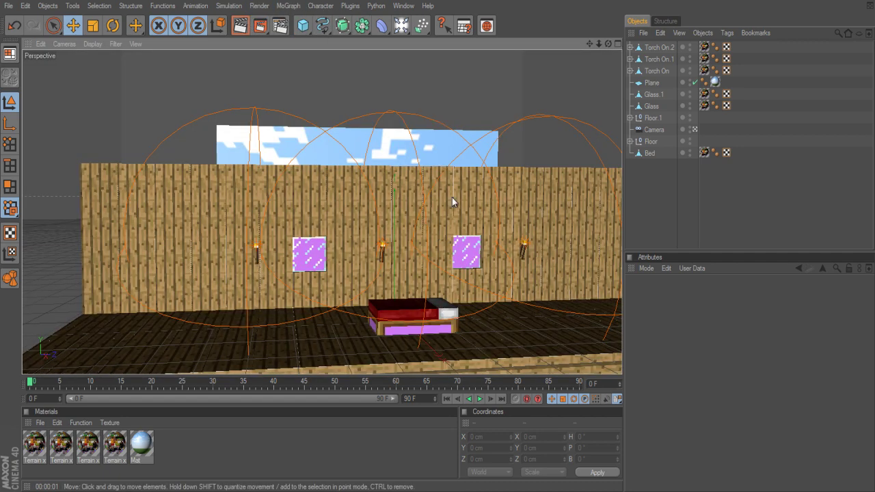
Step: Expand the Torch On.2 object and select its child light
{"action": "left_click", "coordinate": [667, 47]}
{"action": "left_click", "coordinate": [630, 48]}
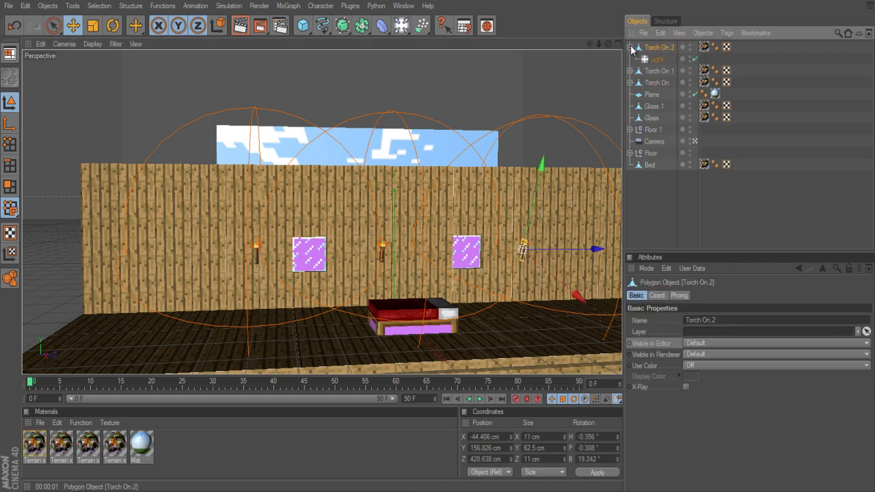
{"action": "left_click", "coordinate": [648, 60]}
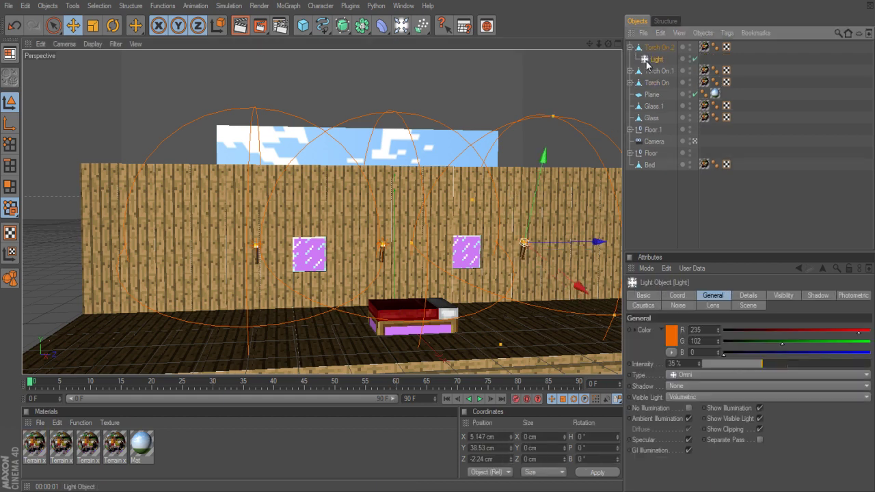
{"action": "left_click", "coordinate": [675, 345]}
{"action": "left_click_drag", "start_coordinate": [678, 352], "coordinate": [614, 301]}
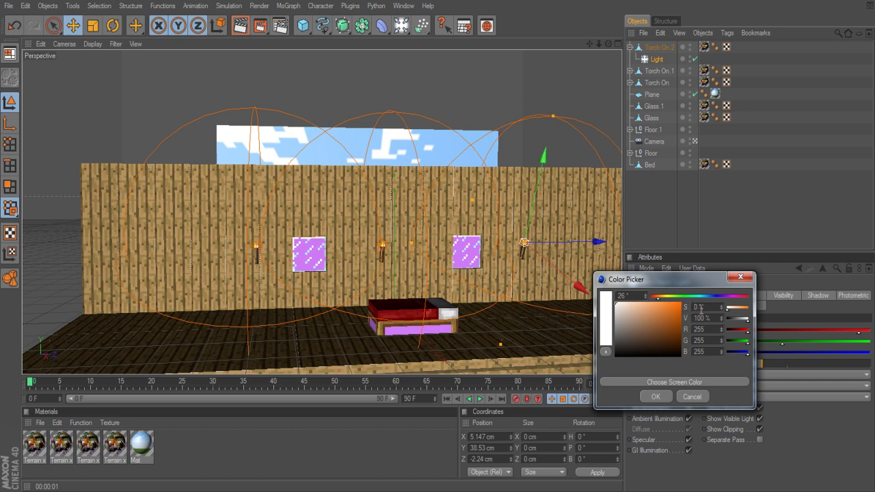
{"action": "left_click", "coordinate": [739, 276]}
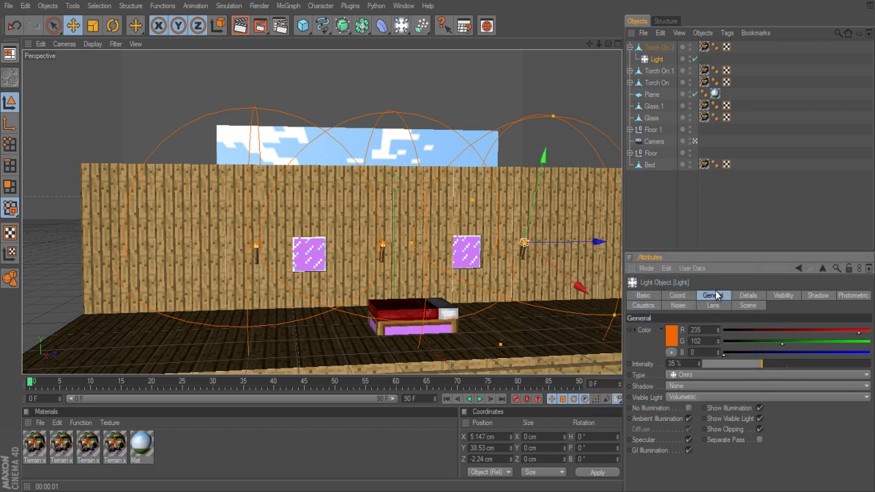
Step: Set the light intensity of all three torches to 1%
{"action": "left_click_drag", "start_coordinate": [719, 364], "coordinate": [706, 365]}
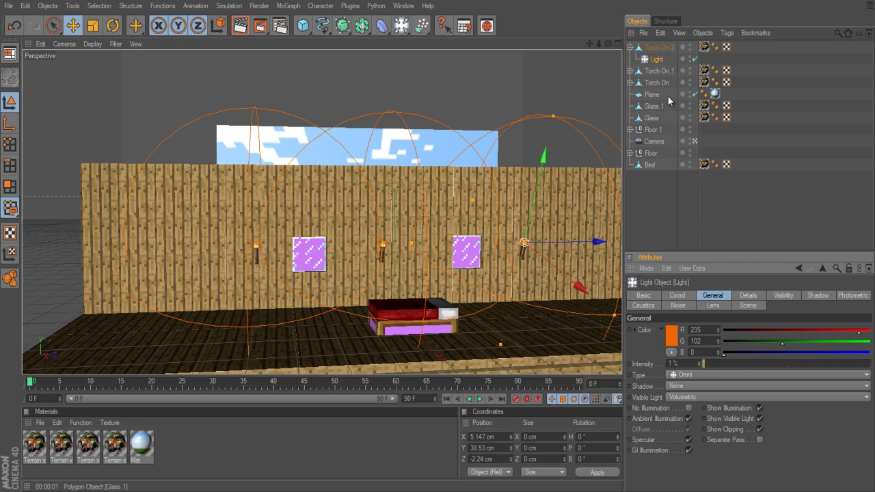
{"action": "left_click", "coordinate": [633, 75]}
{"action": "left_click", "coordinate": [629, 71]}
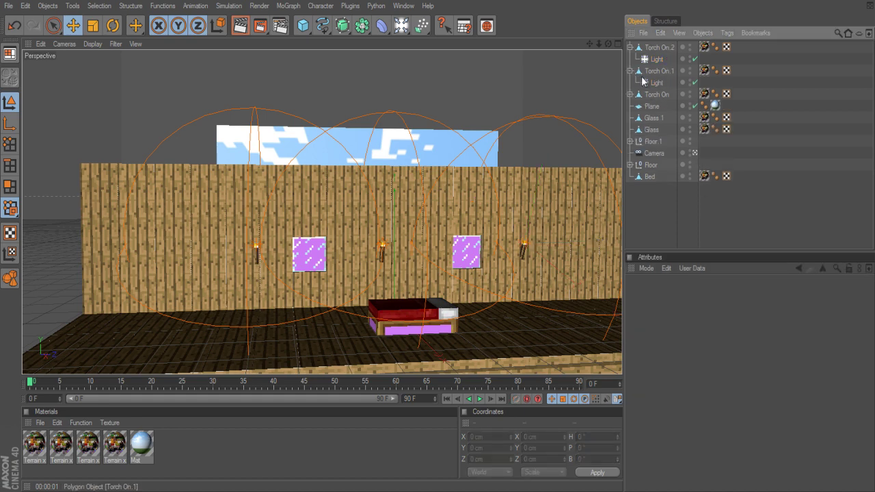
{"action": "left_click", "coordinate": [655, 82]}
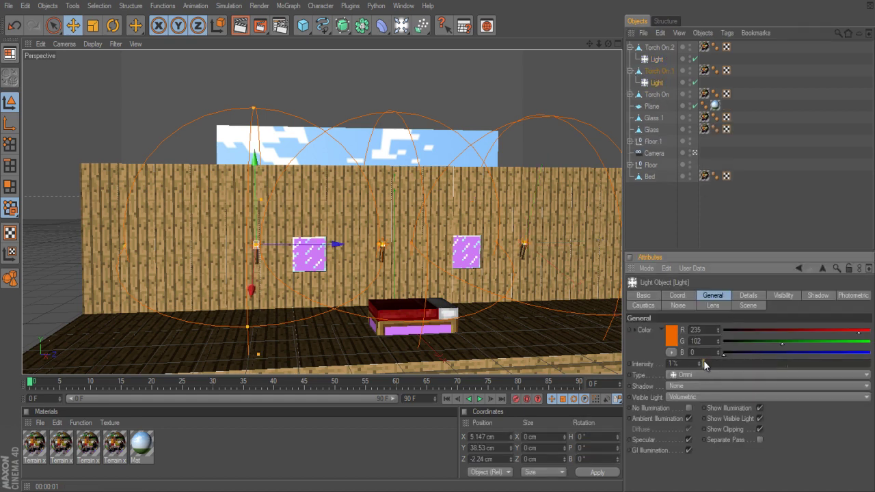
{"action": "left_click", "coordinate": [633, 96]}
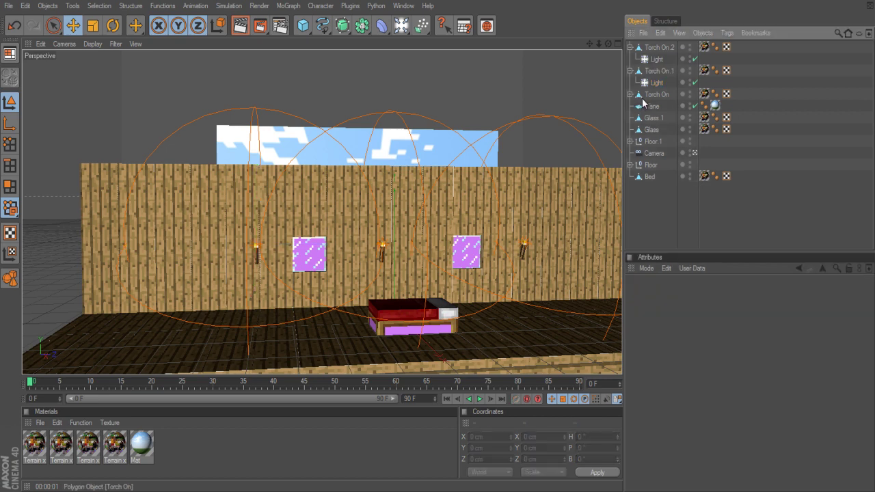
{"action": "left_click", "coordinate": [630, 94]}
{"action": "left_click", "coordinate": [655, 106]}
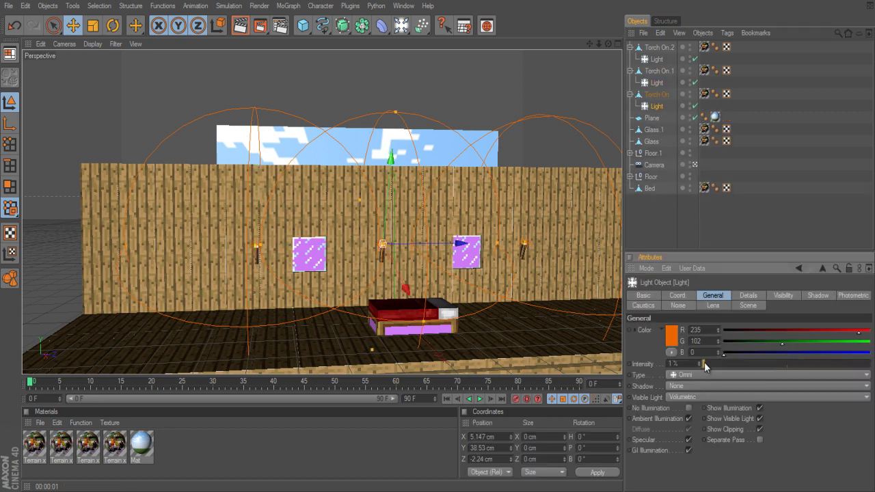
Step: Render the perspective view to check the room with the dimmed torch lights, and clear the preview
{"action": "left_click", "coordinate": [260, 5]}
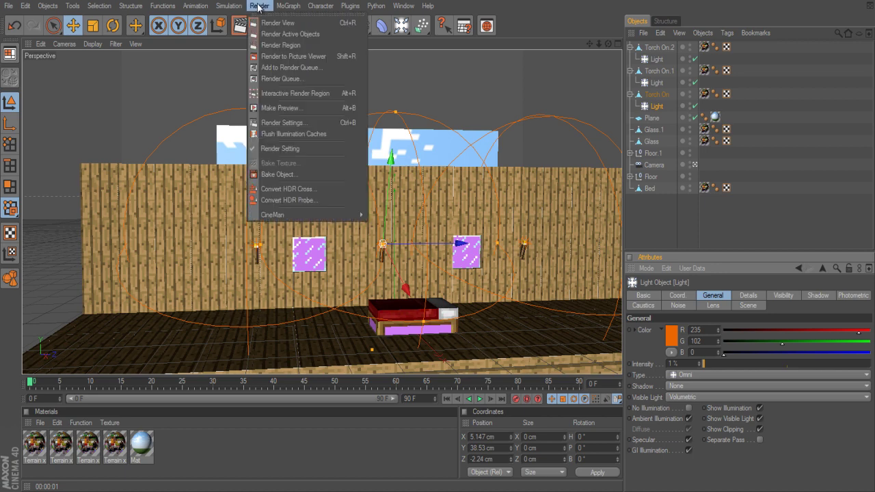
{"action": "key", "text": "Escape"}
{"action": "left_click", "coordinate": [278, 27]}
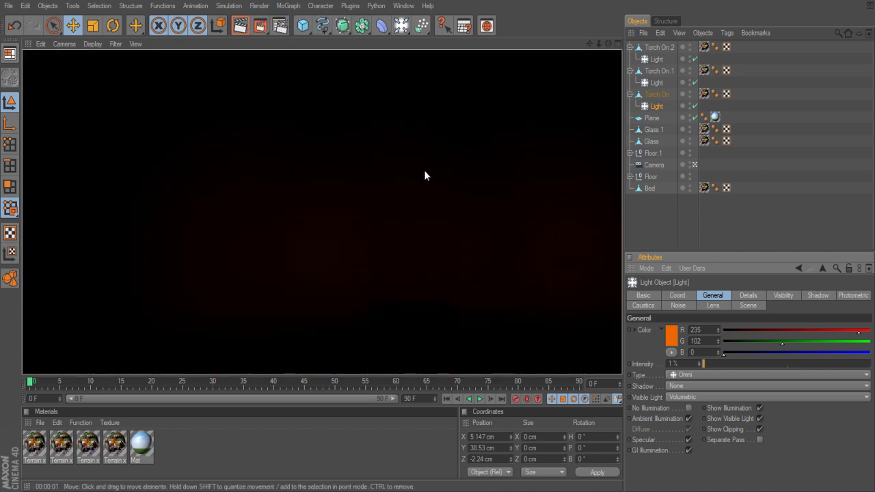
{"action": "left_click", "coordinate": [440, 154]}
Step: Add a Spot Light to the scene
{"action": "scroll", "coordinate": [459, 95], "scroll_direction": "down", "scroll_amount": 4}
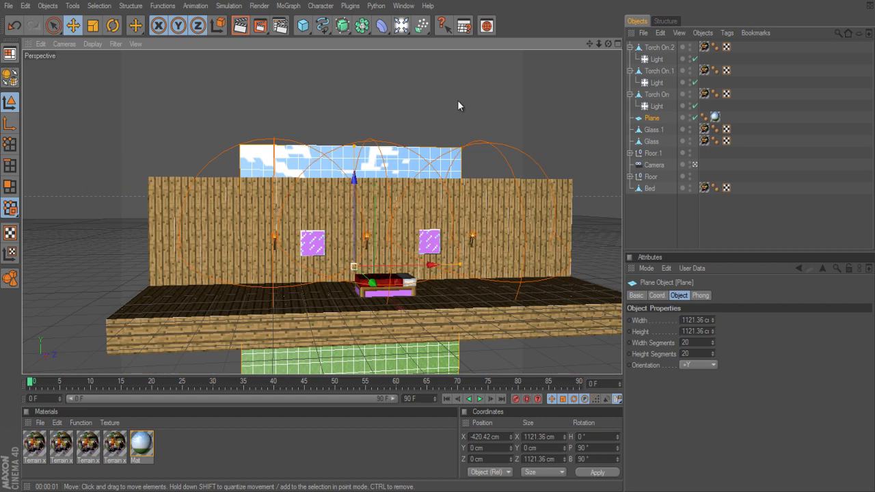
{"action": "left_click", "coordinate": [350, 6]}
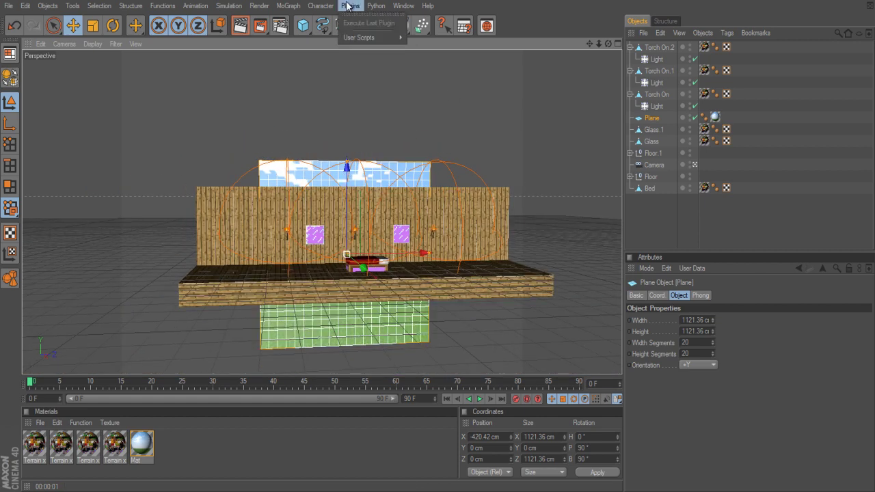
{"action": "left_click", "coordinate": [404, 5]}
{"action": "left_click", "coordinate": [303, 27]}
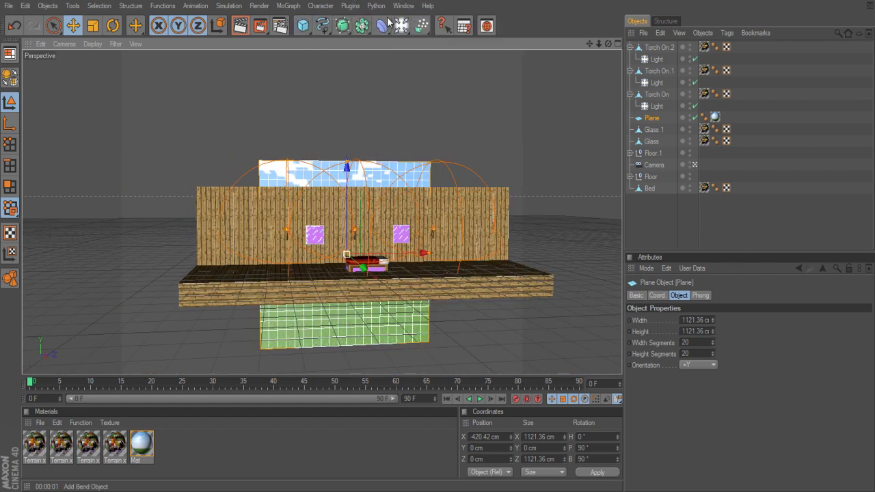
{"action": "left_click", "coordinate": [420, 26]}
{"action": "left_click", "coordinate": [401, 26]}
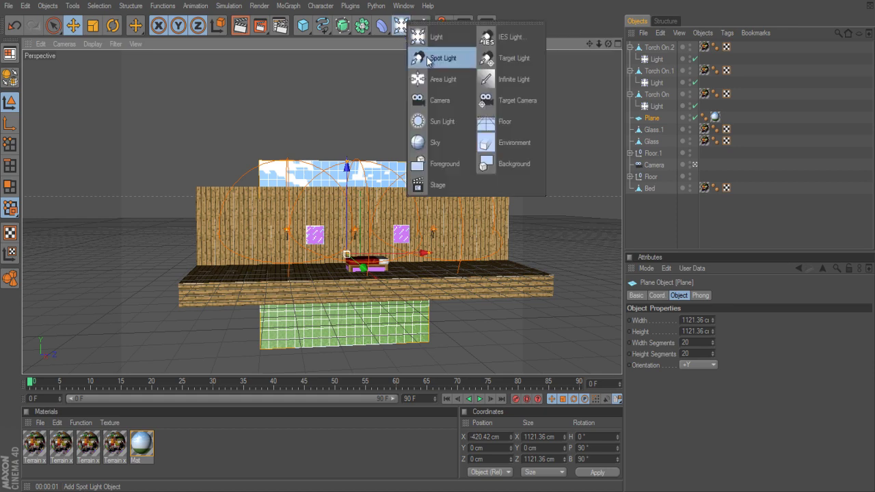
{"action": "left_click", "coordinate": [417, 58]}
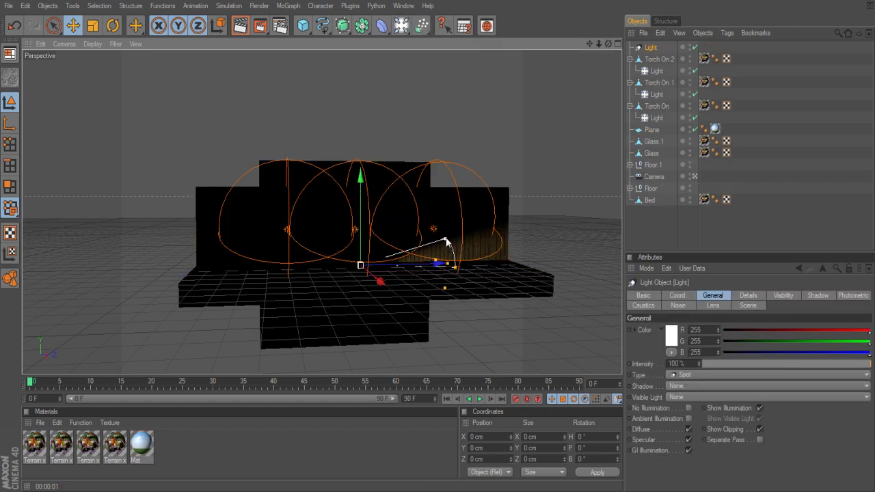
Step: Move the spot light up and in front of the room, to about X 467, Y 346, Z -235 cm
{"action": "scroll", "coordinate": [486, 175], "scroll_direction": "up", "scroll_amount": 3}
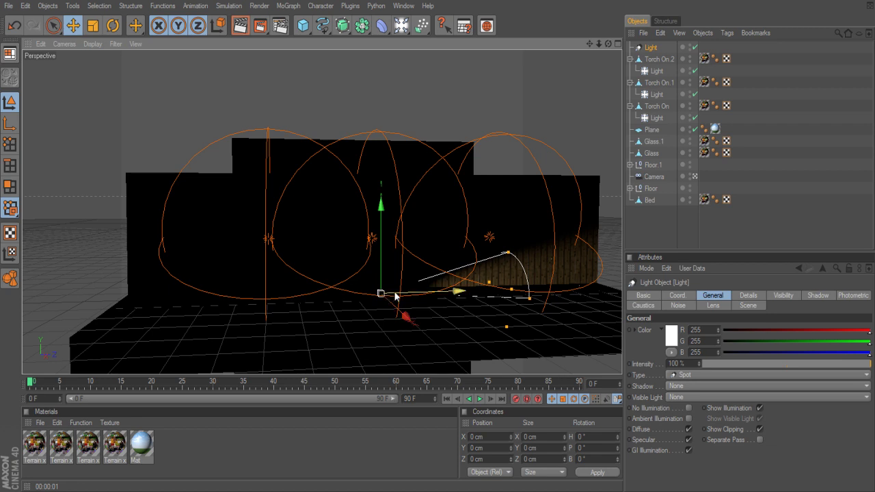
{"action": "left_click_drag", "start_coordinate": [395, 293], "coordinate": [468, 311]}
{"action": "left_click_drag", "start_coordinate": [338, 308], "coordinate": [438, 240]}
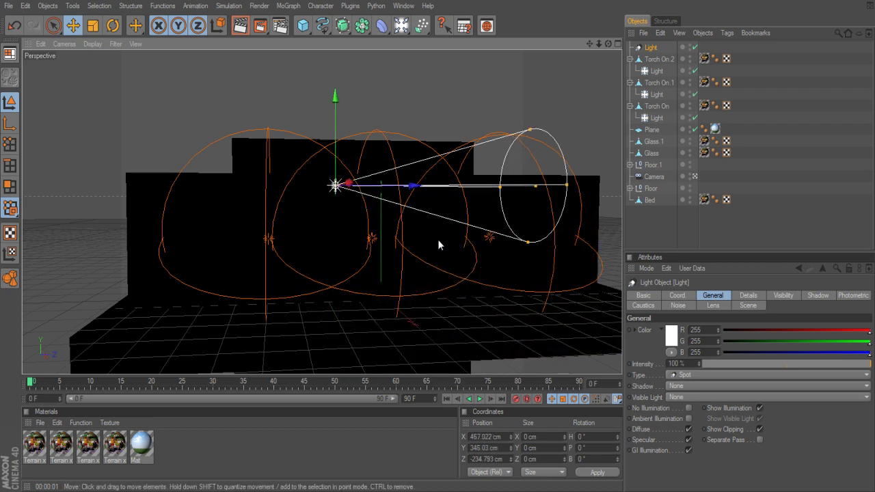
Step: Rotate the spot light to aim down at the room's back wall, to about H 77°, P -26°
{"action": "key", "text": "r"}
{"action": "left_click_drag", "start_coordinate": [347, 179], "coordinate": [382, 179]}
{"action": "mouse_move", "coordinate": [328, 140]}
{"action": "left_mouse_down"}
{"action": "mouse_move", "coordinate": [342, 123]}
{"action": "mouse_move", "coordinate": [340, 144]}
{"action": "left_mouse_up"}
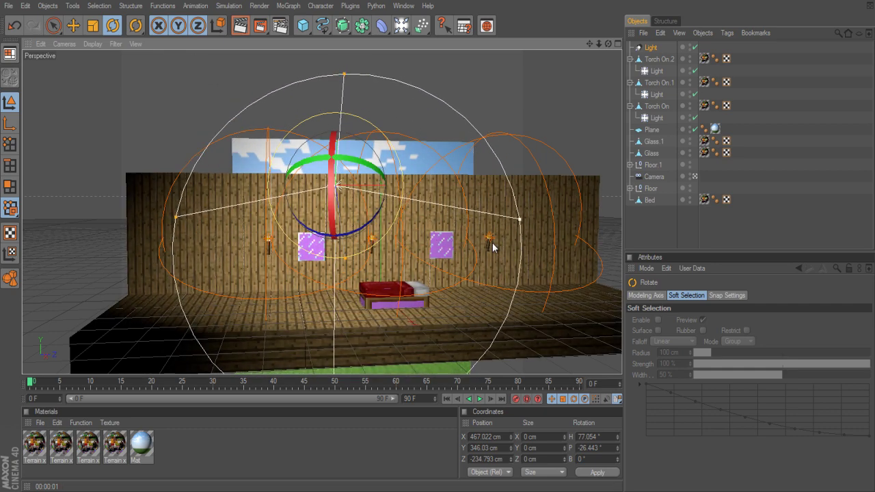
Step: Render the perspective view to check the room under the spot light, and clear the preview
{"action": "left_click", "coordinate": [289, 6]}
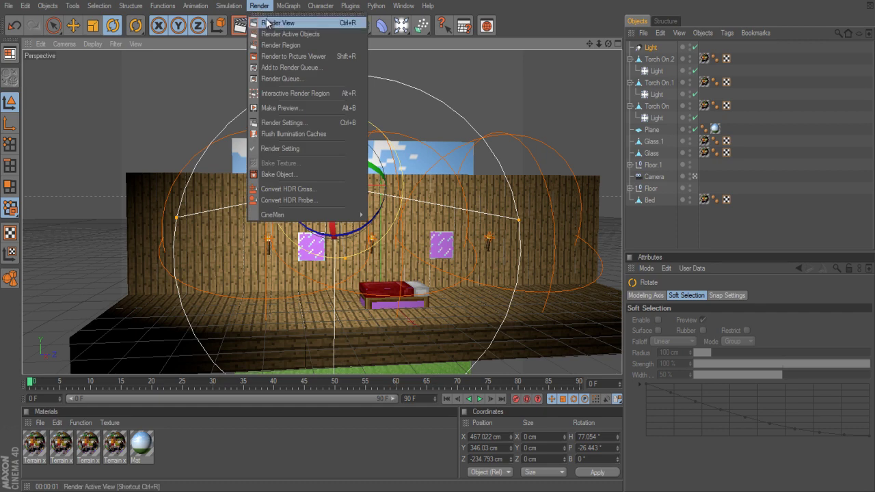
{"action": "left_click", "coordinate": [277, 21]}
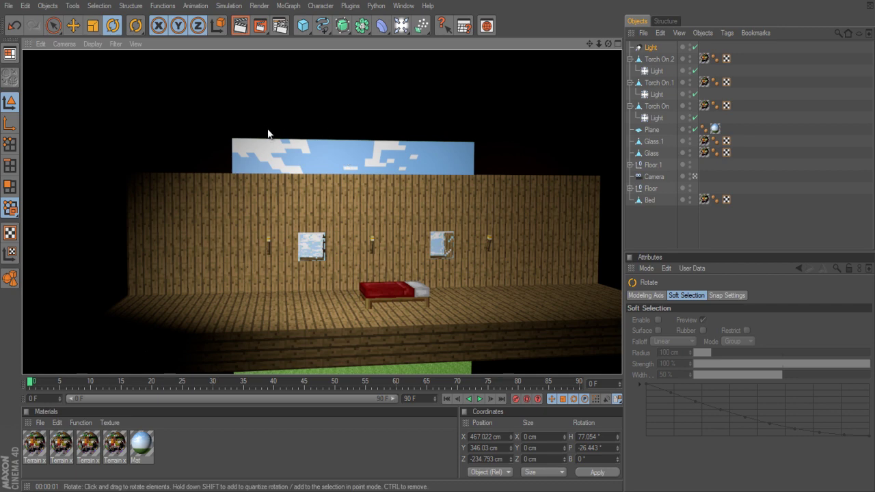
{"action": "left_click", "coordinate": [222, 115]}
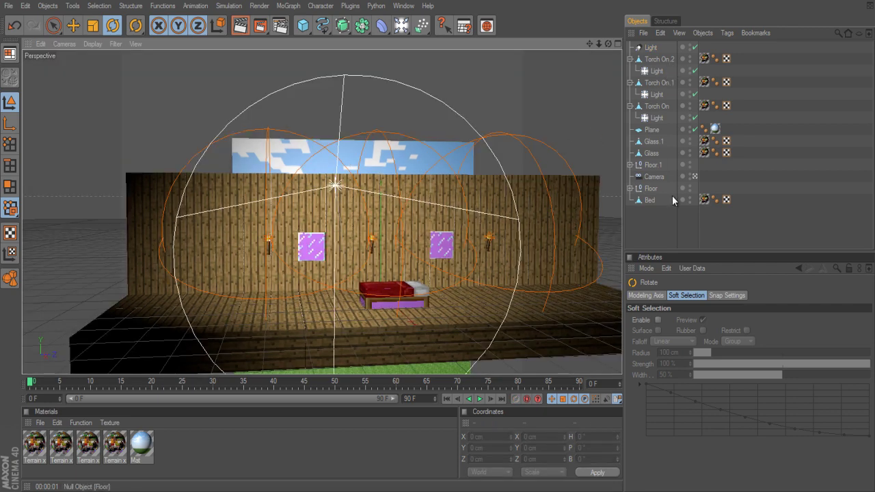
Step: Toggle the scene camera's view and render a closer, angled shot of the bed, windows and torches
{"action": "left_click", "coordinate": [694, 177]}
{"action": "scroll", "coordinate": [354, 266], "scroll_direction": "up", "scroll_amount": 2}
{"action": "left_click_drag", "start_coordinate": [354, 254], "coordinate": [366, 214], "text": "alt"}
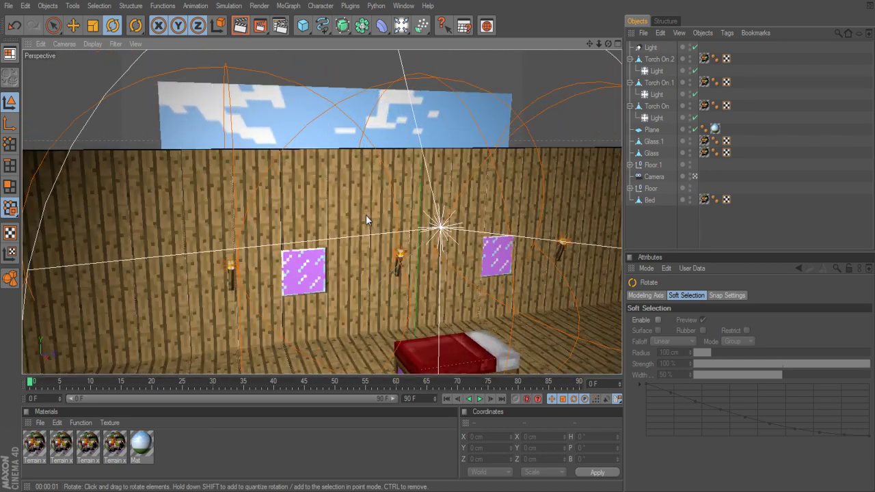
{"action": "mouse_move", "coordinate": [395, 241]}
{"action": "left_mouse_down", "text": "alt"}
{"action": "mouse_move", "coordinate": [416, 232]}
{"action": "mouse_move", "coordinate": [427, 214]}
{"action": "mouse_move", "coordinate": [441, 242]}
{"action": "mouse_move", "coordinate": [389, 226]}
{"action": "left_mouse_up", "text": "alt"}
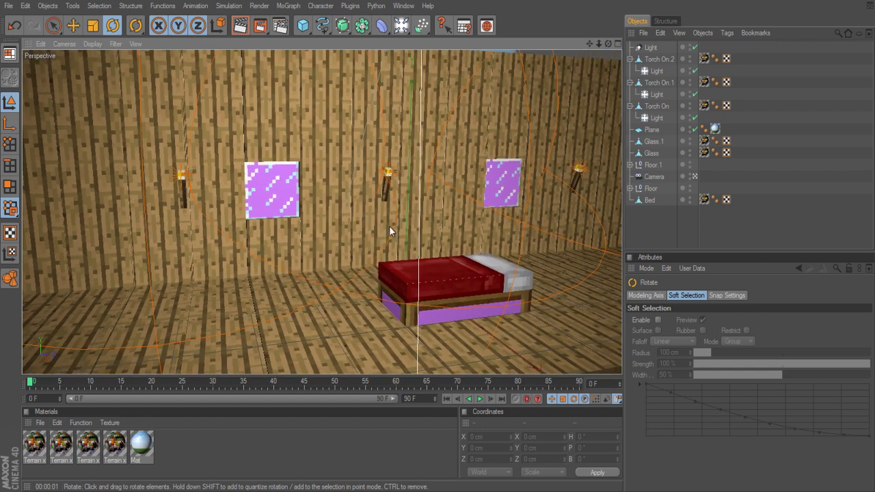
{"action": "left_click", "coordinate": [232, 6]}
{"action": "mouse_move", "coordinate": [259, 5]}
{"action": "left_click", "coordinate": [274, 22]}
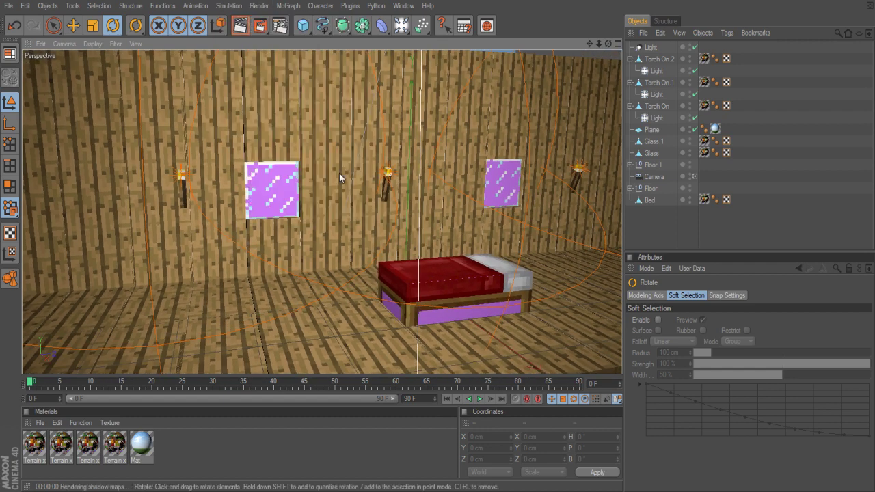